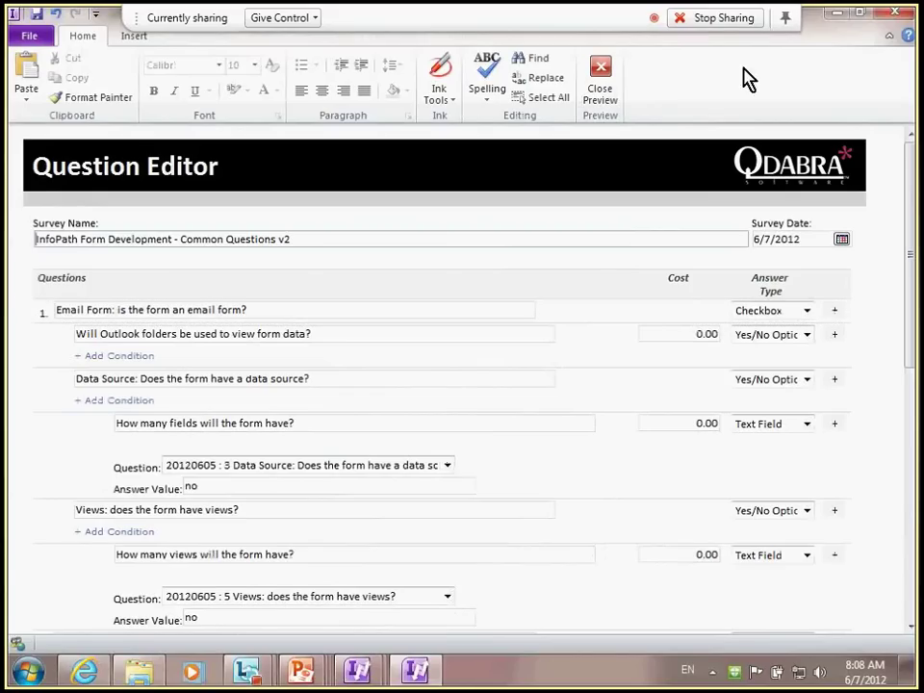
Switch to the Question Editor form design and check the sample data file location in the Form Options preview settings
{"action": "key", "text": "alt+Tab"}
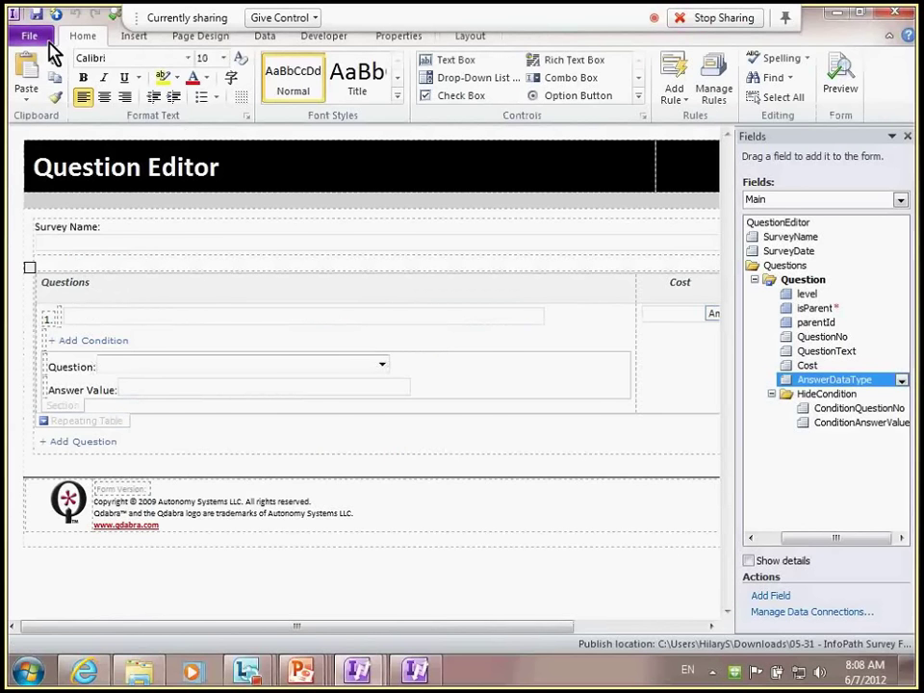
{"action": "left_click", "coordinate": [31, 36]}
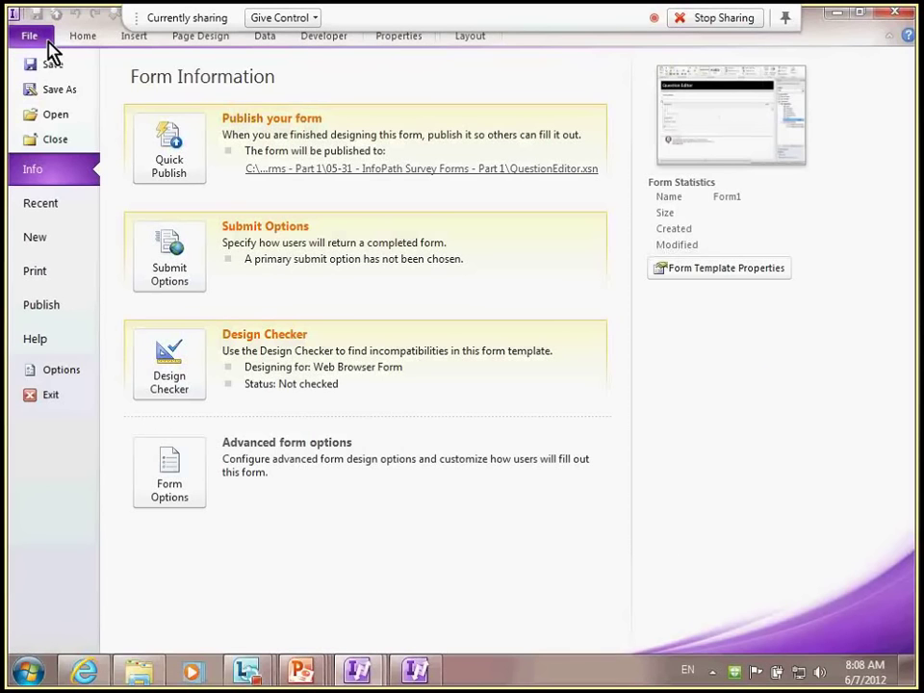
{"action": "left_click", "coordinate": [196, 487]}
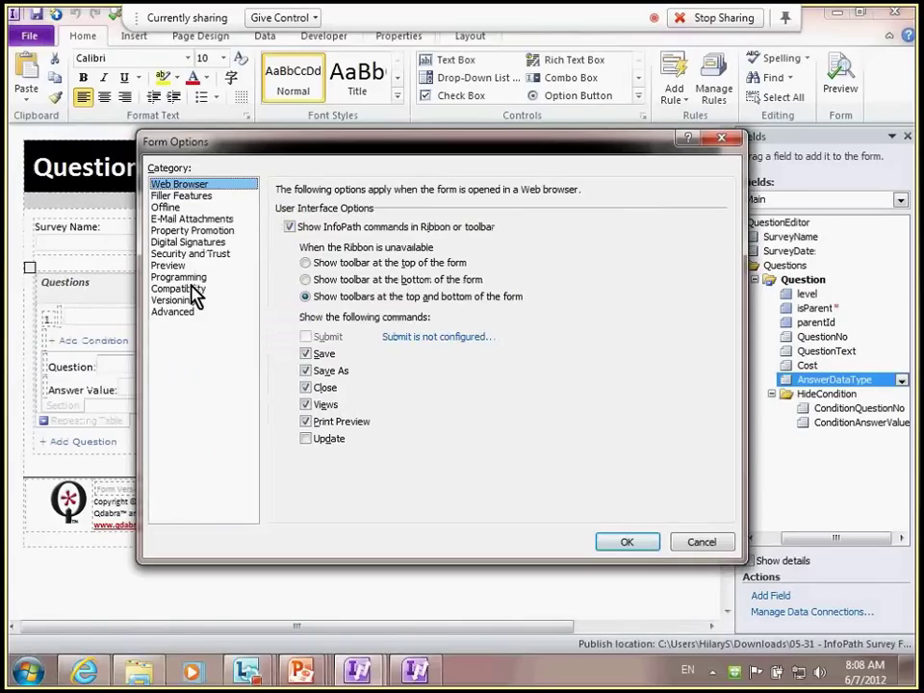
{"action": "left_click", "coordinate": [171, 265]}
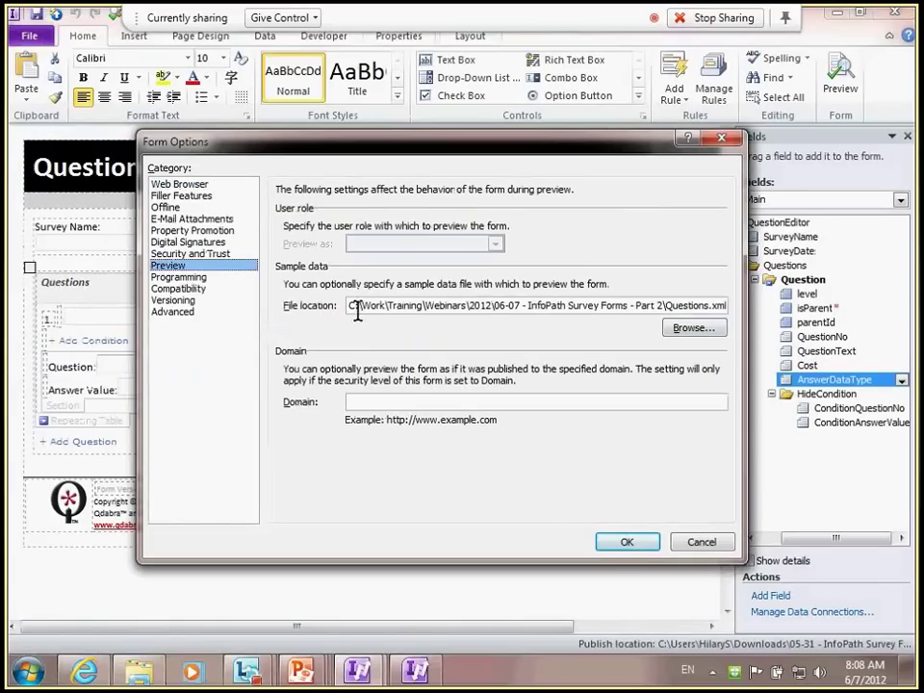
{"action": "left_click_drag", "start_coordinate": [351, 306], "coordinate": [825, 327]}
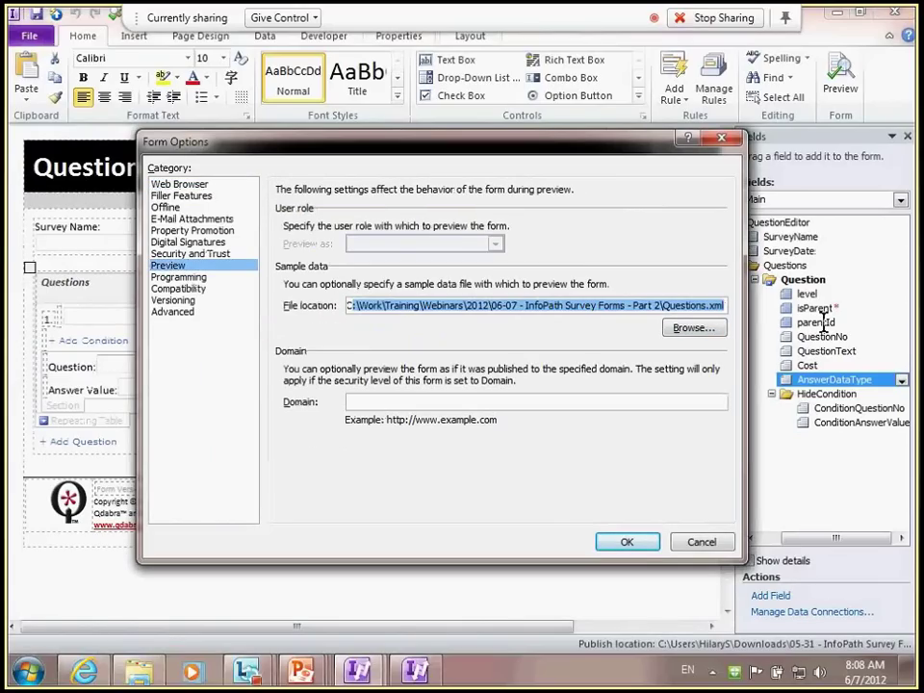
{"action": "left_click_drag", "start_coordinate": [662, 305], "coordinate": [724, 305]}
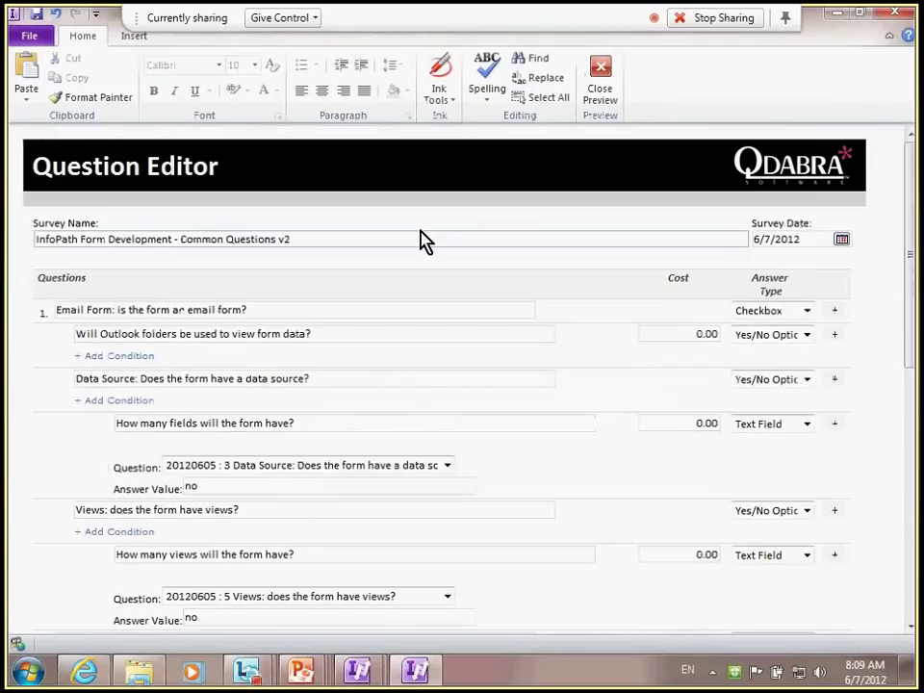
Switch to the Question Editor preview and examine the survey name and the list of questions loaded from the sample data
{"action": "left_click", "coordinate": [390, 312]}
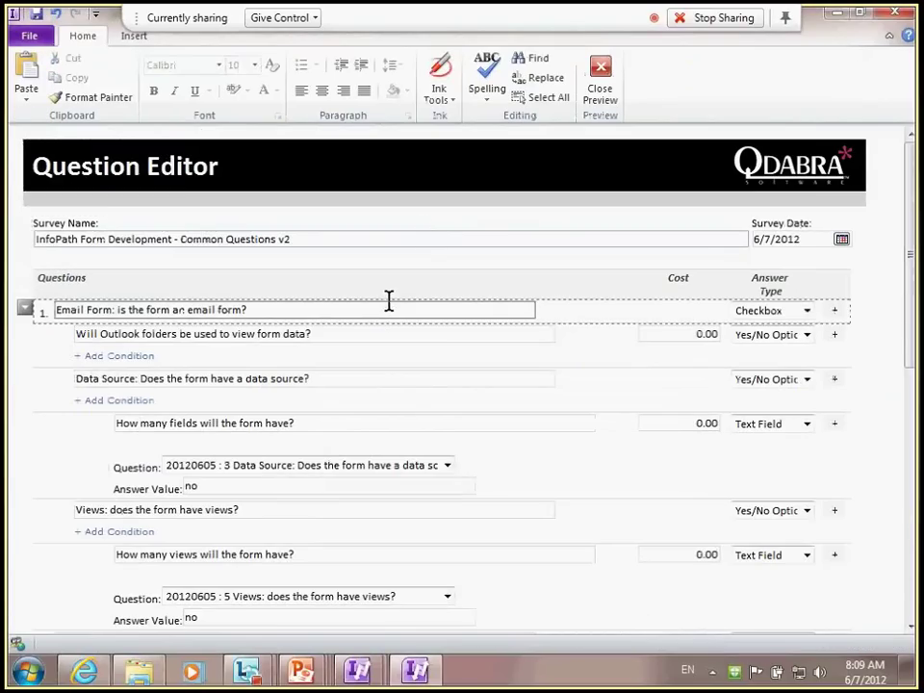
{"action": "key", "text": "Tab"}
{"action": "left_click", "coordinate": [261, 238]}
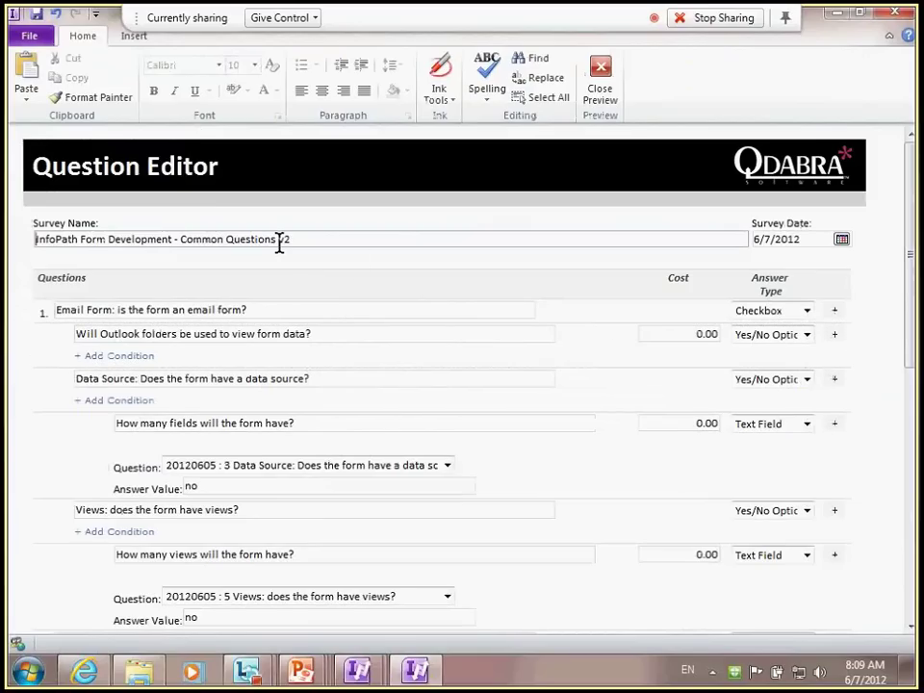
{"action": "scroll", "coordinate": [359, 294], "scroll_direction": "down", "scroll_amount": 1}
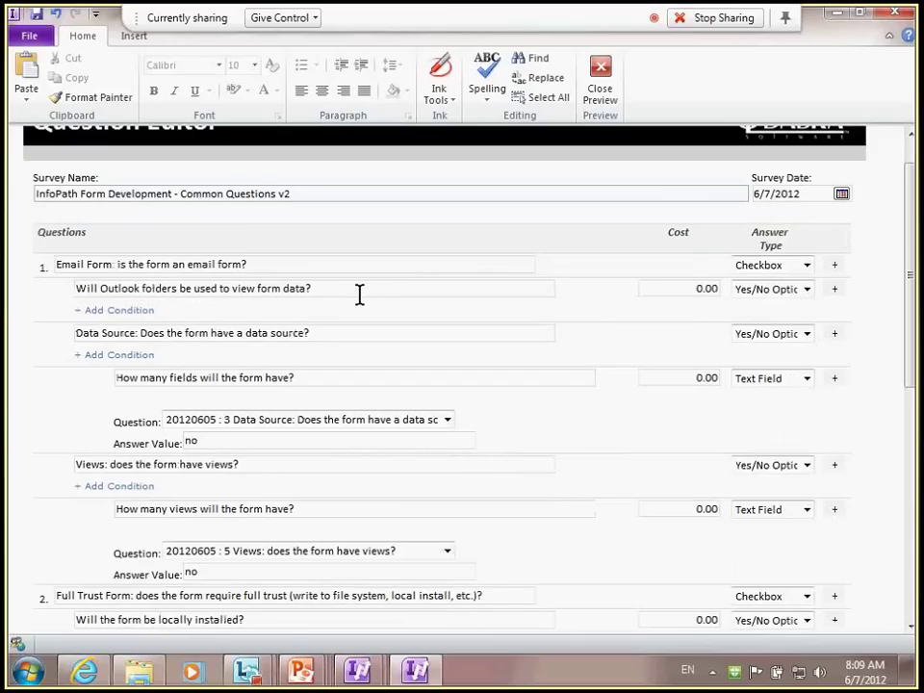
{"action": "scroll", "coordinate": [414, 296], "scroll_direction": "up", "scroll_amount": 1}
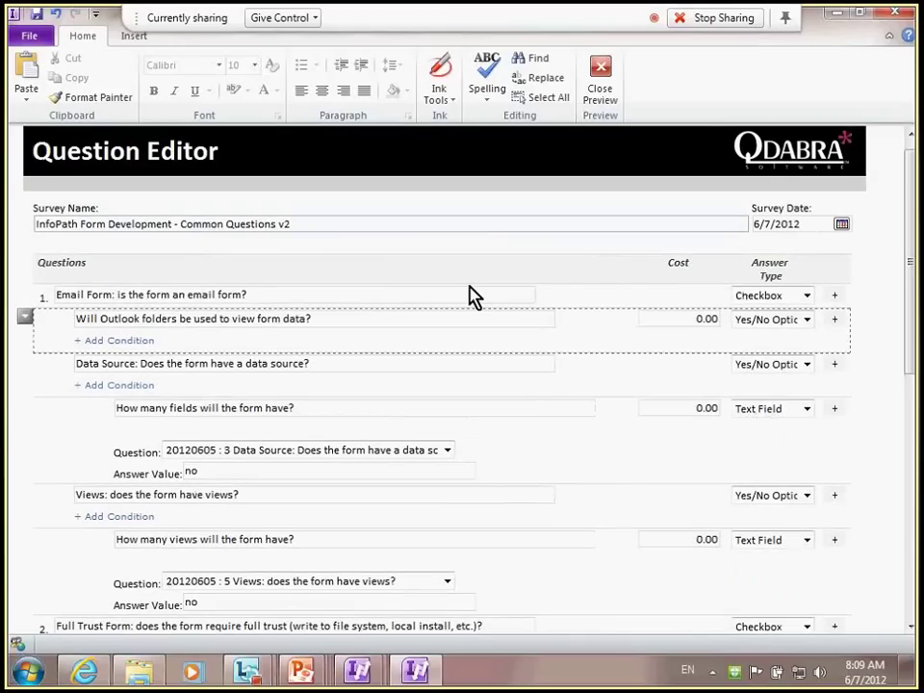
{"action": "scroll", "coordinate": [473, 296], "scroll_direction": "up", "scroll_amount": 1}
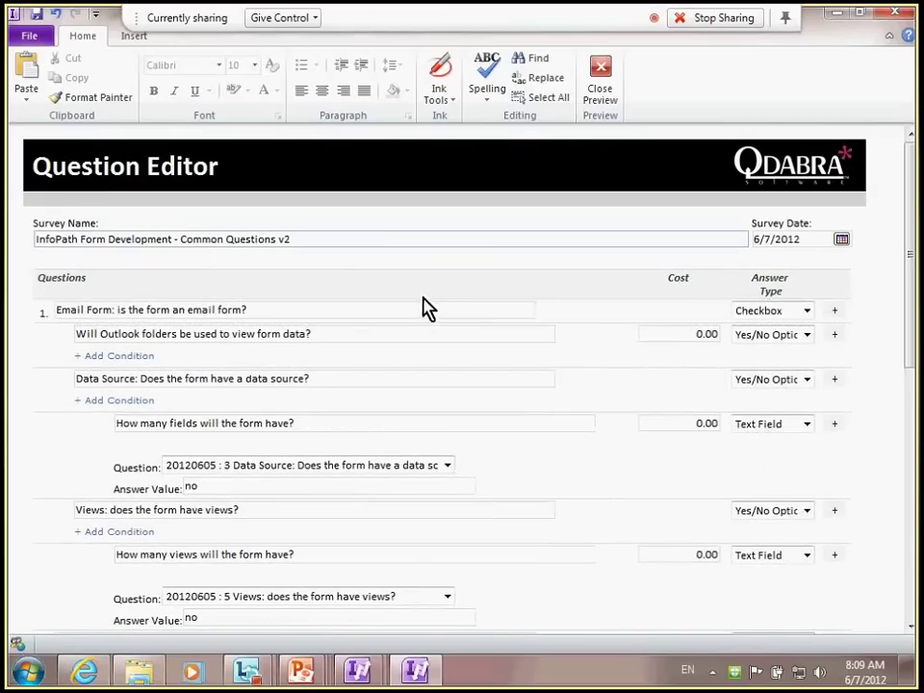
{"action": "scroll", "coordinate": [315, 373], "scroll_direction": "down", "scroll_amount": 2}
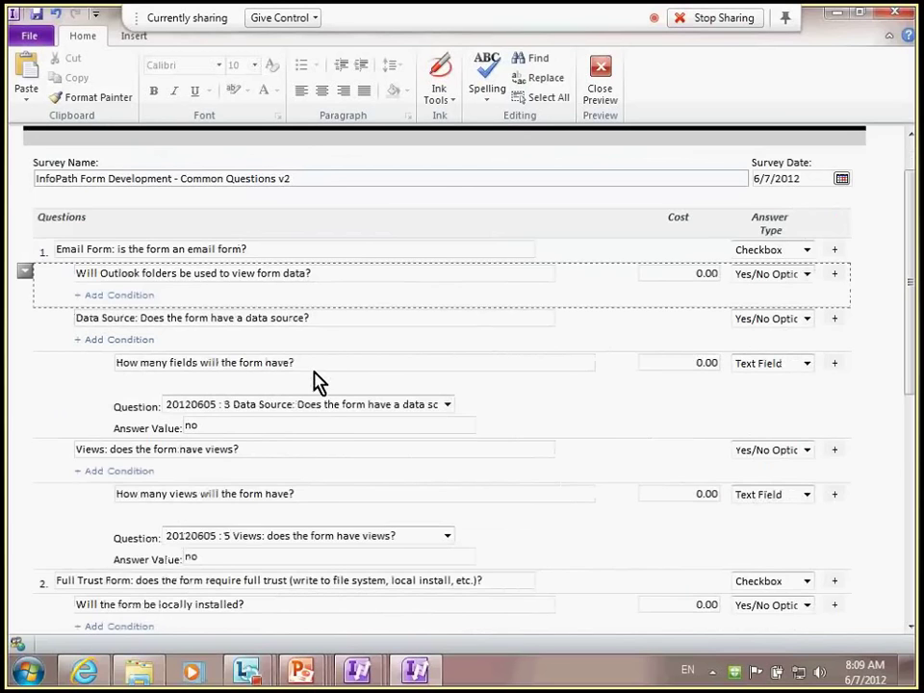
{"action": "scroll", "coordinate": [317, 381], "scroll_direction": "down", "scroll_amount": 5}
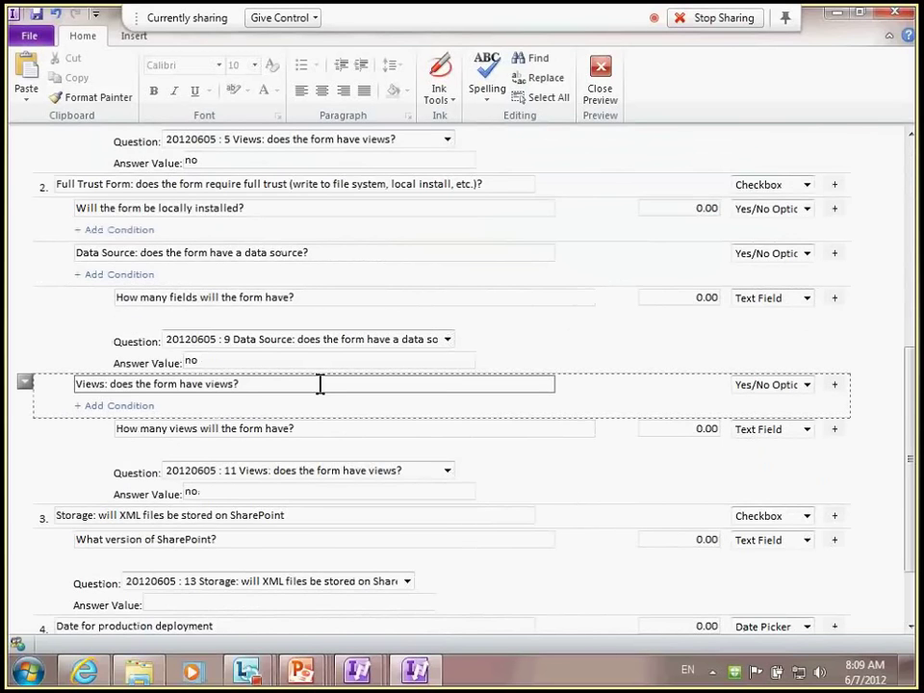
{"action": "scroll", "coordinate": [321, 383], "scroll_direction": "up", "scroll_amount": 5}
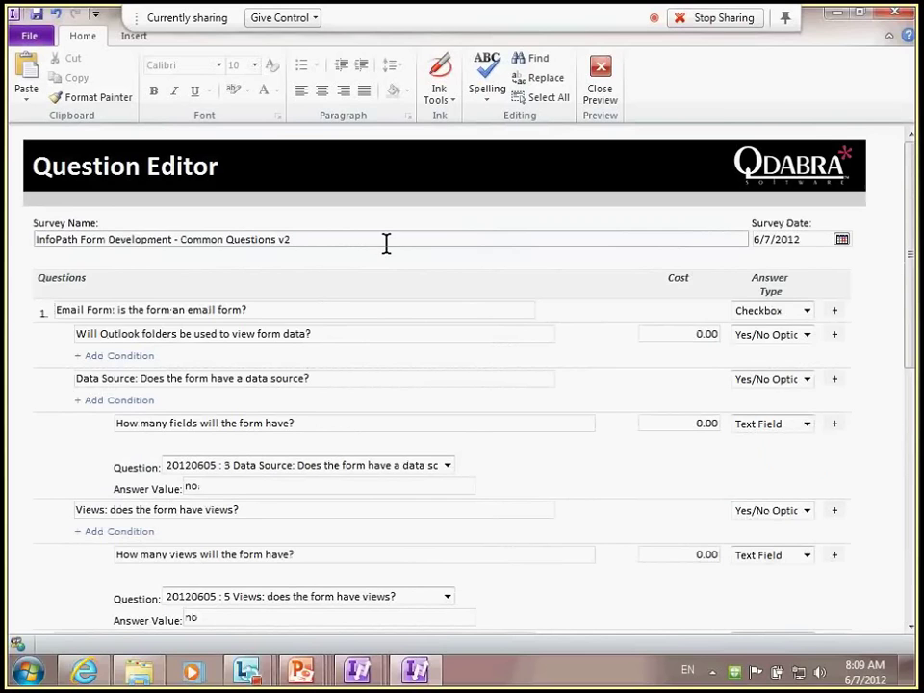
Switch to the survey form preview and test the "Email Form: is the form an email form?" question by ticking and clearing its Yes checkbox
{"action": "key", "text": "alt+Tab"}
{"action": "key", "text": "alt+Tab"}
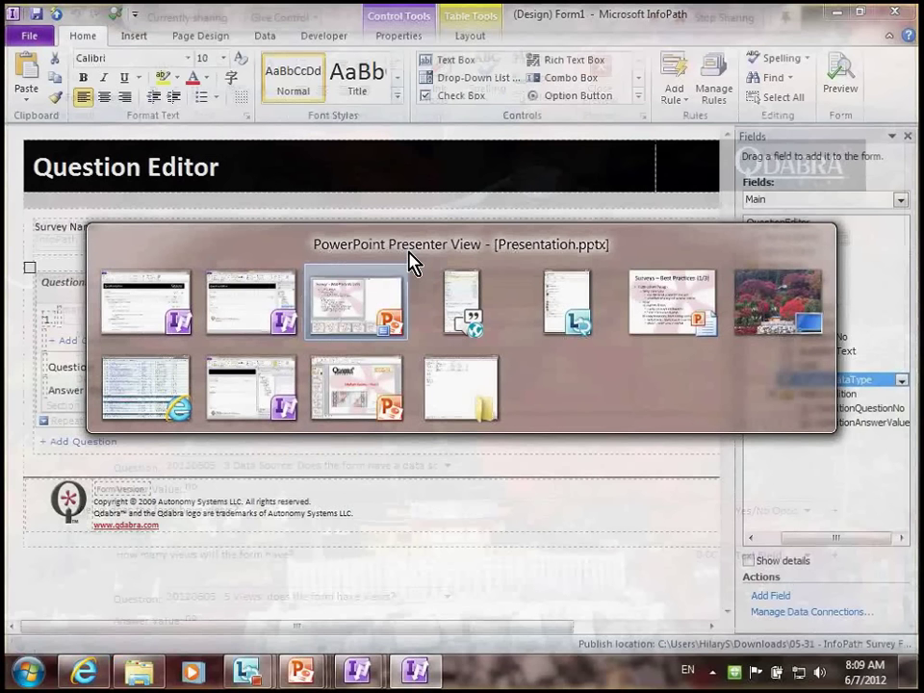
{"action": "key", "text": "alt+shift+Tab"}
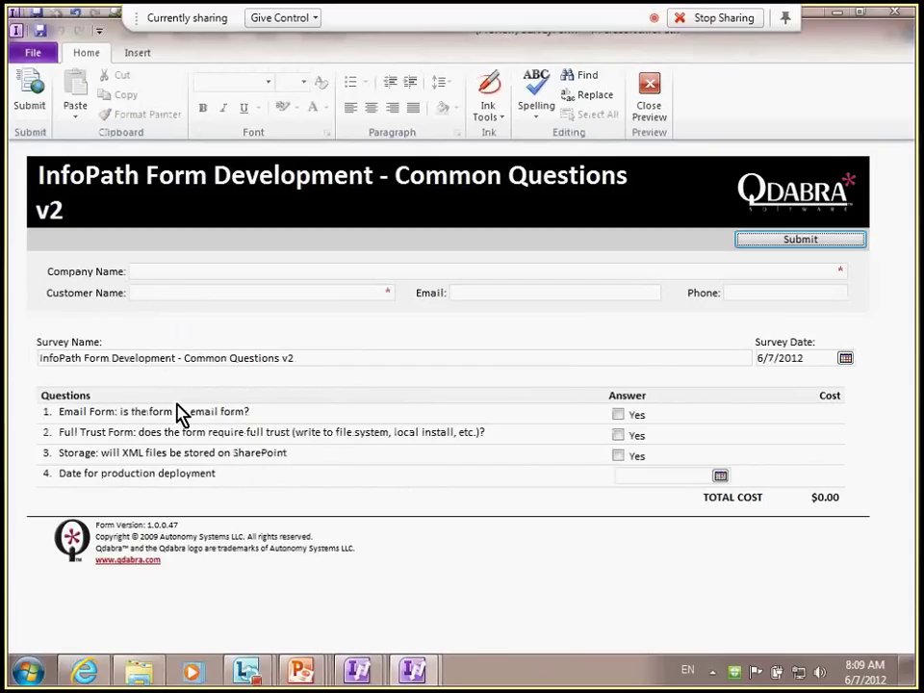
{"action": "left_click", "coordinate": [618, 414]}
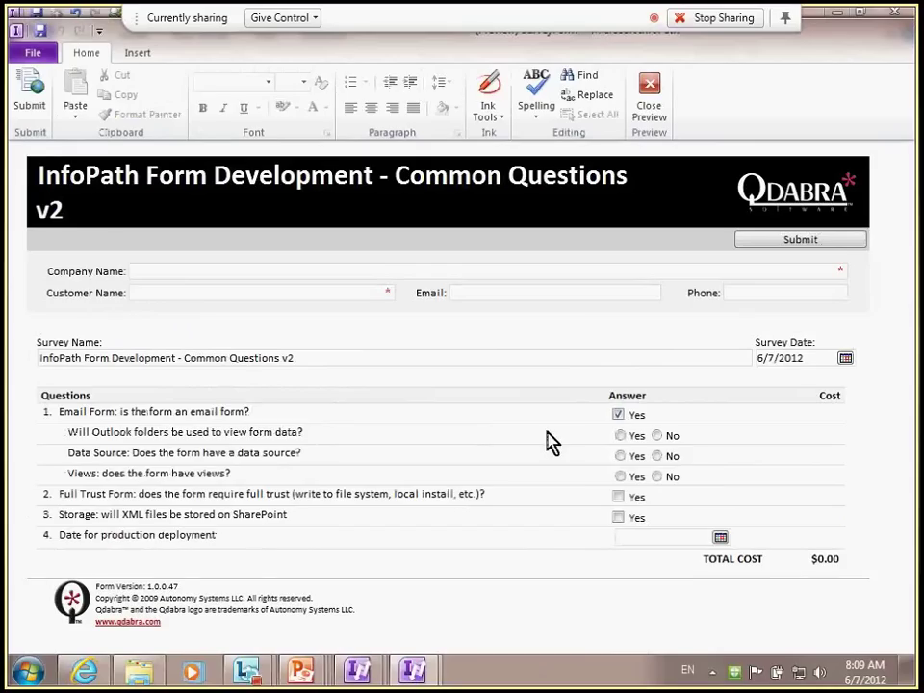
{"action": "left_click", "coordinate": [618, 415]}
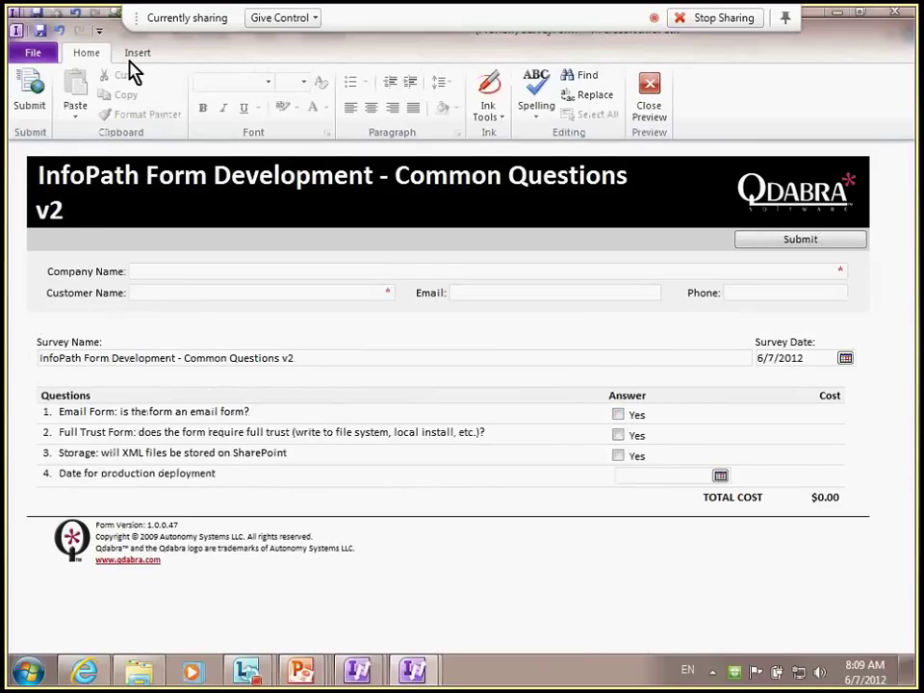
Maximize and close the survey form preview, and review the details of its Questions and Email Submit data connections
{"action": "double_click", "coordinate": [842, 43]}
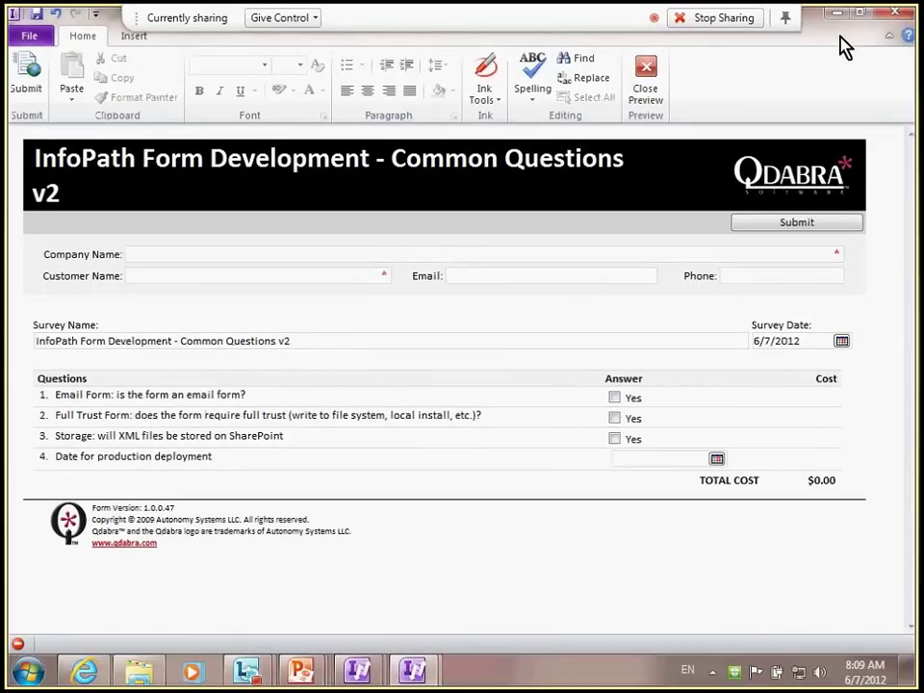
{"action": "left_click", "coordinate": [645, 79]}
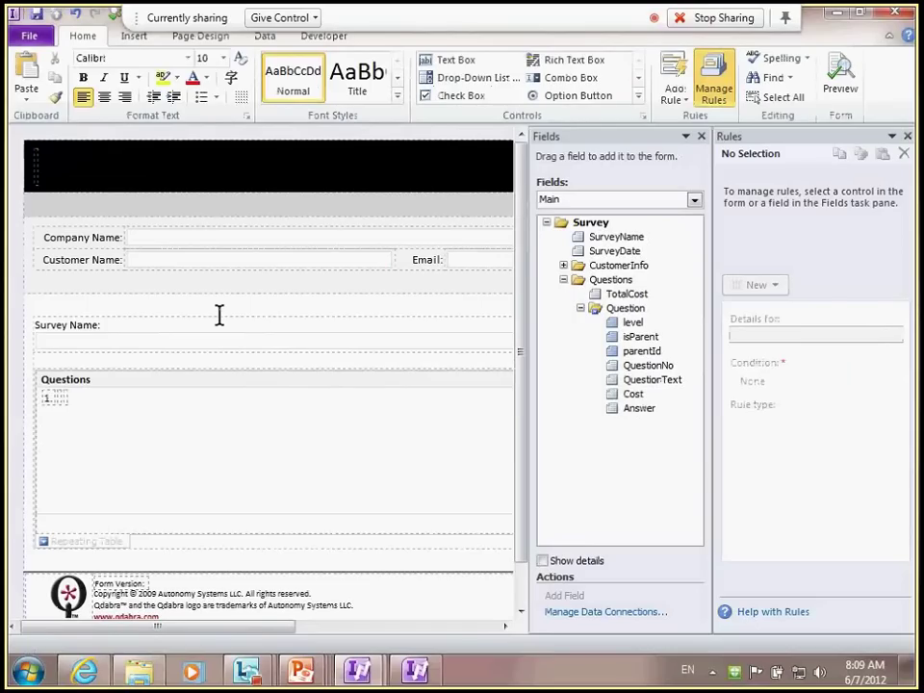
{"action": "left_click", "coordinate": [265, 35]}
{"action": "left_click", "coordinate": [448, 94]}
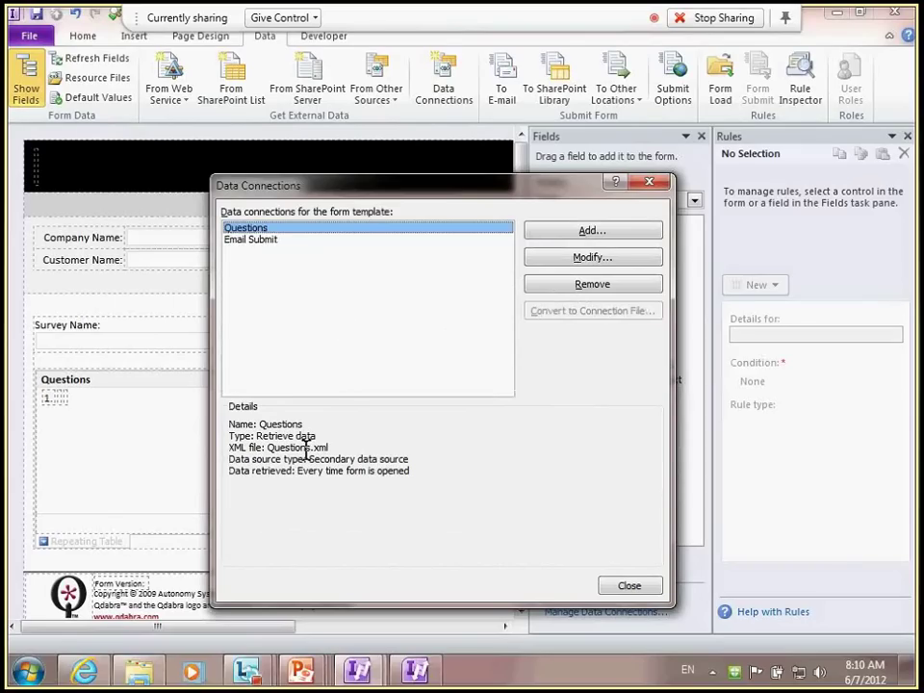
{"action": "left_click", "coordinate": [285, 242]}
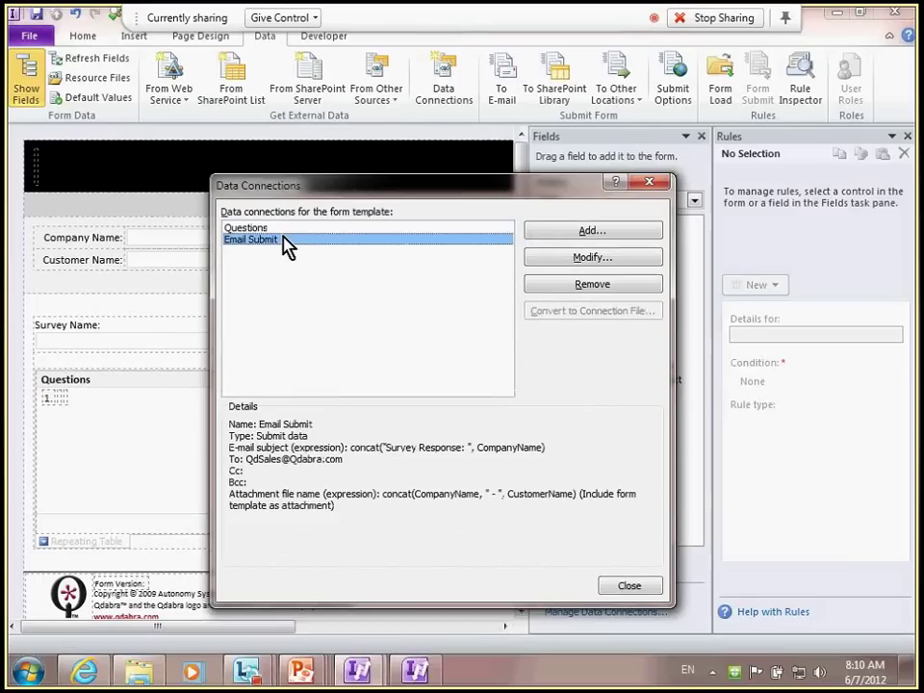
{"action": "key", "text": "Escape"}
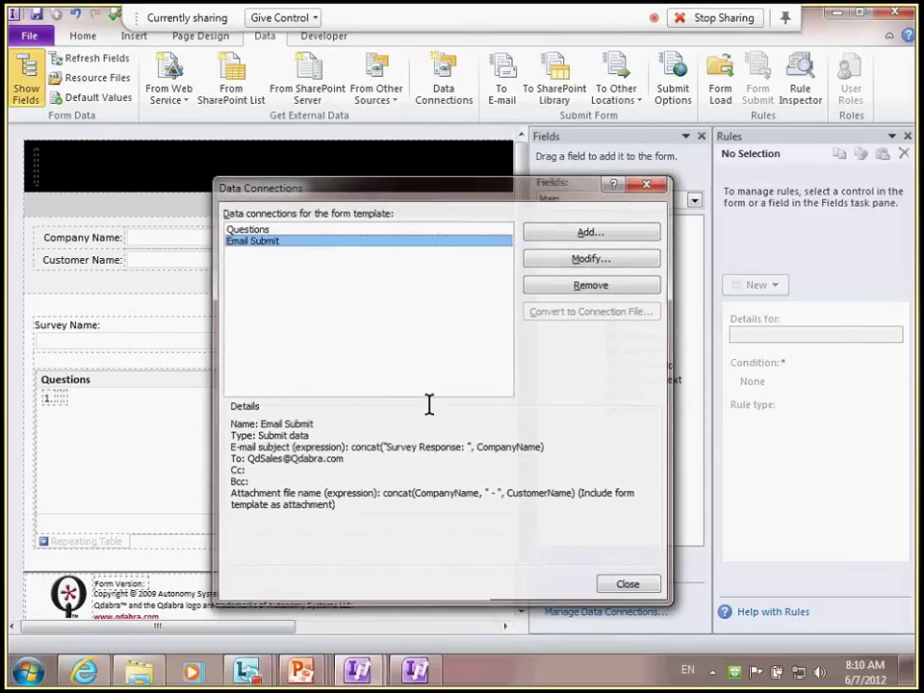
Switch to the PowerPoint slide show and advance to the "Surveys – Best Practices (2/3)" slide
{"action": "key", "text": "alt+Tab"}
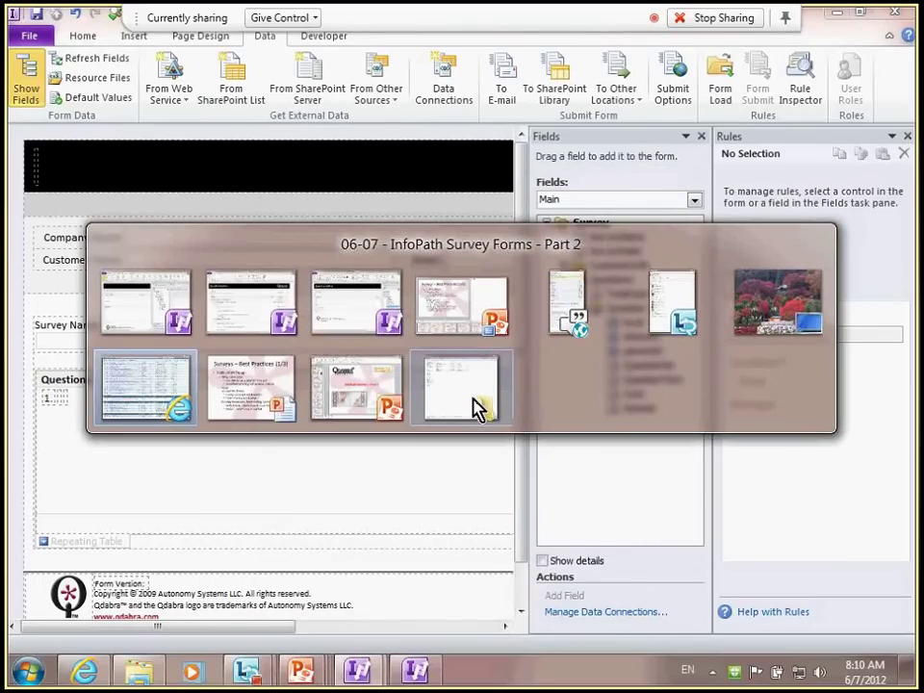
{"action": "left_click", "coordinate": [478, 408]}
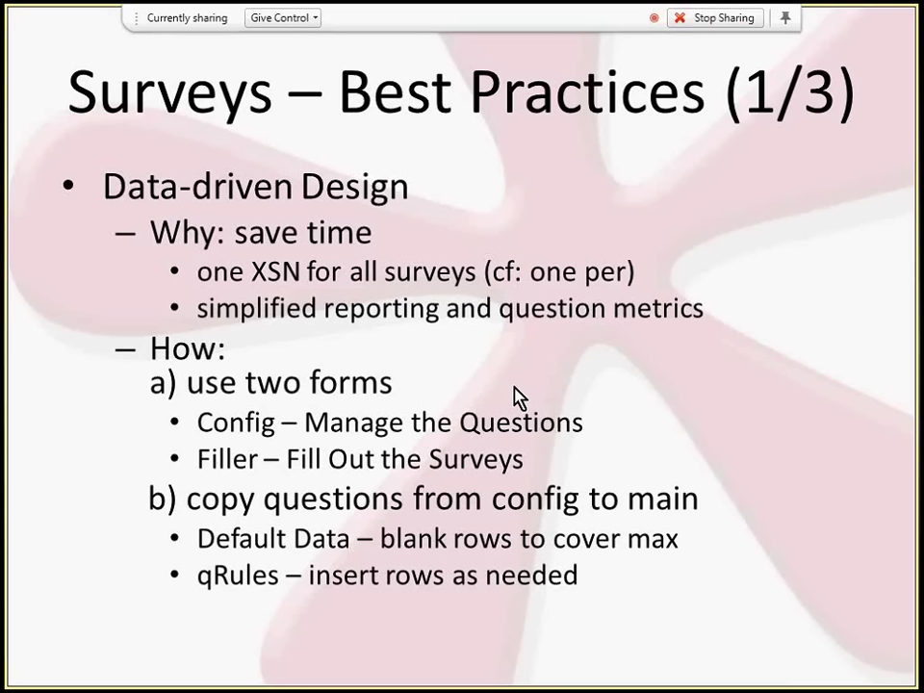
{"action": "left_click", "coordinate": [515, 396]}
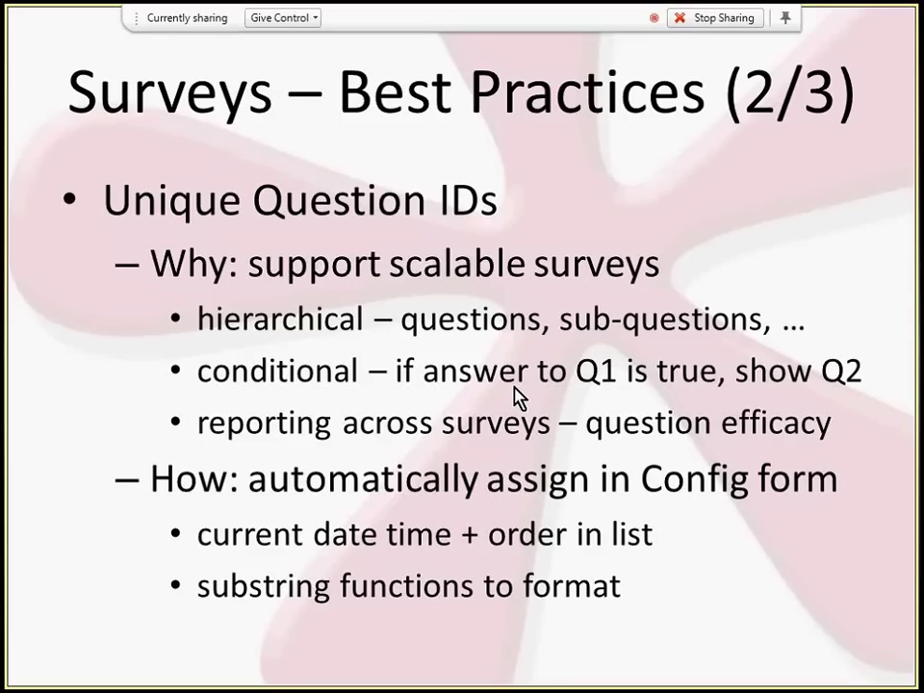
Return to the InfoPath Question Editor preview and examine how sub-questions and conditions are nested under the Email Form question
{"action": "key", "text": "alt+Tab"}
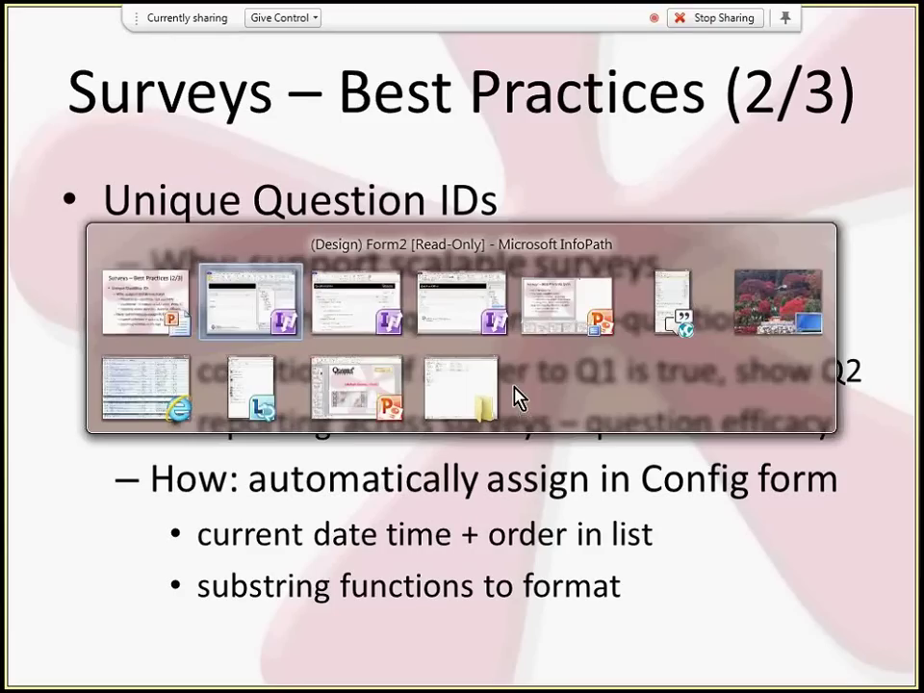
{"action": "key", "text": "alt+Tab"}
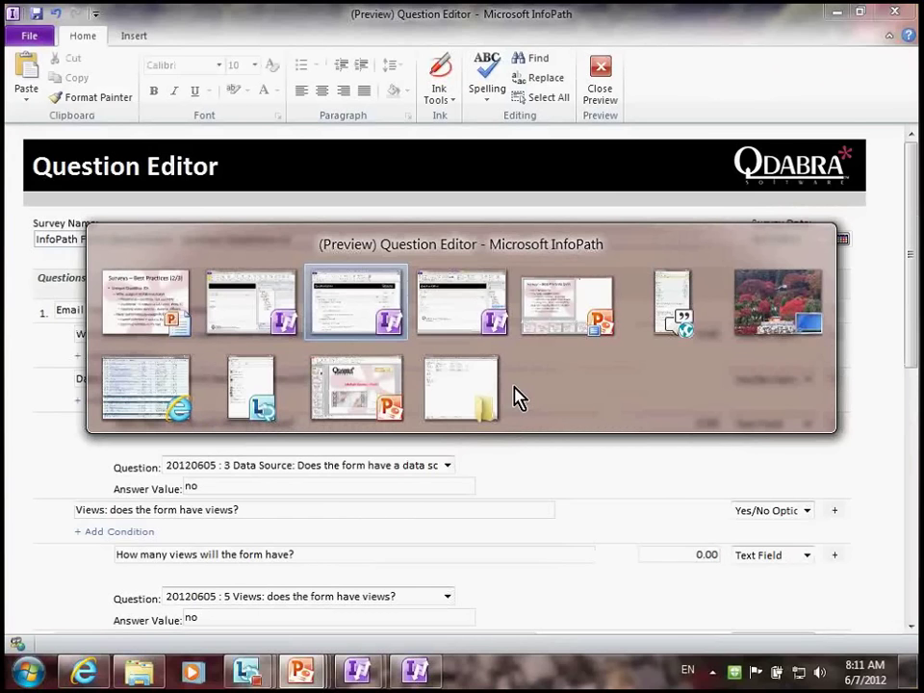
{"action": "scroll", "coordinate": [504, 474], "scroll_direction": "down", "scroll_amount": 1}
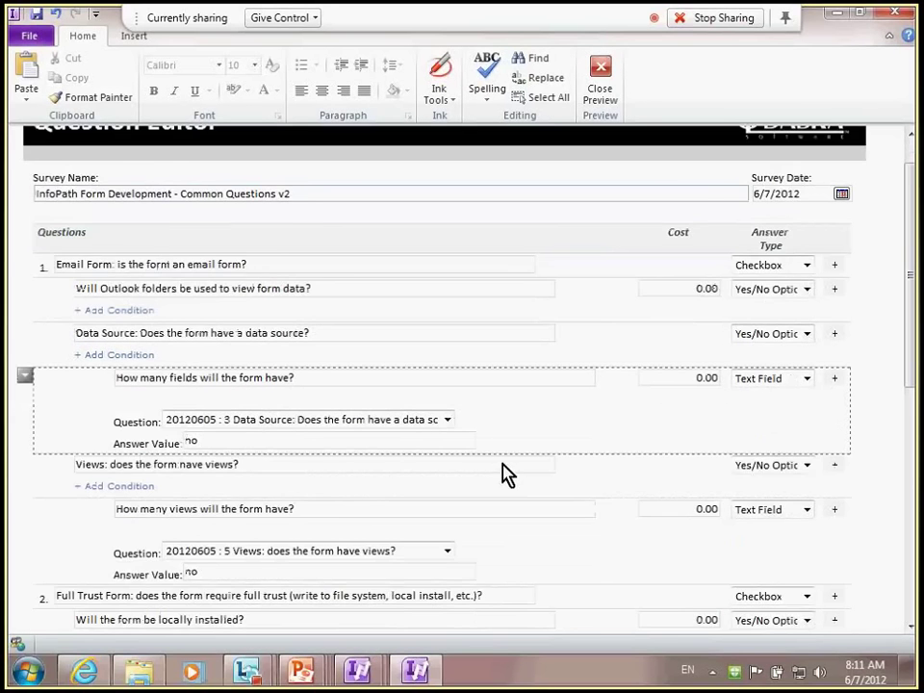
{"action": "scroll", "coordinate": [202, 327], "scroll_direction": "down", "scroll_amount": 2}
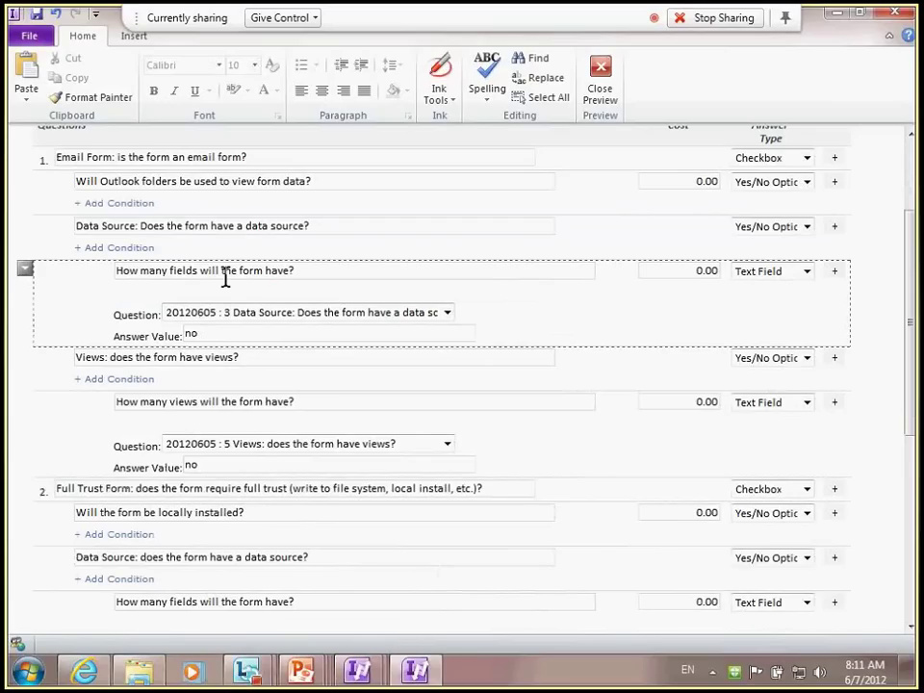
{"action": "left_click", "coordinate": [135, 224]}
{"action": "left_click", "coordinate": [73, 157]}
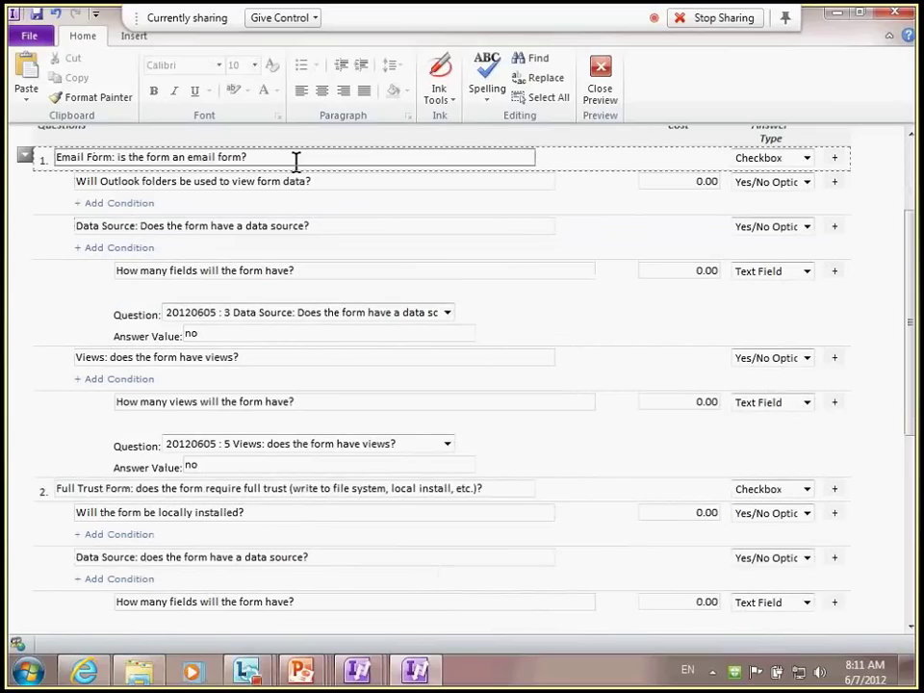
{"action": "left_click", "coordinate": [199, 182]}
{"action": "left_click", "coordinate": [212, 305]}
{"action": "left_click", "coordinate": [222, 245]}
{"action": "left_click", "coordinate": [62, 154]}
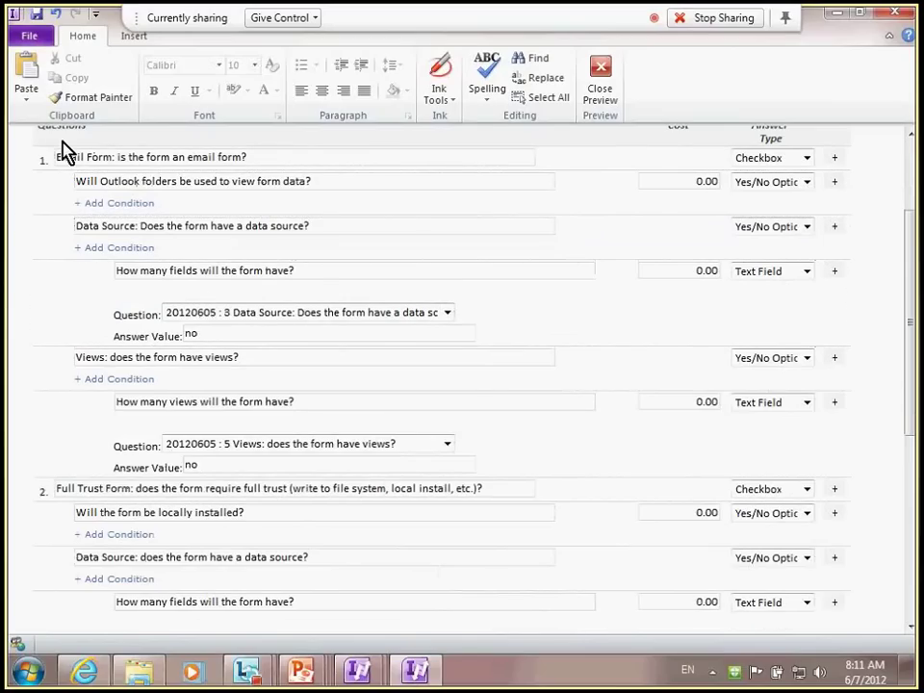
{"action": "left_click", "coordinate": [216, 182]}
{"action": "left_click", "coordinate": [284, 268]}
{"action": "scroll", "coordinate": [284, 263], "scroll_direction": "up", "scroll_amount": 1}
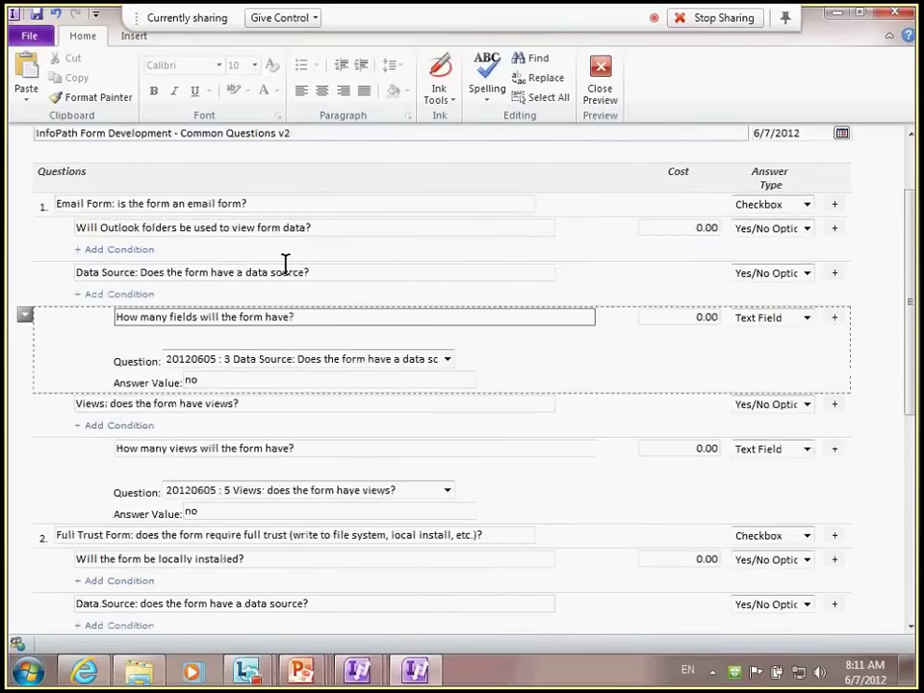
{"action": "scroll", "coordinate": [285, 263], "scroll_direction": "up", "scroll_amount": 2}
{"action": "left_click", "coordinate": [324, 305]}
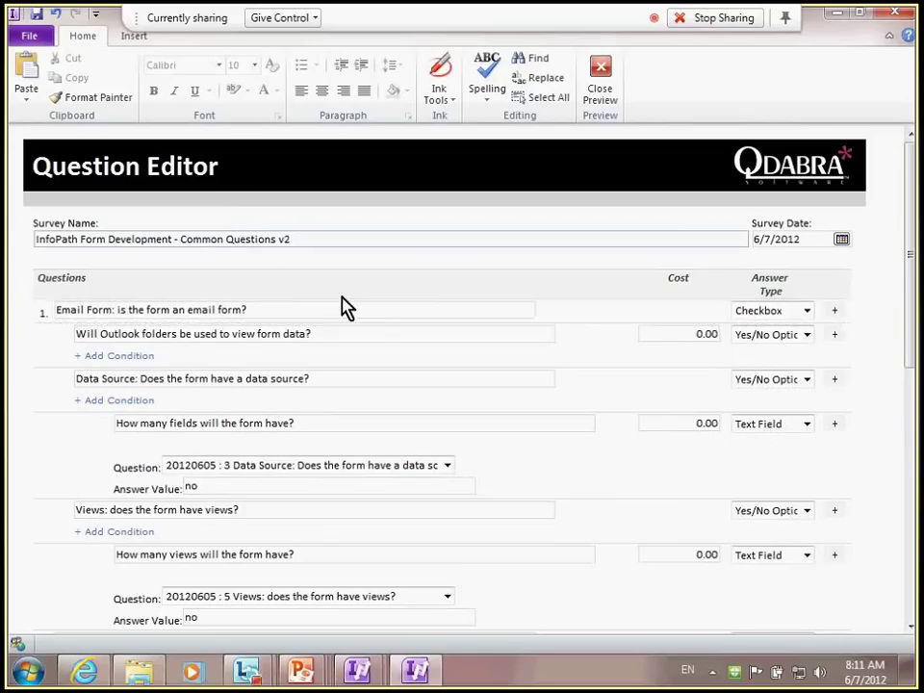
{"action": "left_click", "coordinate": [283, 334]}
{"action": "left_click", "coordinate": [268, 395]}
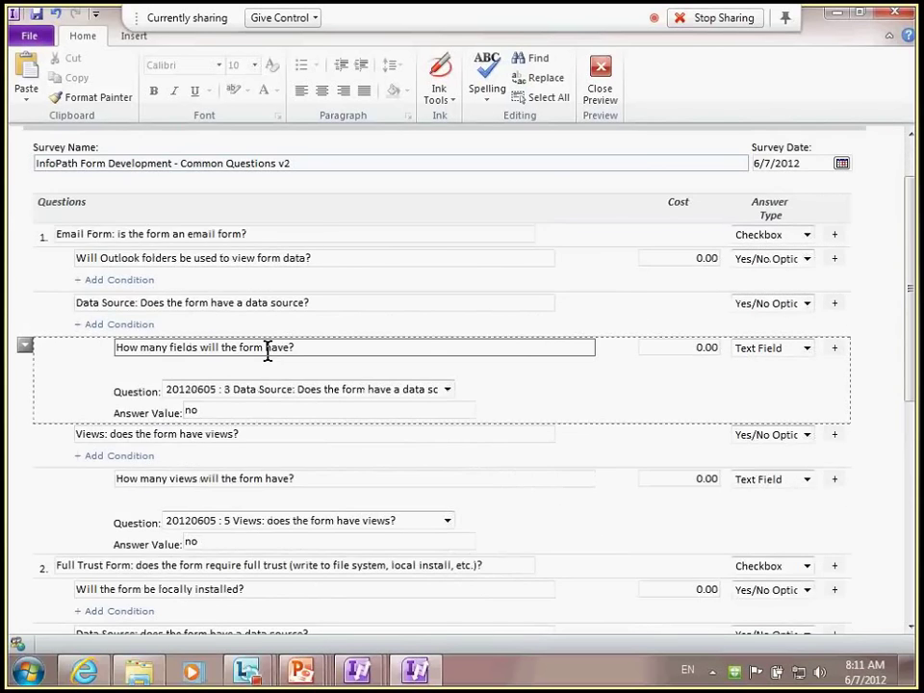
Examine the full question list down to "Date for production deployment", and the sub-questions nested under Email Form
{"action": "left_click", "coordinate": [301, 513]}
{"action": "left_click", "coordinate": [187, 493]}
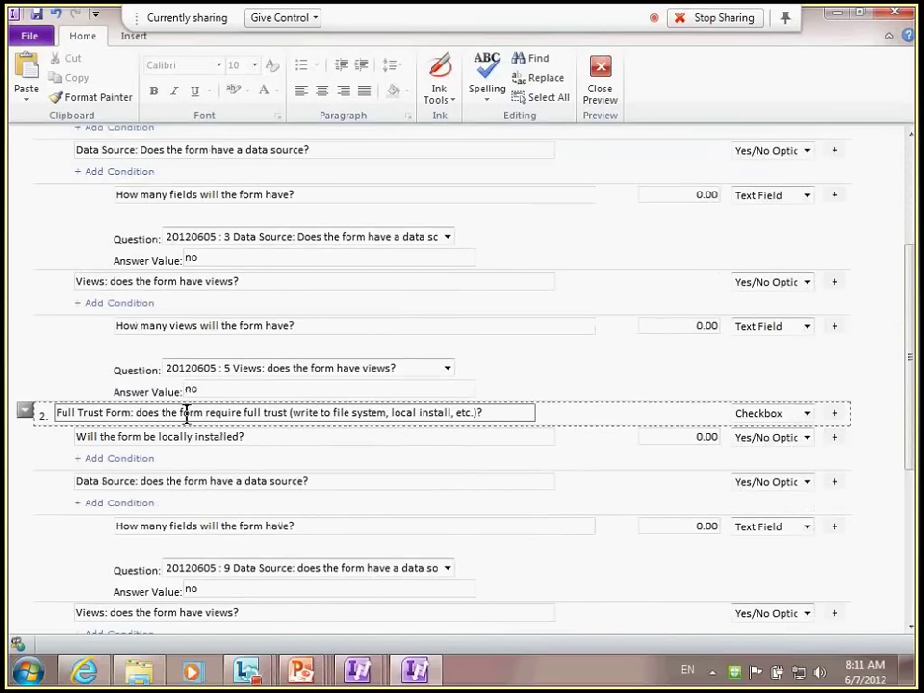
{"action": "left_click", "coordinate": [168, 420]}
{"action": "left_click", "coordinate": [218, 406]}
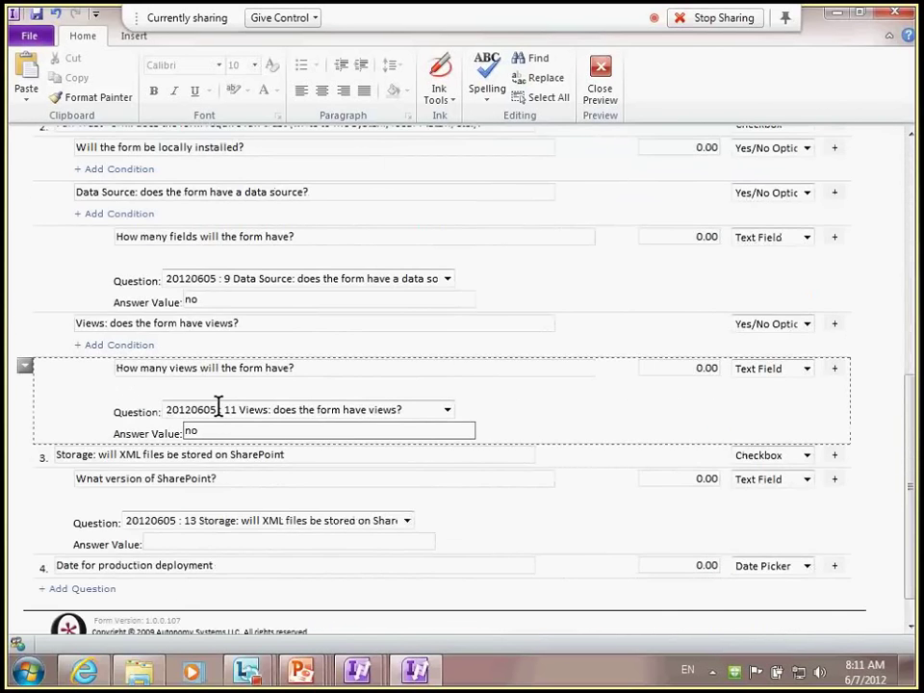
{"action": "left_click", "coordinate": [260, 363]}
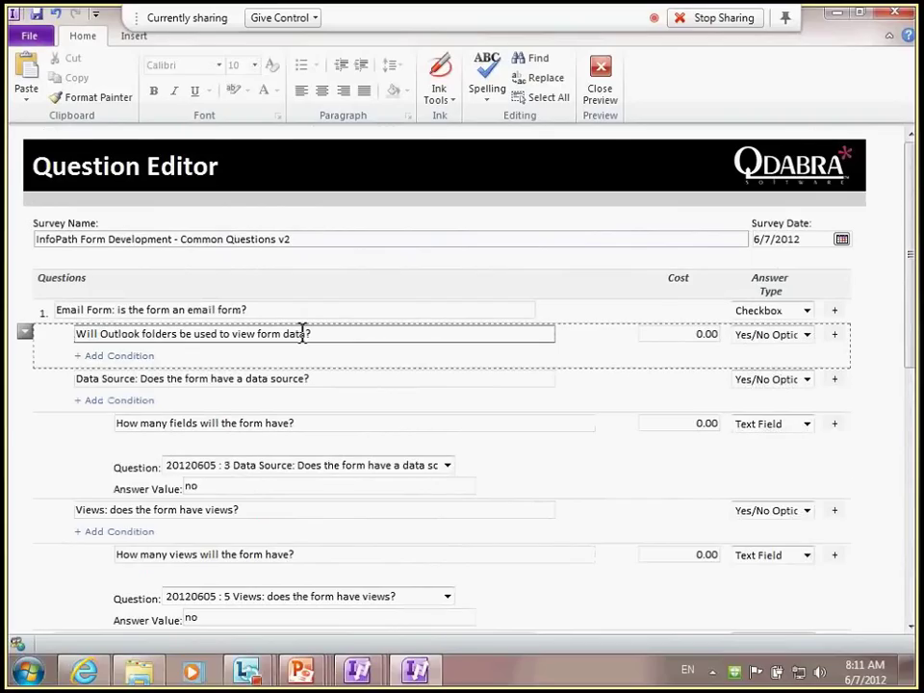
{"action": "left_click", "coordinate": [266, 307]}
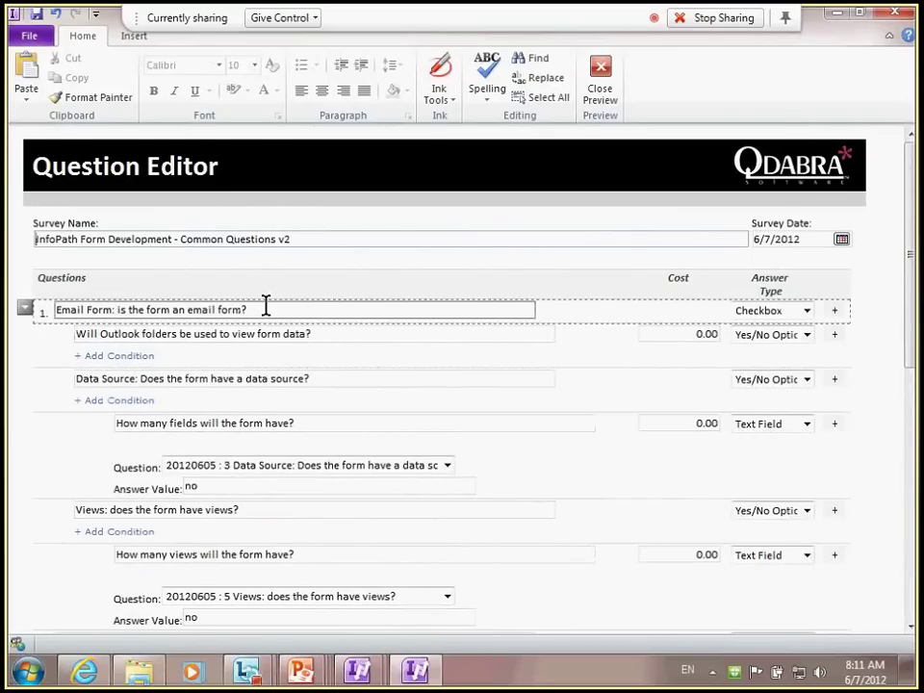
{"action": "left_click", "coordinate": [138, 332]}
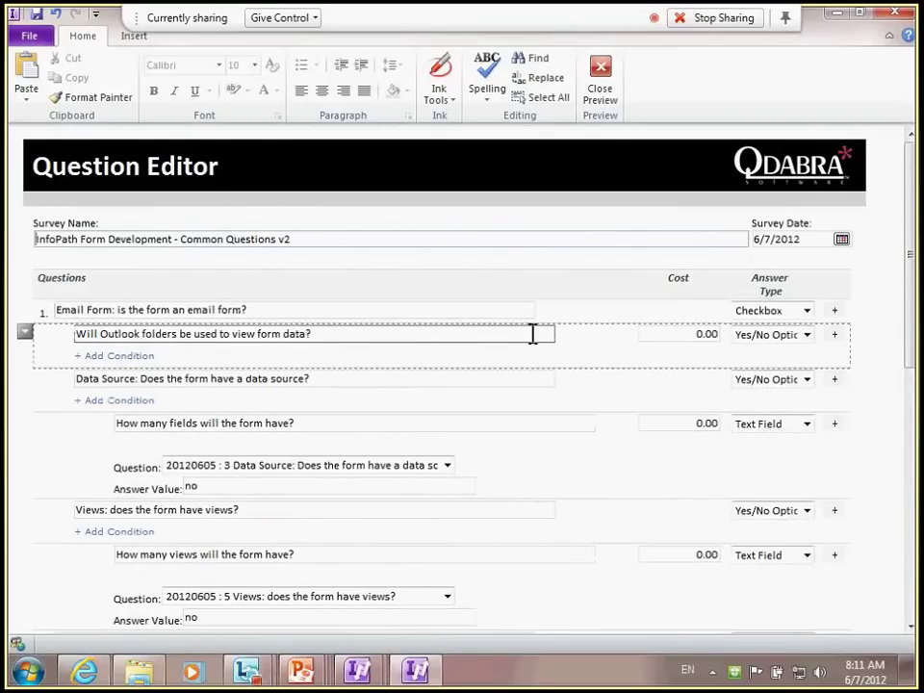
{"action": "left_click", "coordinate": [262, 312]}
{"action": "left_click", "coordinate": [207, 337]}
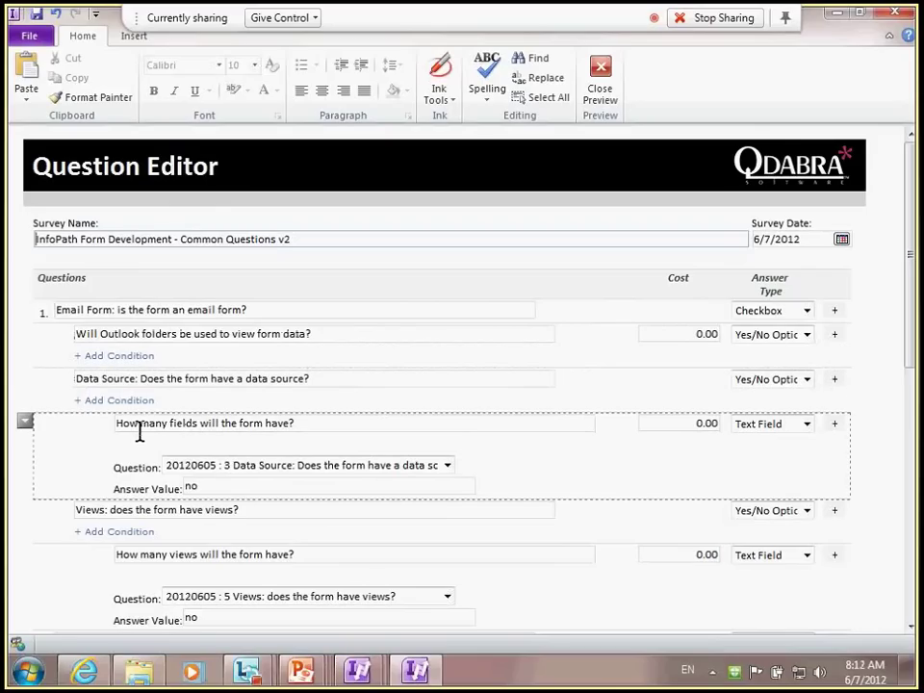
Review the condition question choices for "How many fields will the form have?" and "How many views will the form have?" under Email Form
{"action": "left_click", "coordinate": [446, 466]}
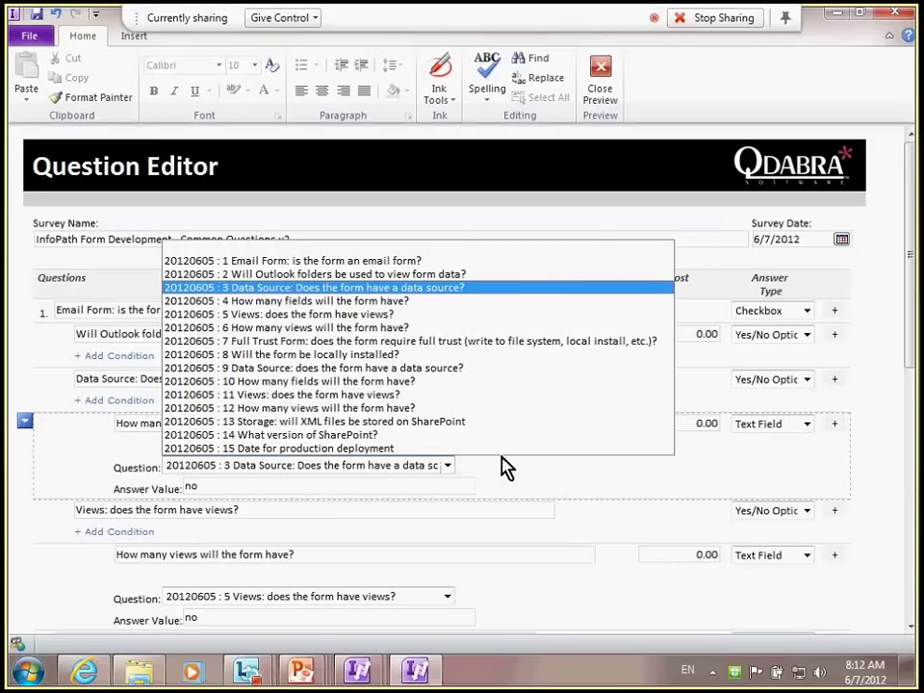
{"action": "left_click", "coordinate": [458, 288]}
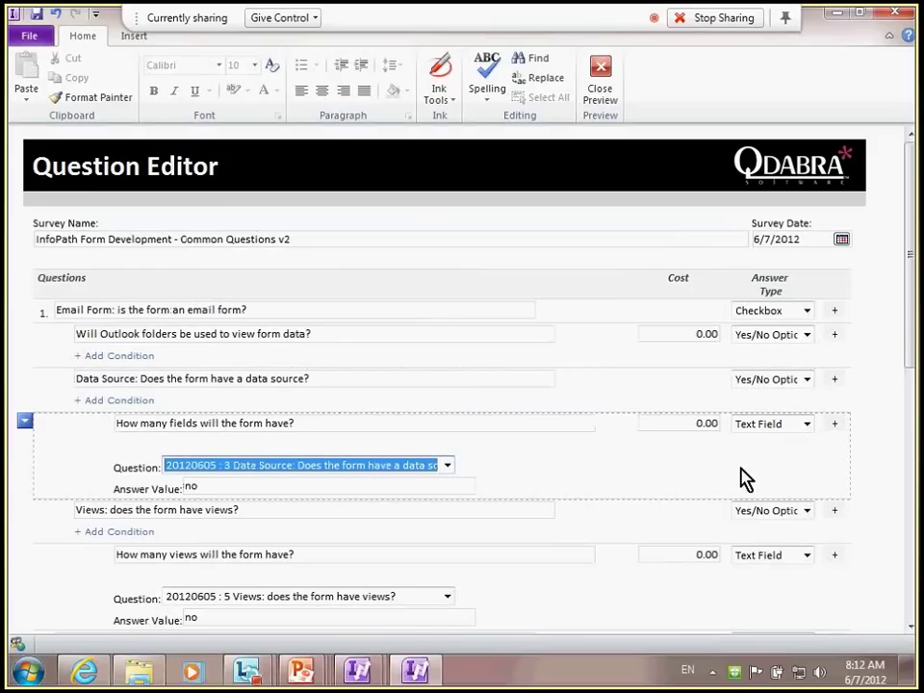
{"action": "left_click_drag", "start_coordinate": [913, 327], "coordinate": [913, 436]}
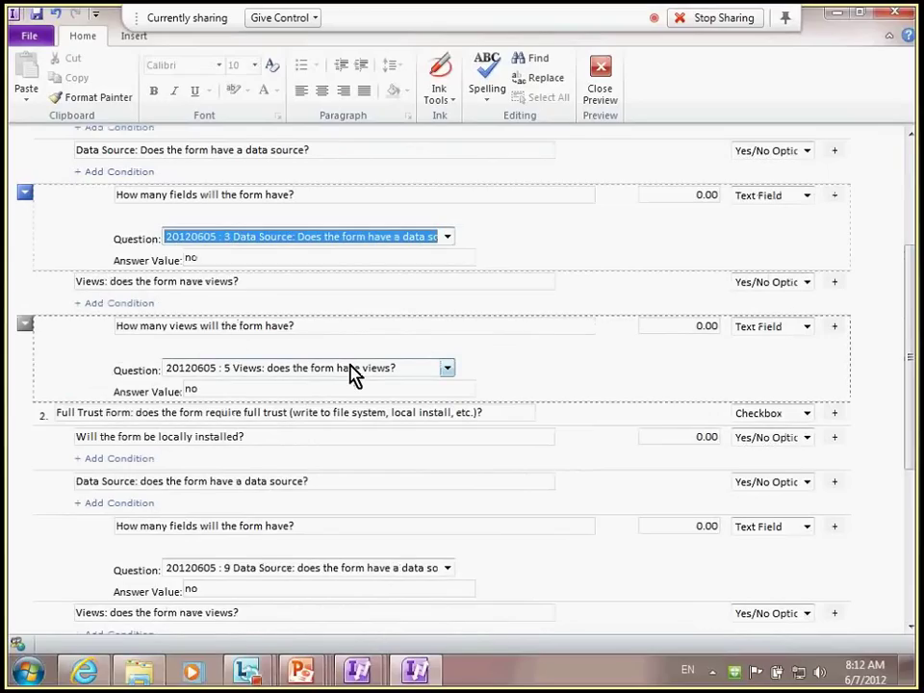
{"action": "left_click", "coordinate": [448, 370]}
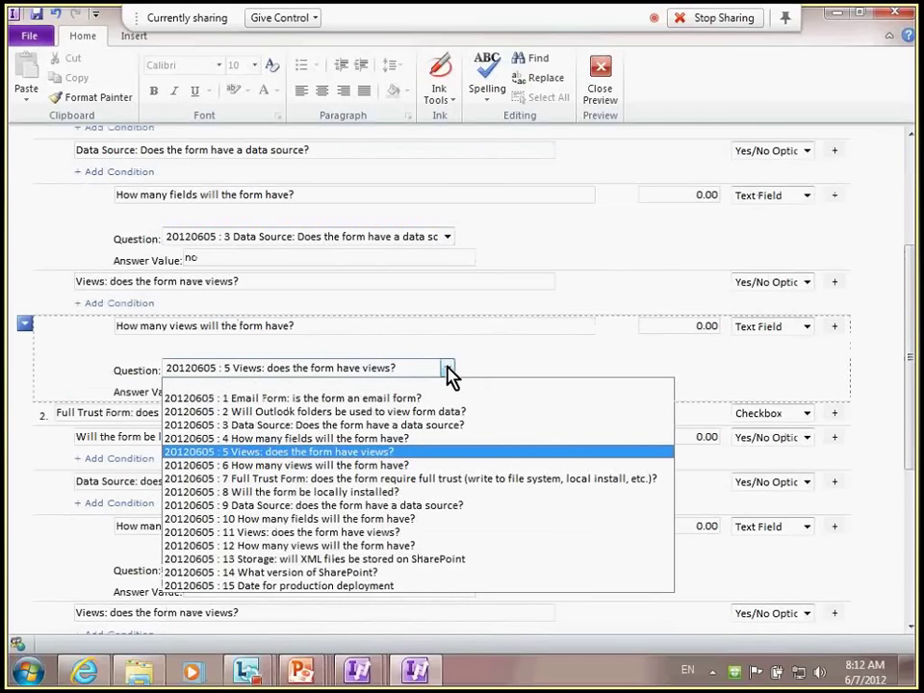
{"action": "left_click", "coordinate": [449, 371]}
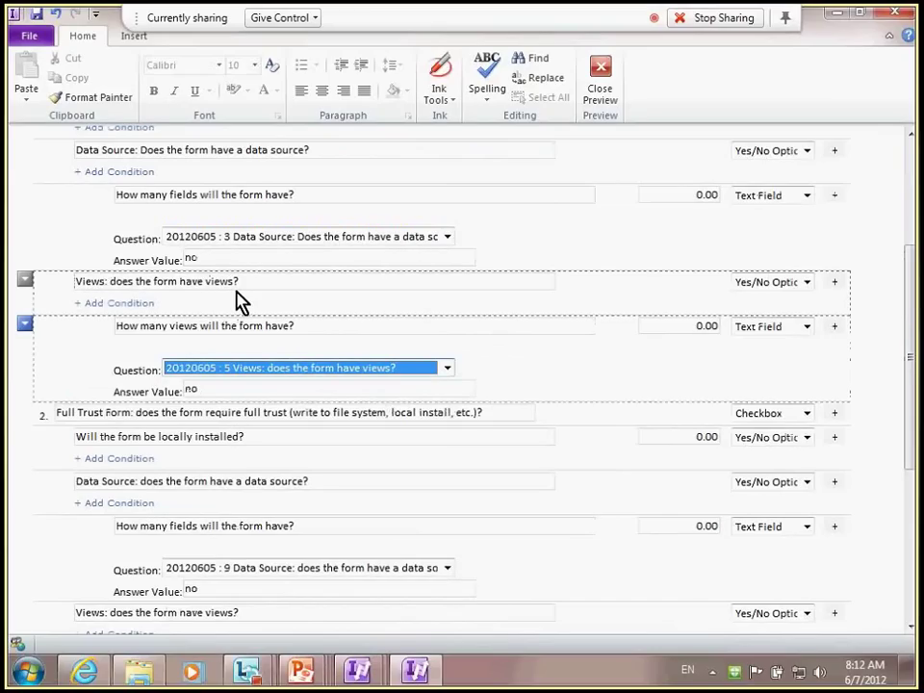
Review the condition question and answer value of "What version of SharePoint?", and return to the start of the form
{"action": "left_click_drag", "start_coordinate": [914, 357], "coordinate": [914, 503]}
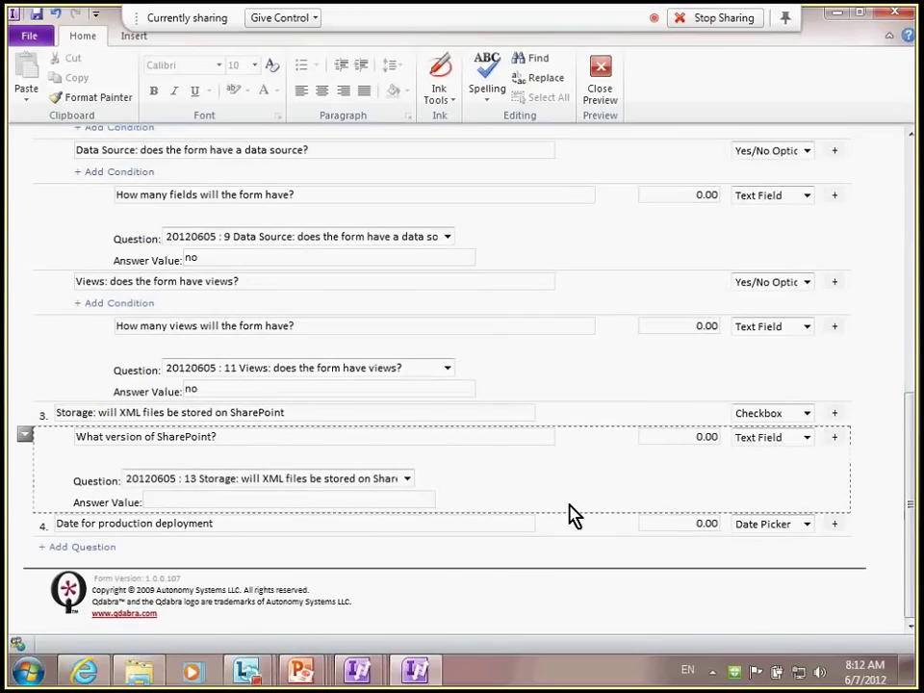
{"action": "left_click", "coordinate": [408, 479]}
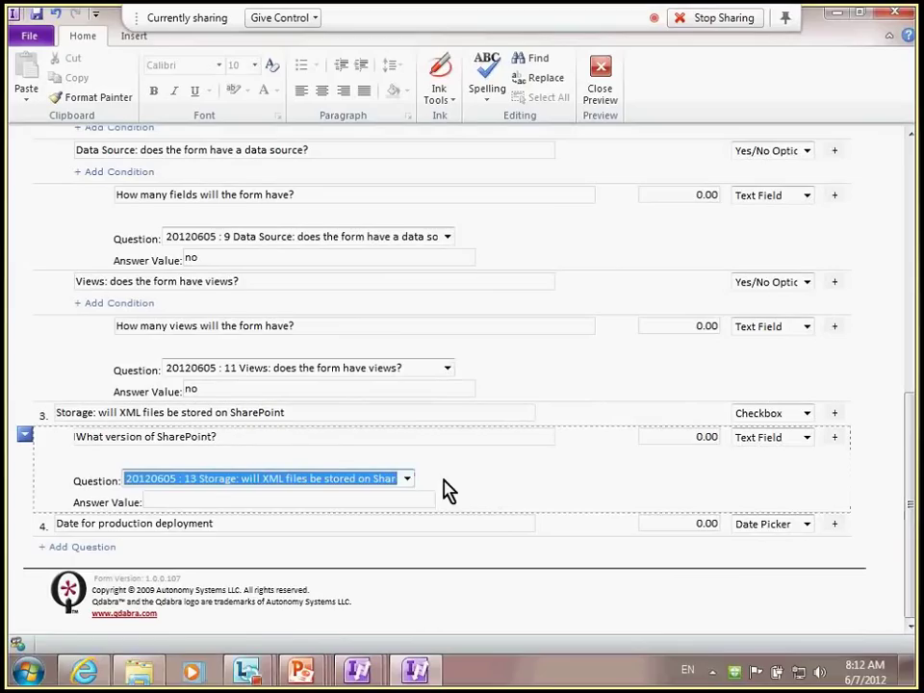
{"action": "left_click", "coordinate": [284, 501]}
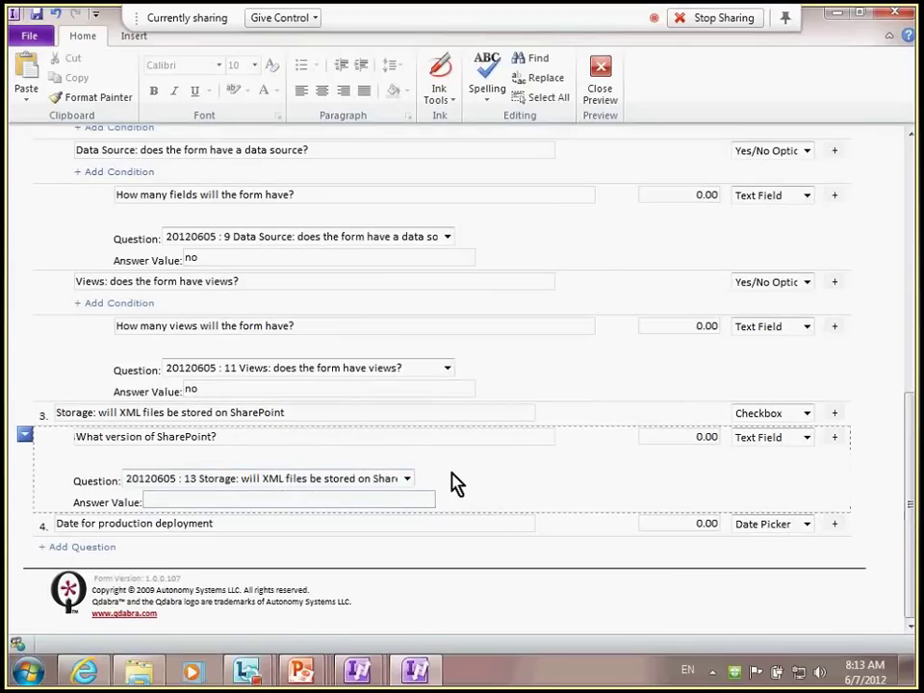
{"action": "scroll", "coordinate": [689, 408], "scroll_direction": "up", "scroll_amount": 1}
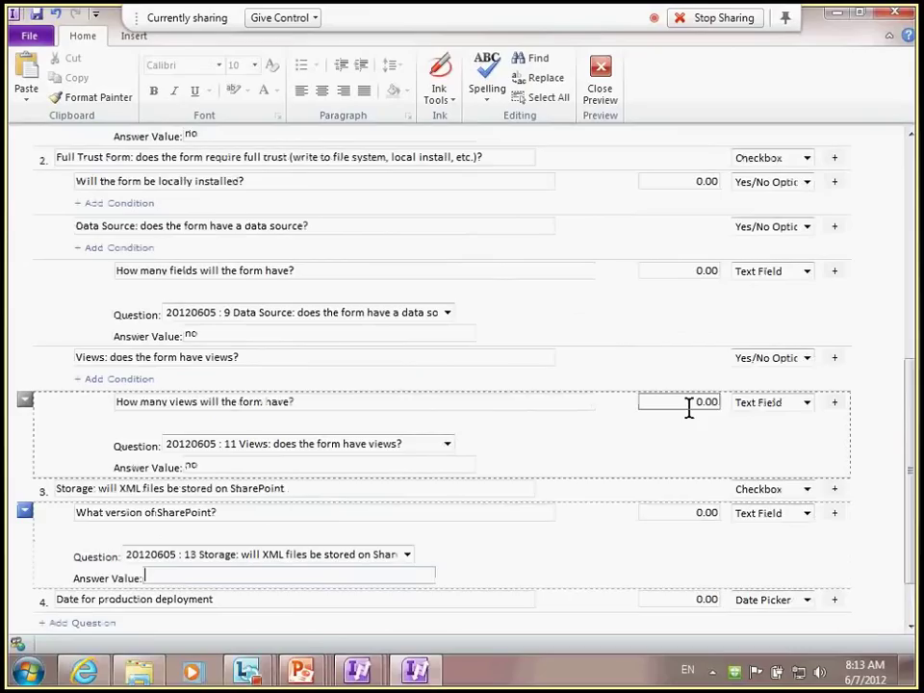
{"action": "scroll", "coordinate": [689, 408], "scroll_direction": "up", "scroll_amount": 3}
{"action": "scroll", "coordinate": [689, 416], "scroll_direction": "up", "scroll_amount": 1}
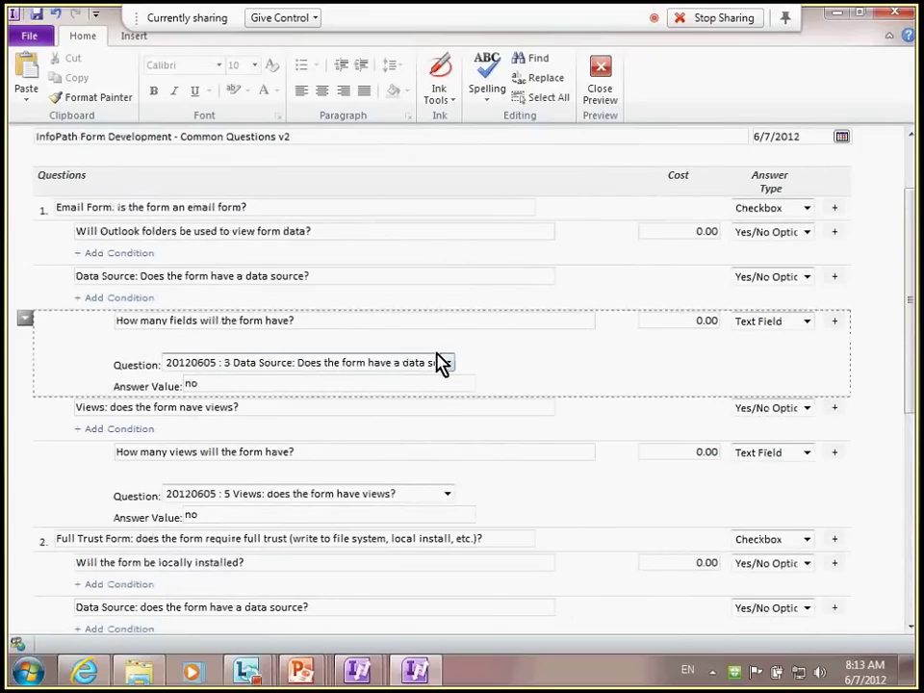
{"action": "scroll", "coordinate": [293, 361], "scroll_direction": "up", "scroll_amount": 1}
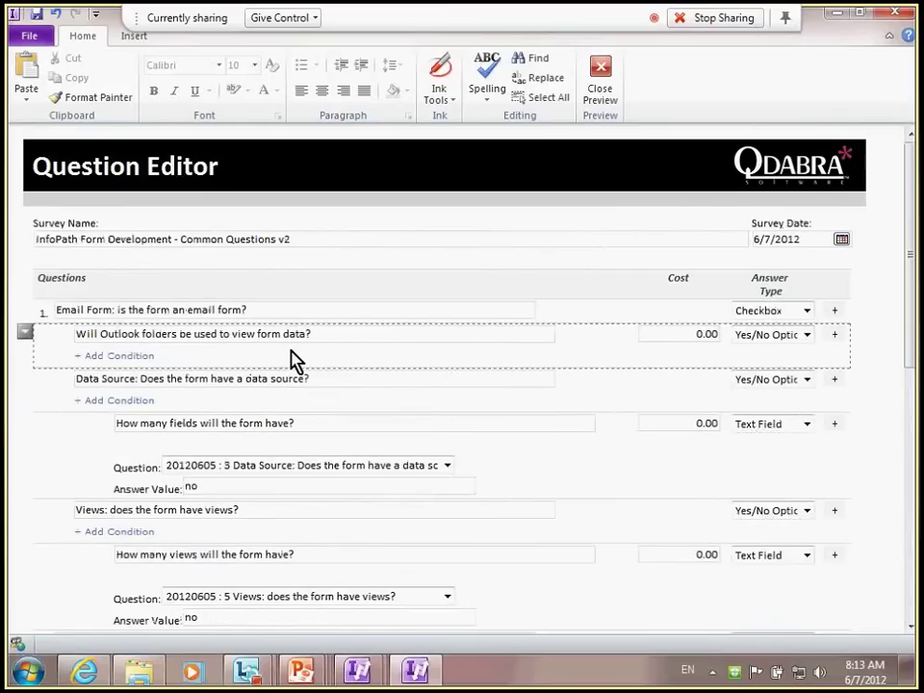
Switch to the PowerPoint slide show to present the "Surveys – Best Practices (2/3)" slide on unique question IDs
{"action": "key", "text": "alt+Tab"}
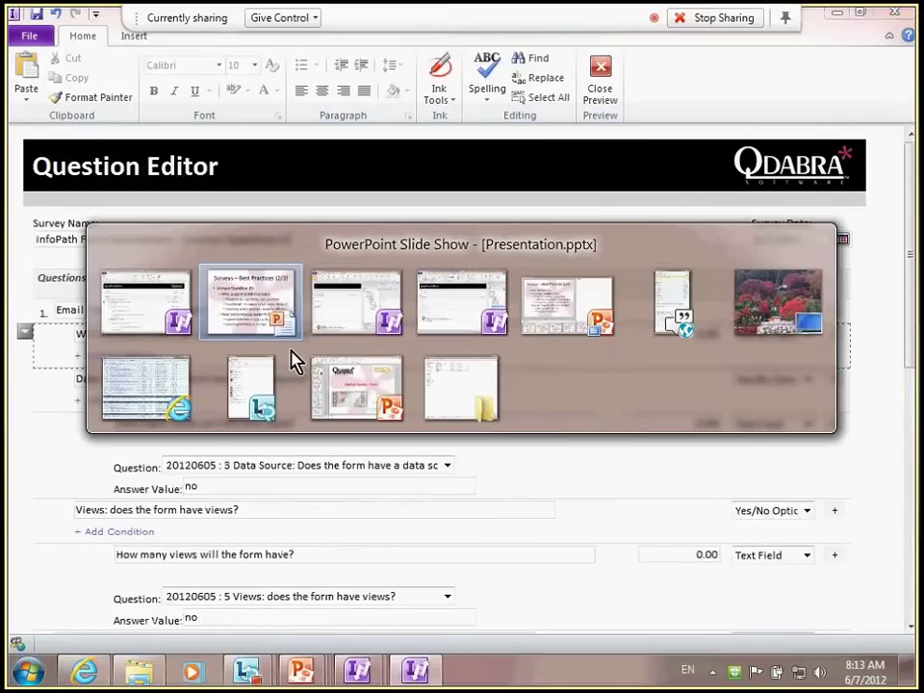
{"action": "key", "text": "alt+Tab"}
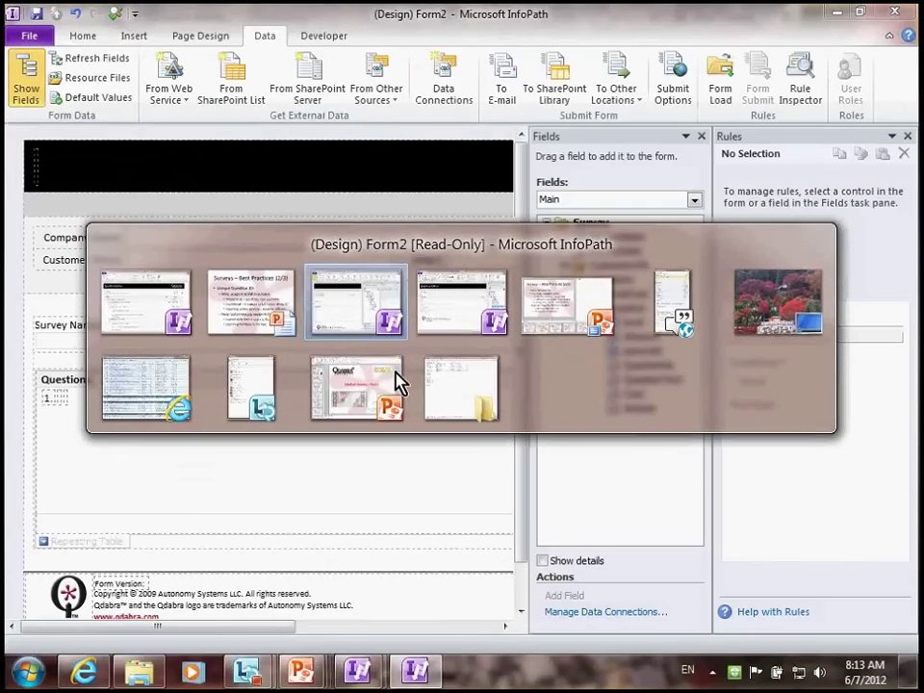
{"action": "left_click", "coordinate": [400, 380]}
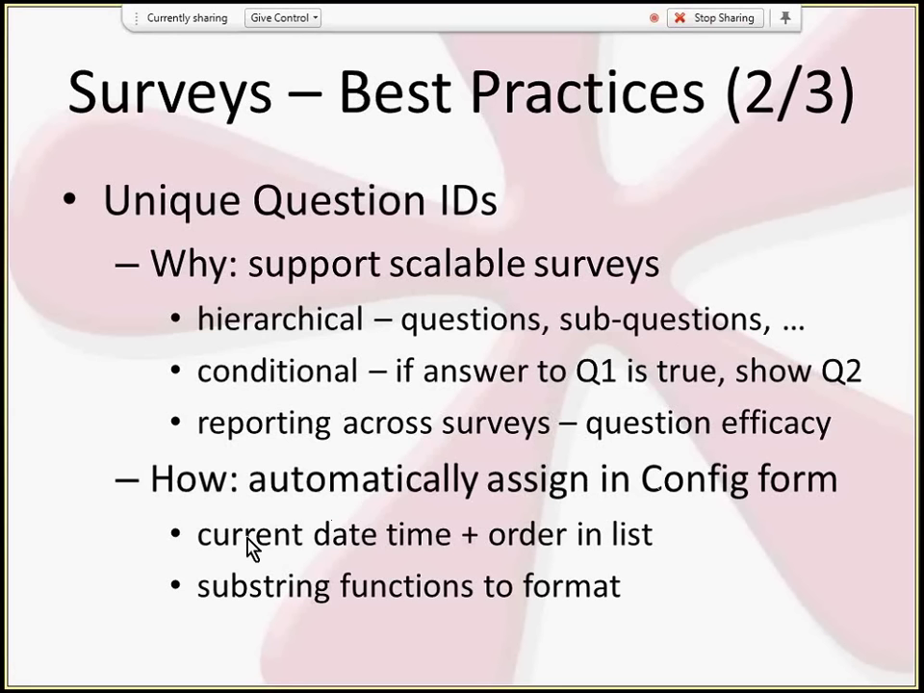
Return to the InfoPath Question Editor preview and review the question IDs offered for the "How many fields will the form have?" condition
{"action": "key", "text": "alt+Tab"}
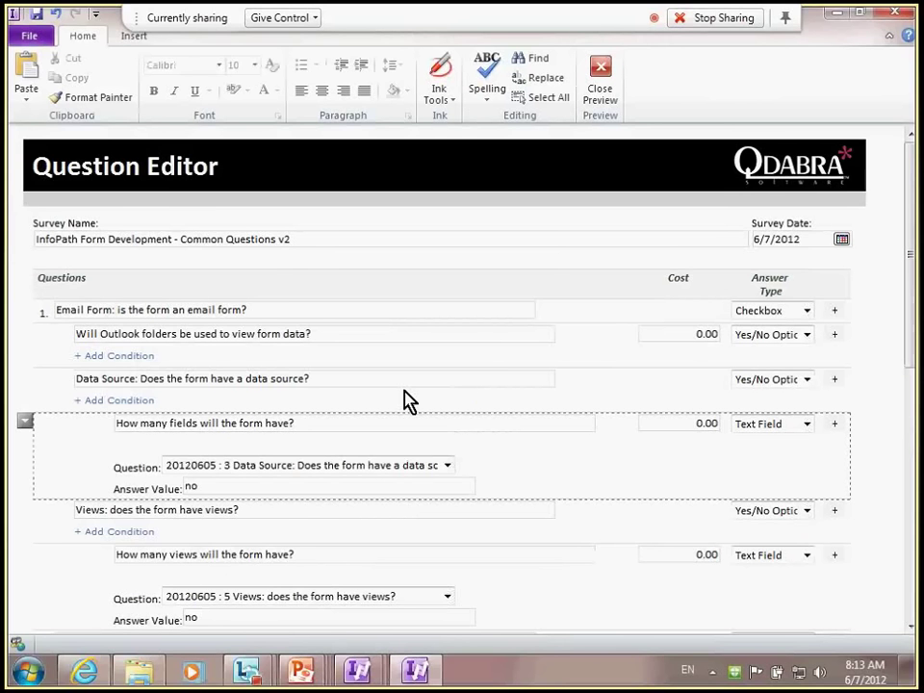
{"action": "left_click", "coordinate": [446, 466]}
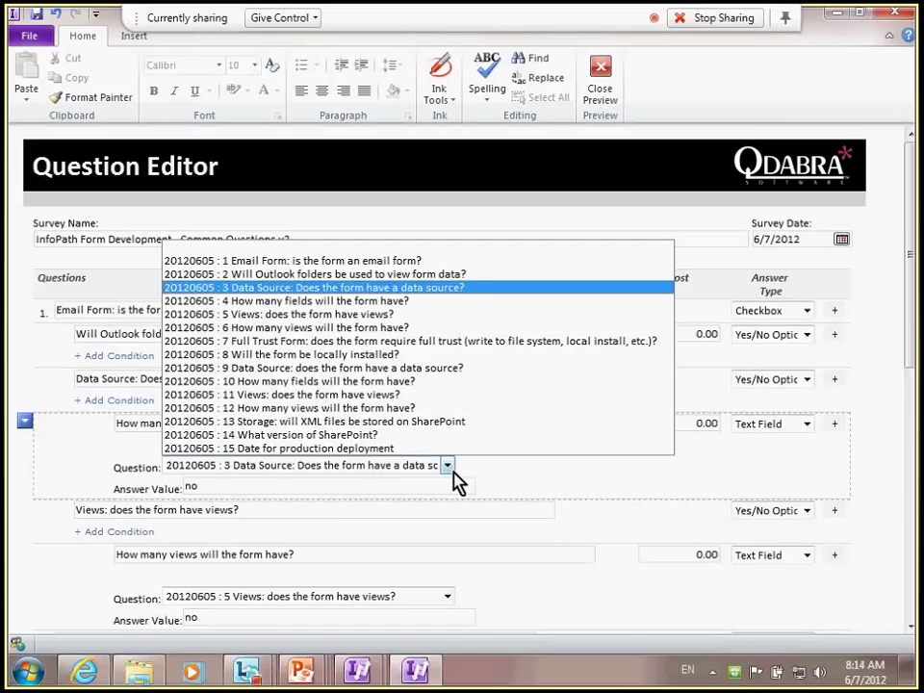
{"action": "left_click", "coordinate": [453, 472]}
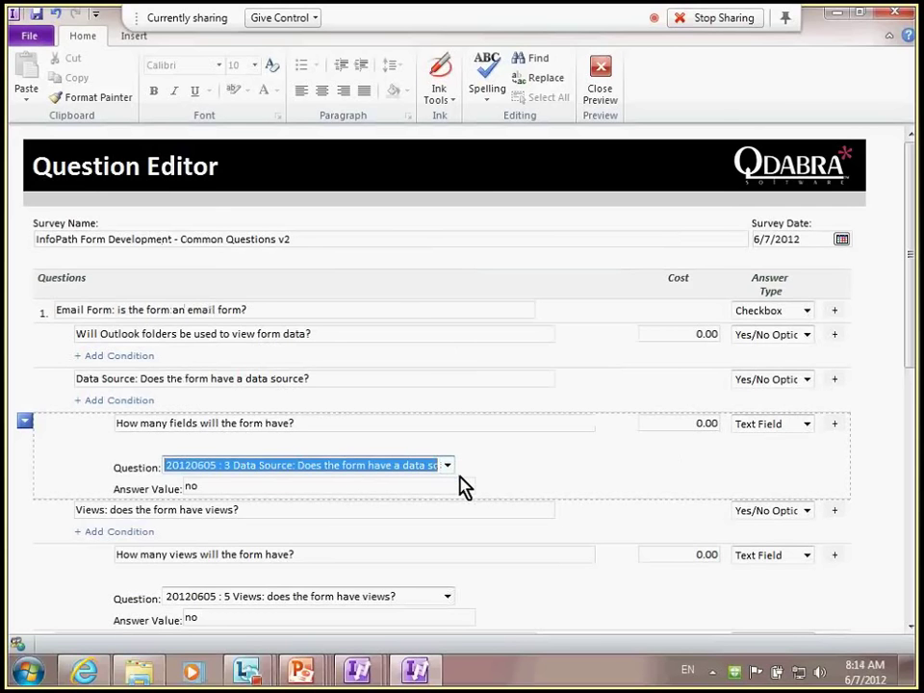
Switch to the PowerPoint slide show and advance to the "Surveys – Best Practices (3/3)" slide
{"action": "key", "text": "alt+Tab"}
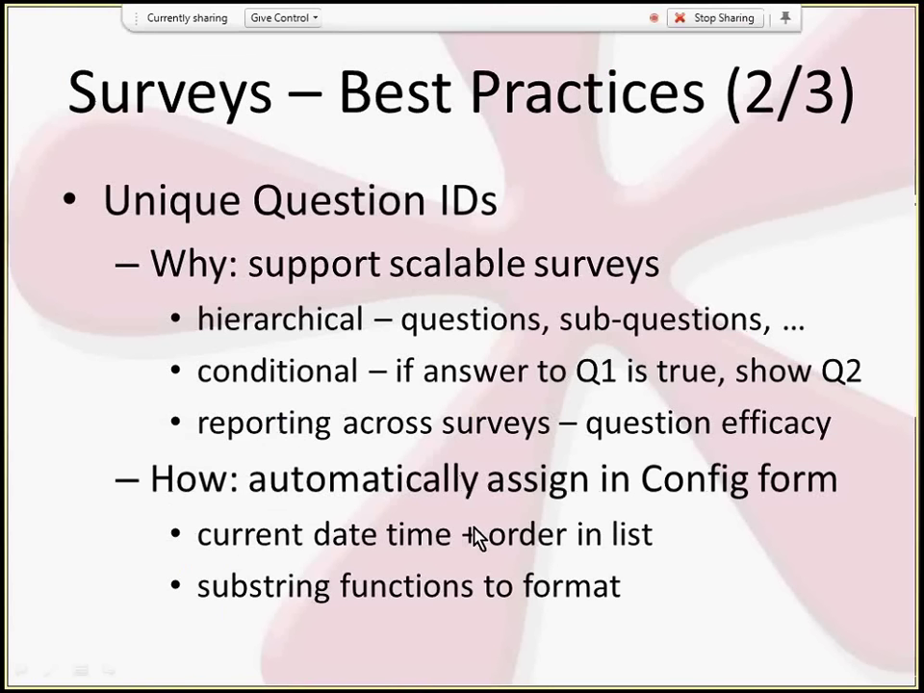
{"action": "key", "text": "Right"}
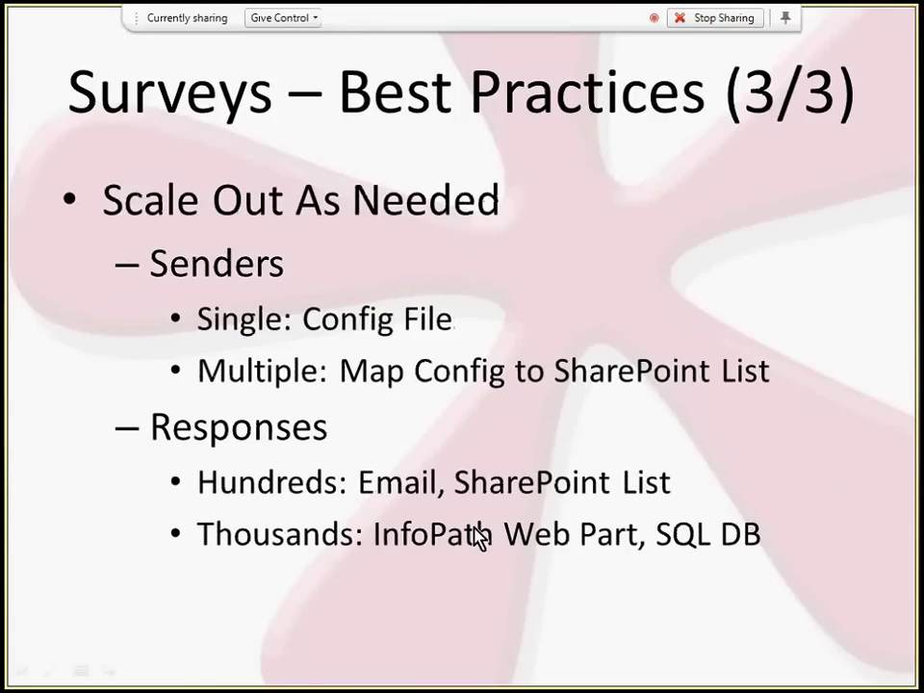
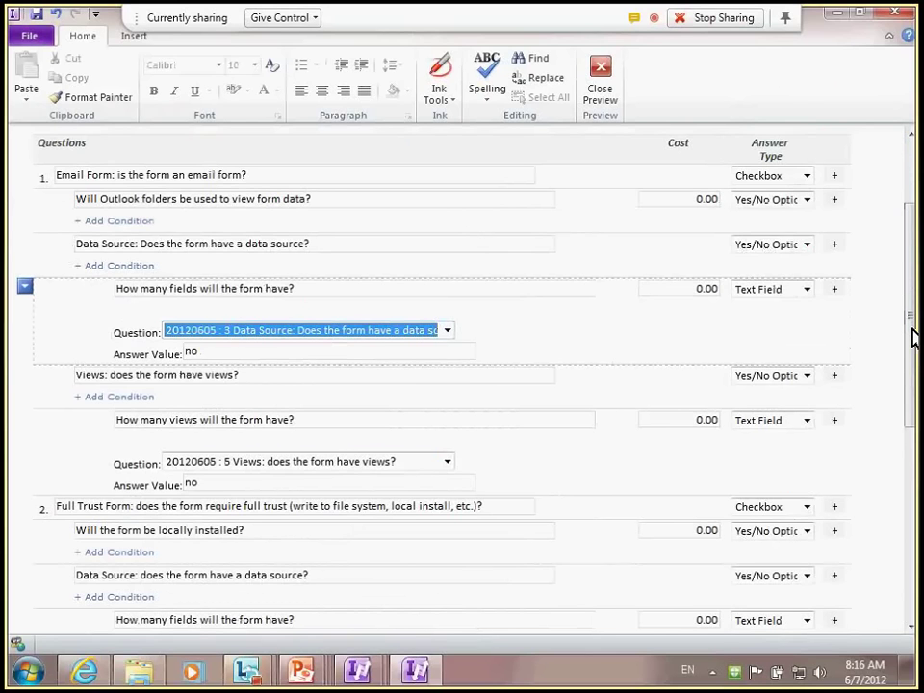
{"action": "key", "text": "alt+Tab"}
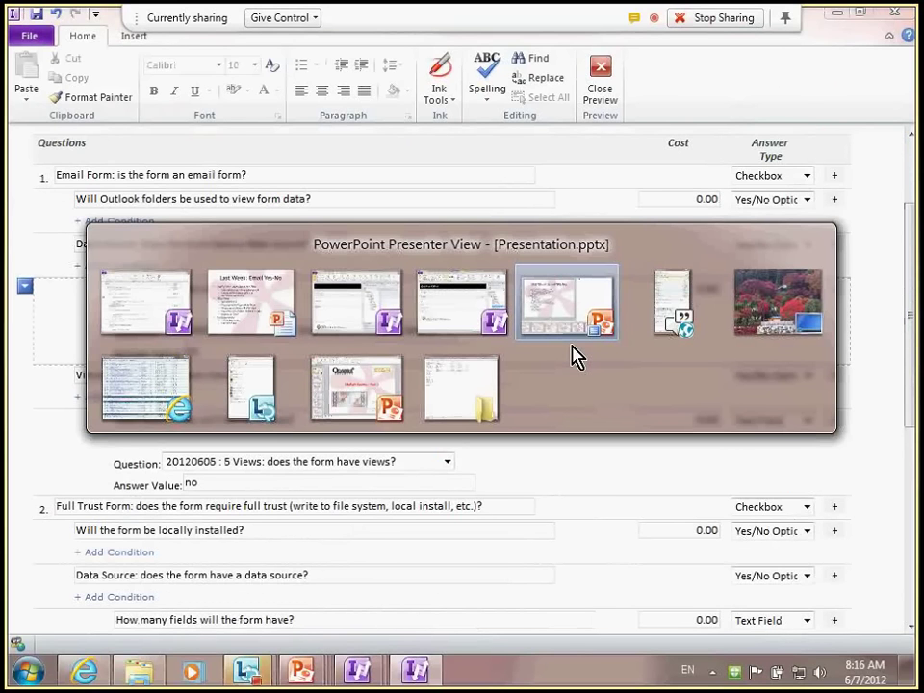
{"action": "key", "text": "alt+Tab"}
{"action": "key", "text": "alt+Tab"}
{"action": "key", "text": "alt+Tab"}
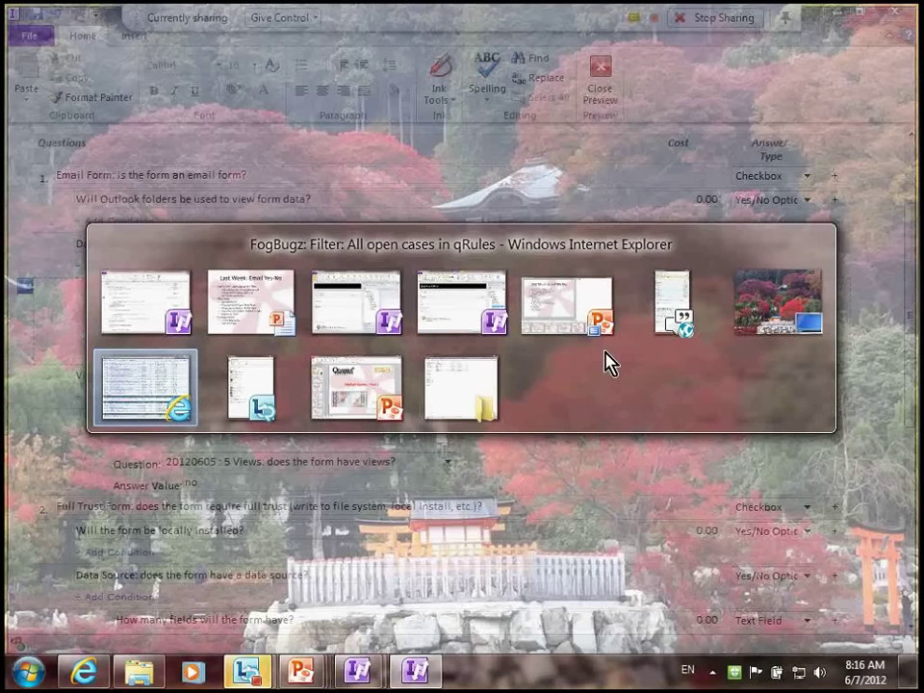
{"action": "key", "text": "Escape"}
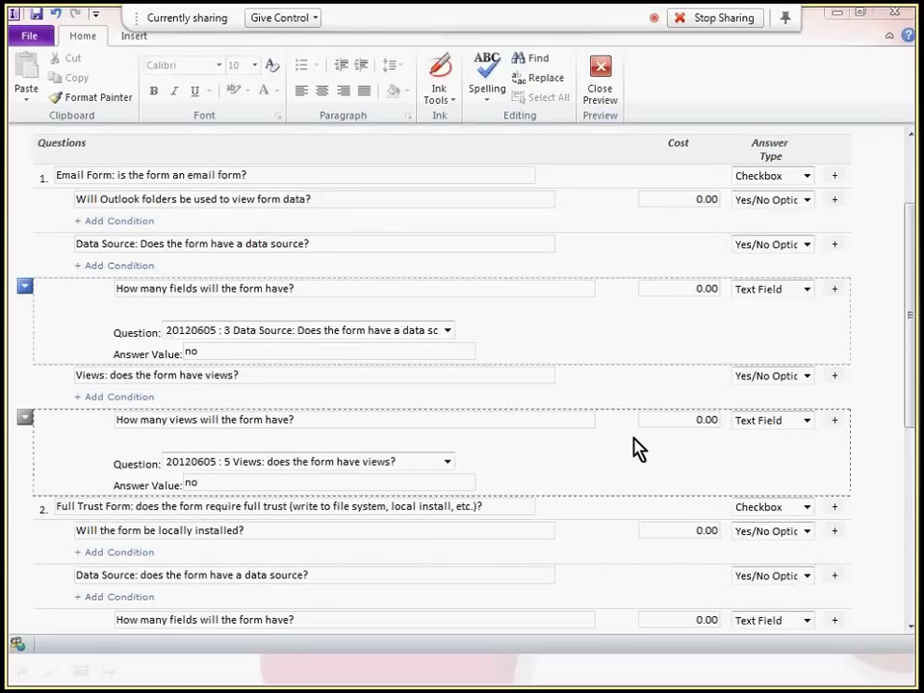
Switch to the InfoPath survey form design and close its Rules pane
{"action": "key", "text": "alt+Tab"}
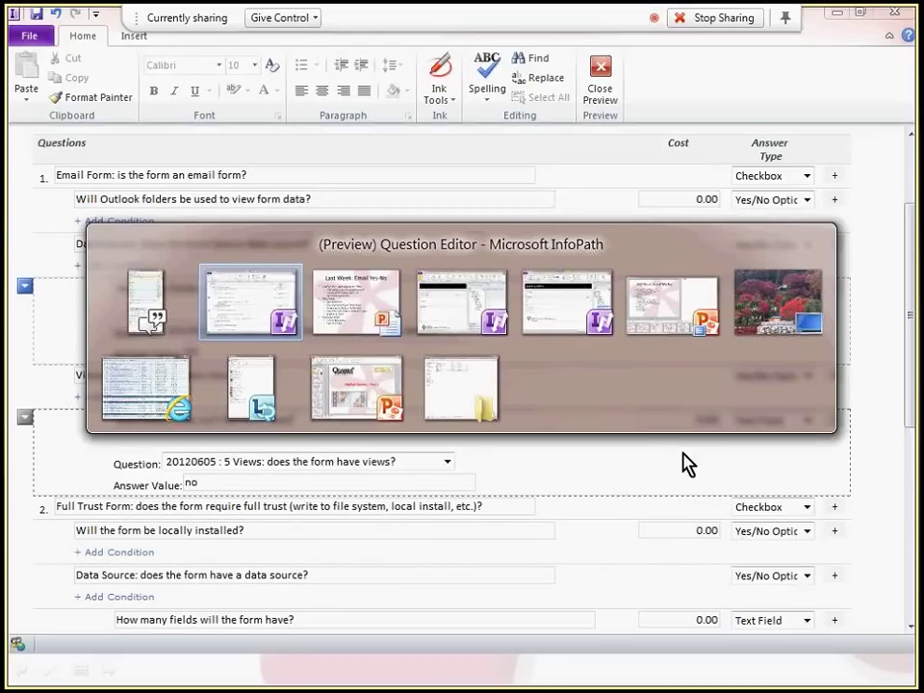
{"action": "key", "text": "alt+Tab"}
{"action": "key", "text": "alt+Tab"}
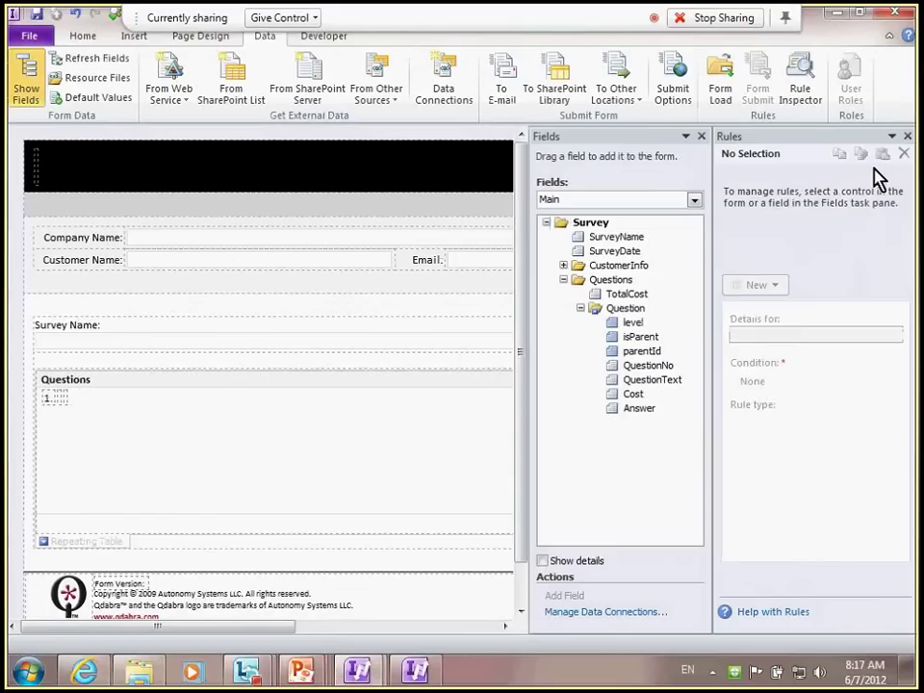
{"action": "left_click", "coordinate": [906, 136]}
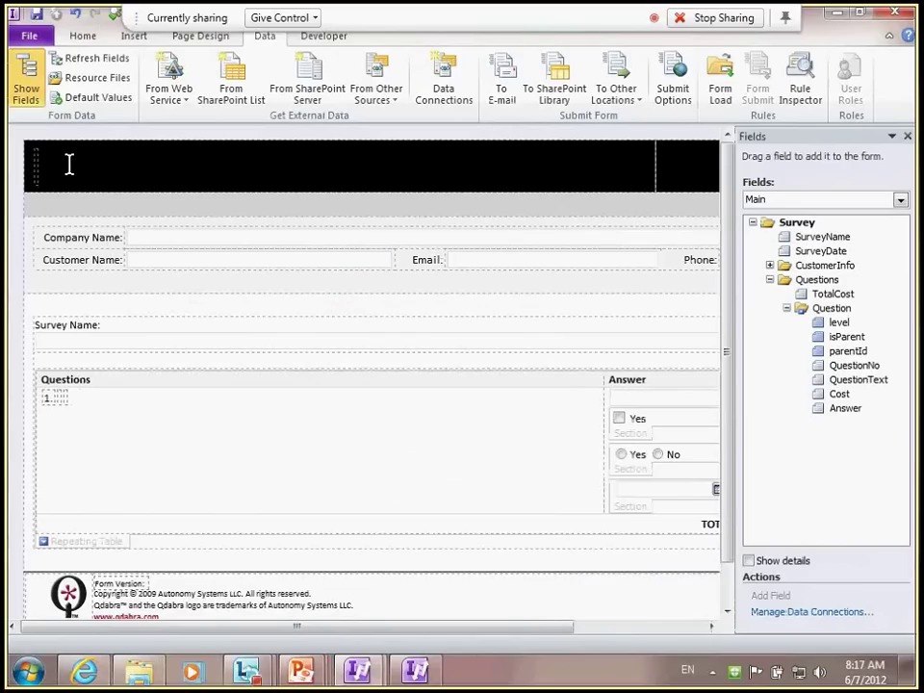
Switch from the survey form design back to the Question Editor preview
{"action": "key", "text": "alt+Tab"}
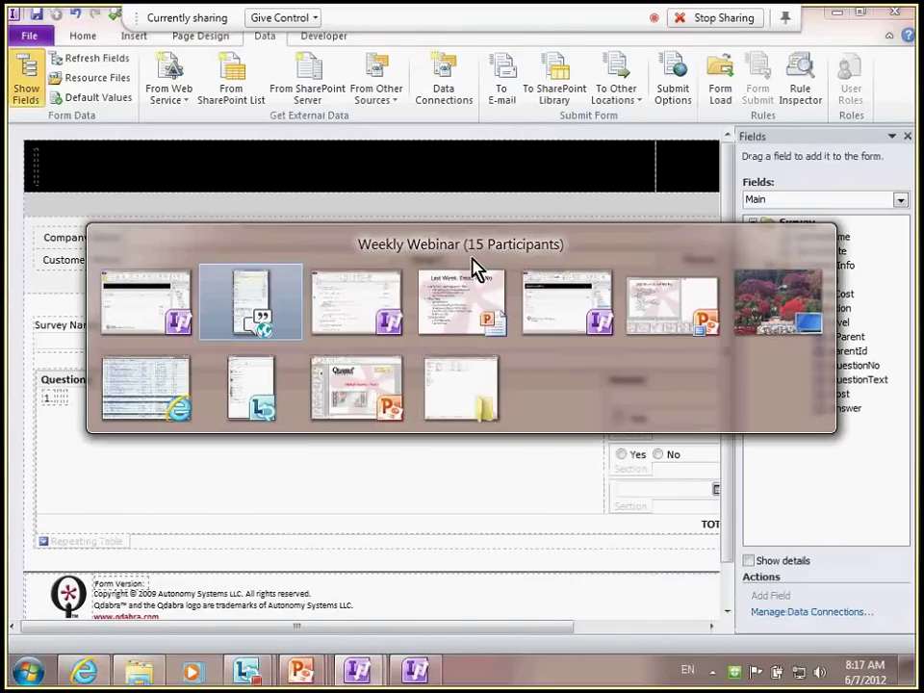
{"action": "key", "text": "alt+Tab"}
{"action": "key", "text": "alt+Tab"}
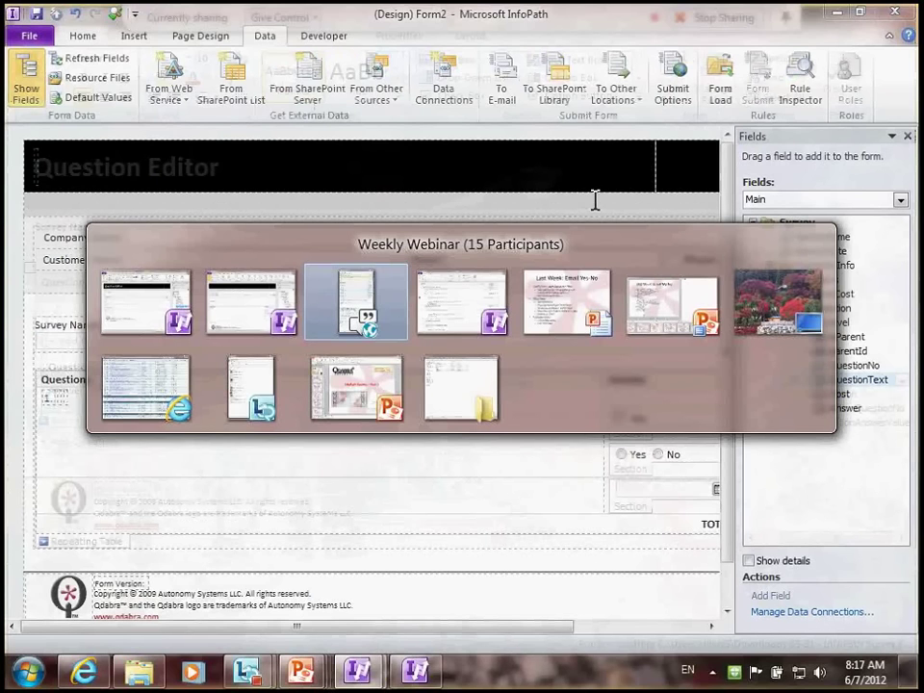
{"action": "key", "text": "alt+Tab"}
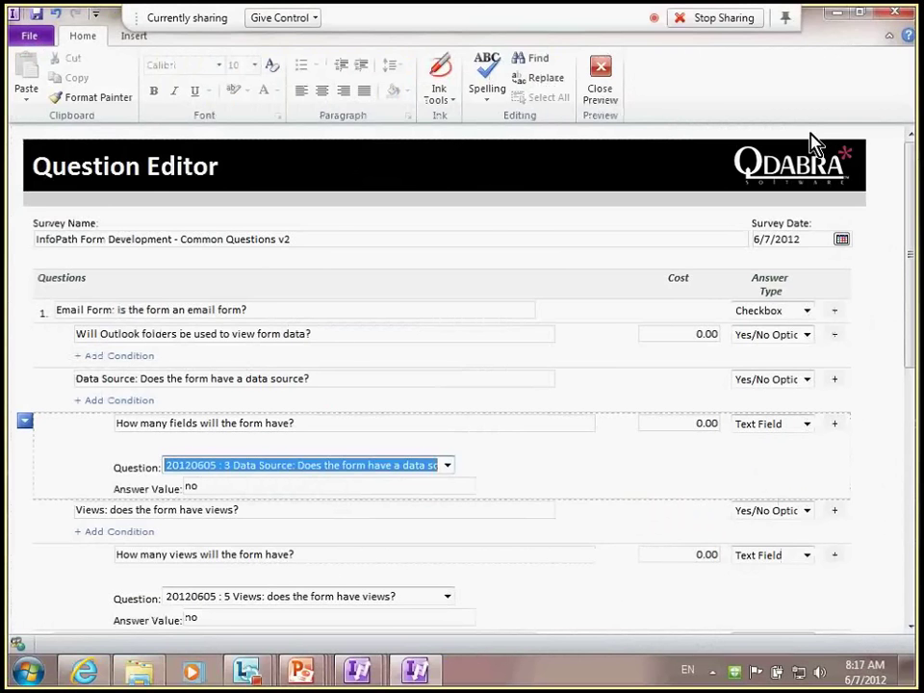
Switch to the survey form design and preview it to examine the survey name in the title banner, closing the preview when done
{"action": "key", "text": "alt+Tab"}
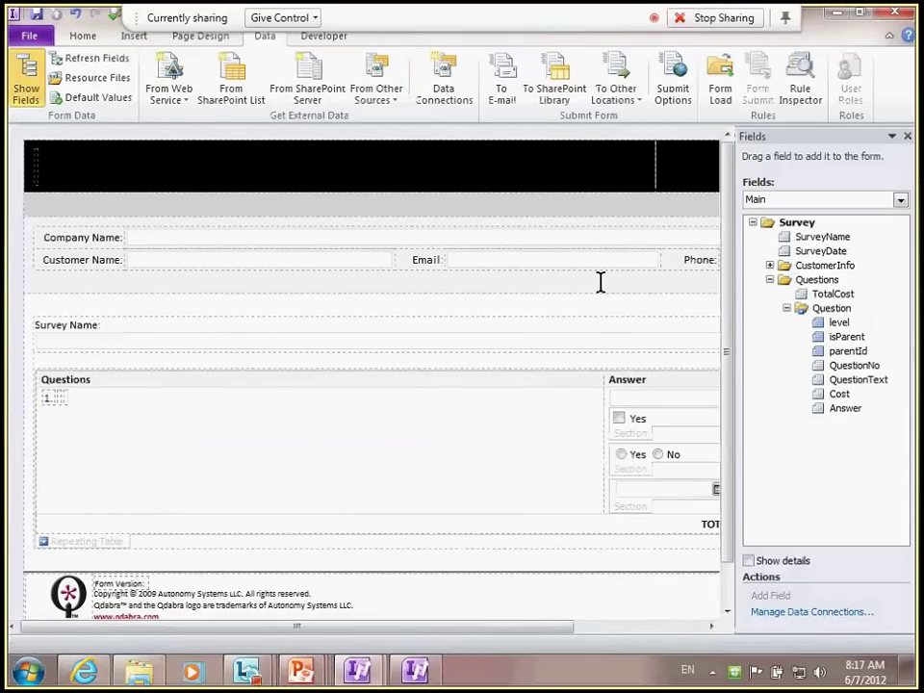
{"action": "left_click", "coordinate": [111, 15]}
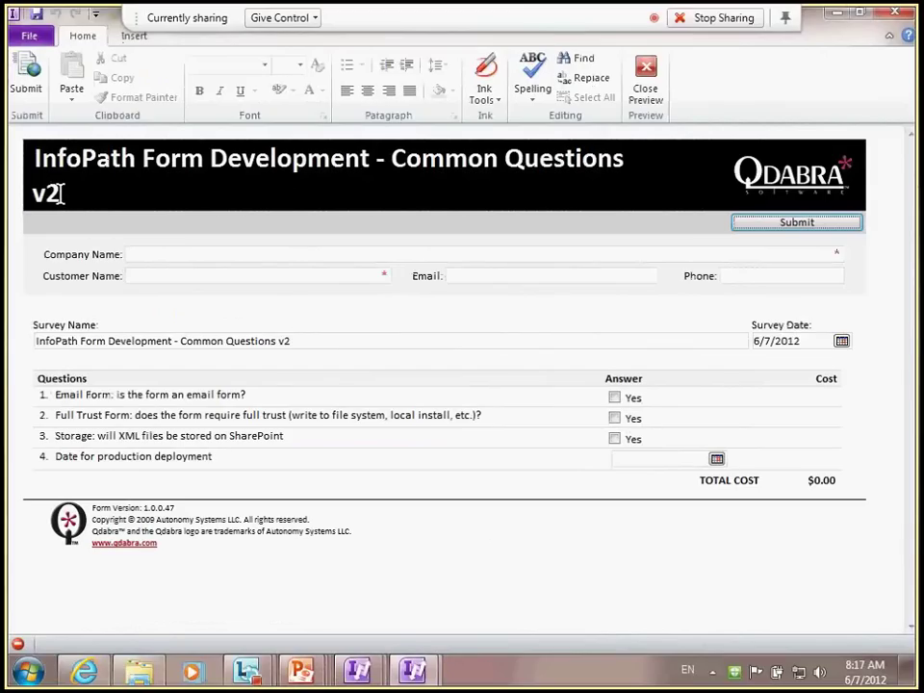
{"action": "left_click_drag", "start_coordinate": [61, 194], "coordinate": [41, 175]}
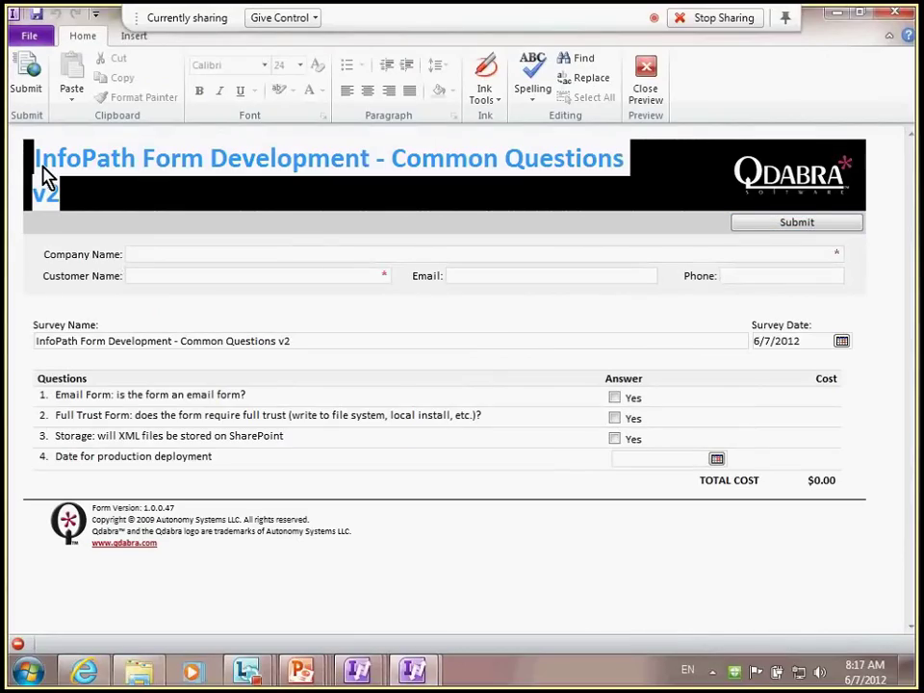
{"action": "left_click", "coordinate": [53, 181]}
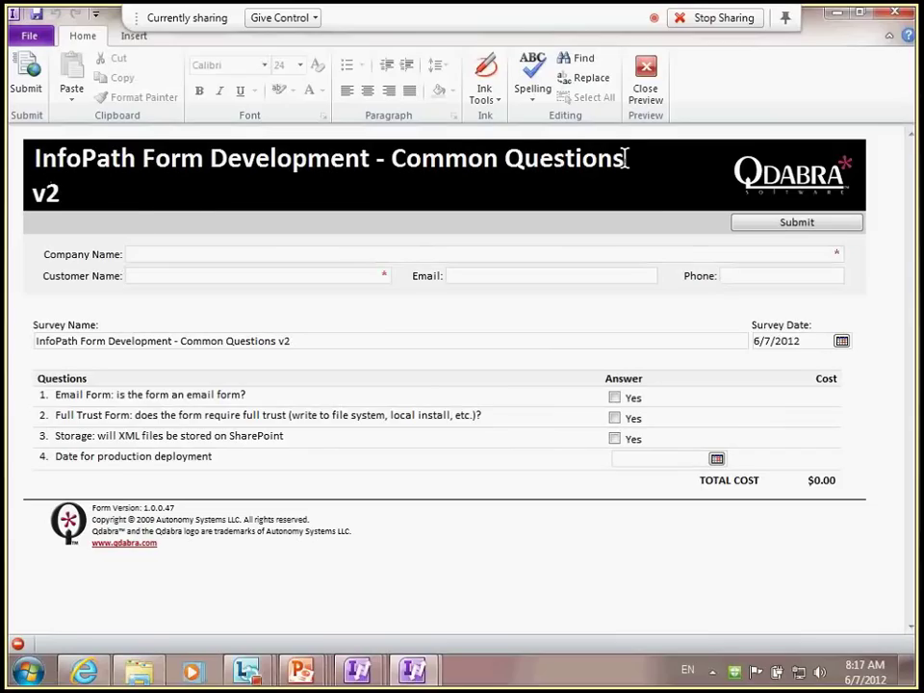
{"action": "left_click", "coordinate": [897, 13]}
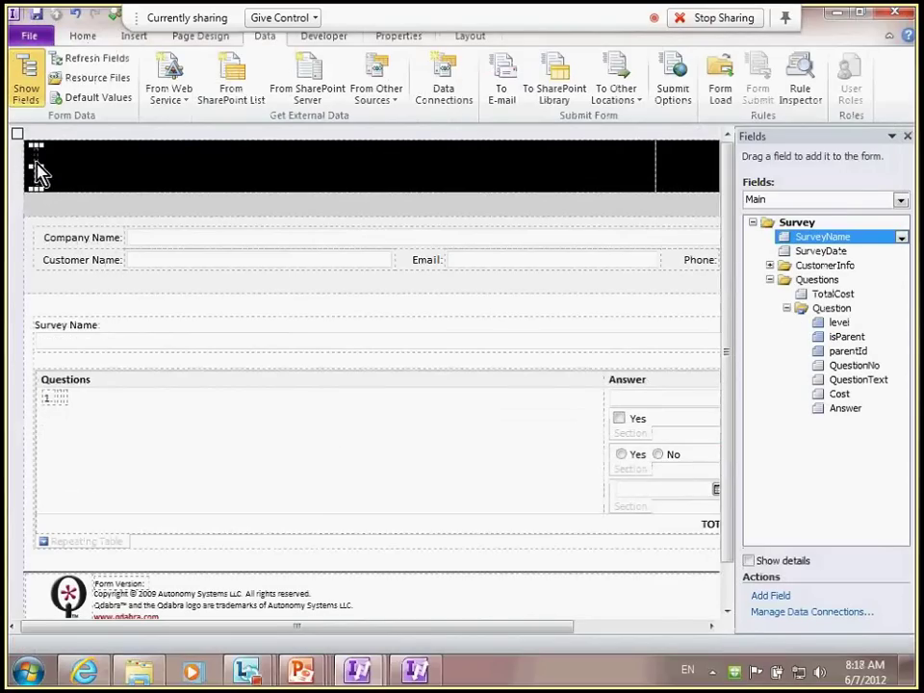
Inspect the title banner's calculated value formula and the Main data source field it references, leaving its properties as they are
{"action": "right_click", "coordinate": [36, 168]}
{"action": "left_click", "coordinate": [126, 362]}
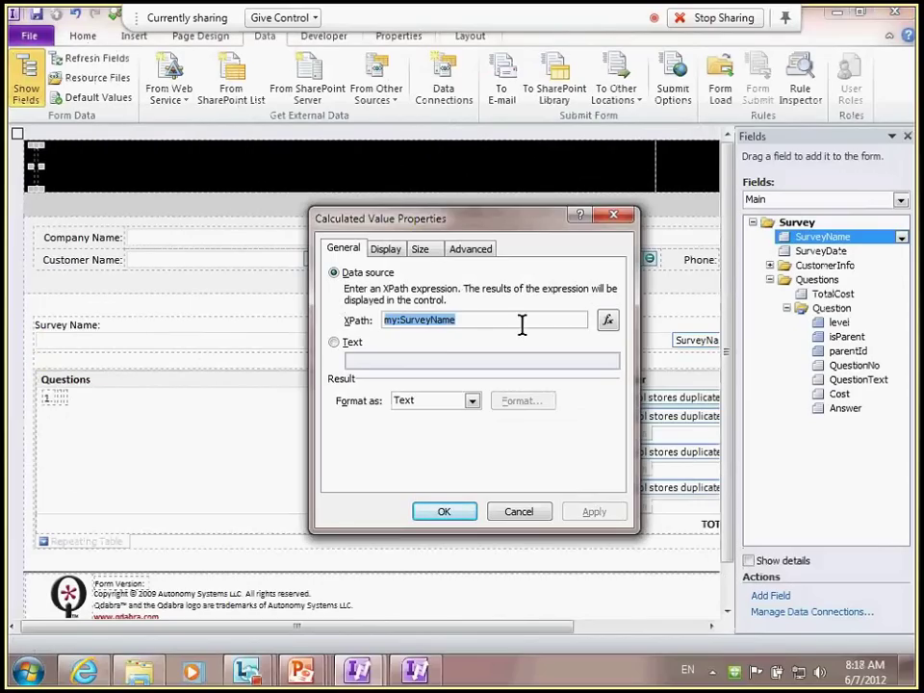
{"action": "left_click", "coordinate": [607, 320]}
{"action": "double_click", "coordinate": [206, 304]}
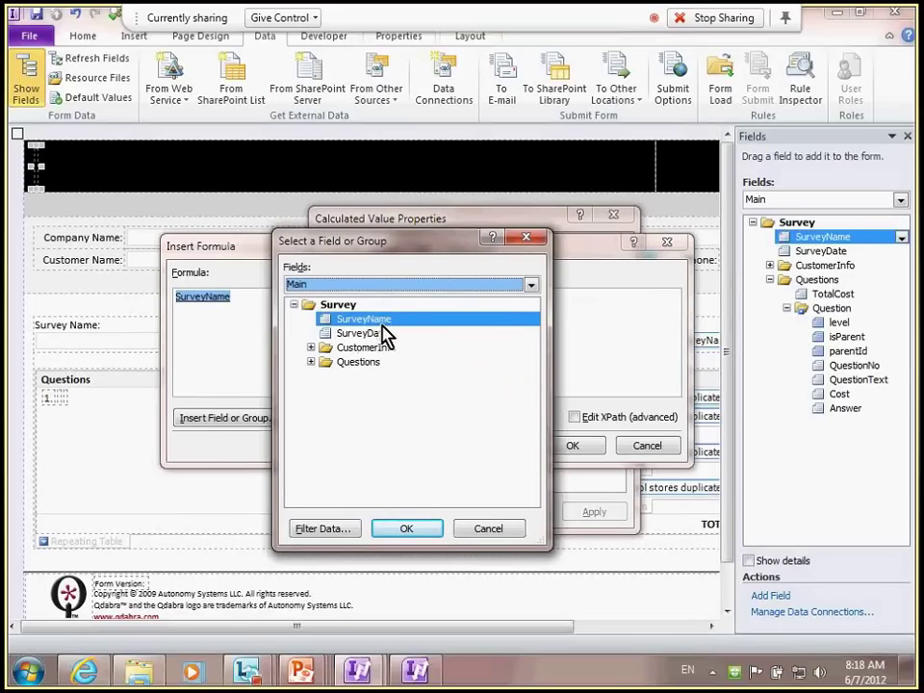
{"action": "key", "text": "Return"}
{"action": "key", "text": "Return"}
{"action": "key", "text": "Return"}
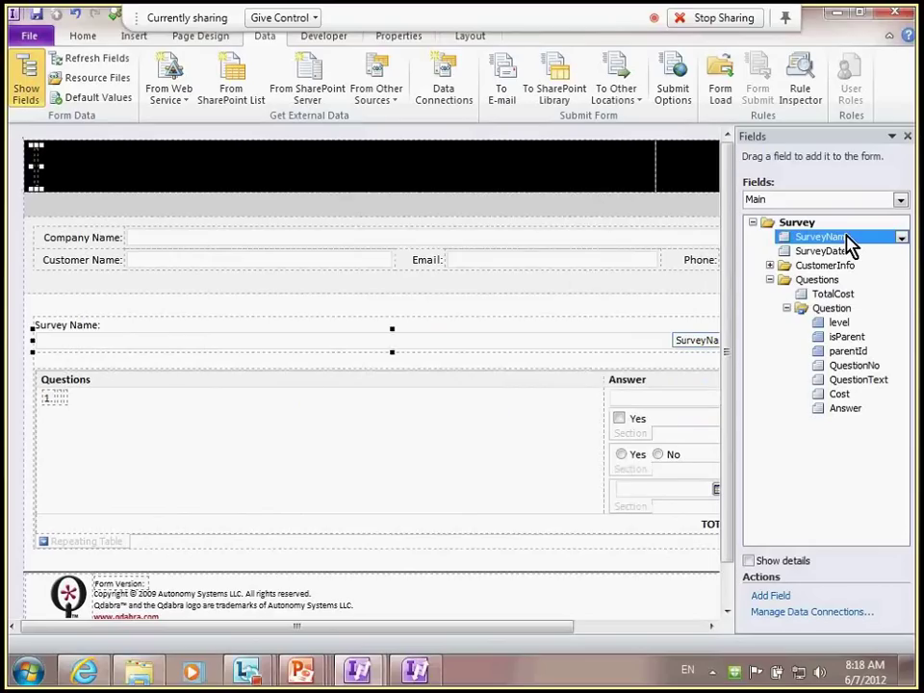
Inspect the SurveyName field's default value formula and the Questions secondary data source field it references, leaving its properties as they are
{"action": "left_click", "coordinate": [603, 435]}
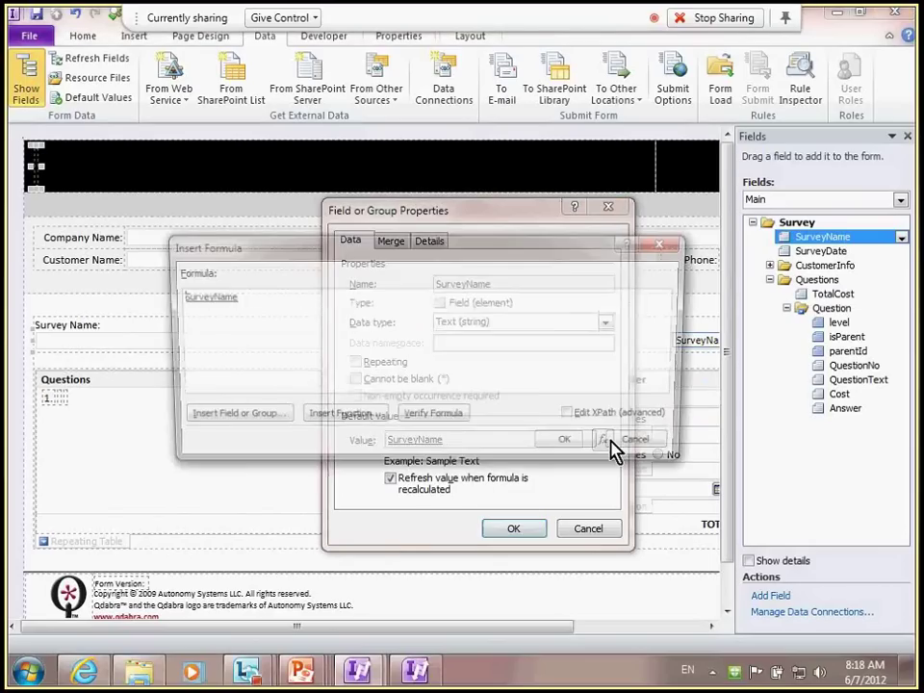
{"action": "left_click", "coordinate": [210, 299]}
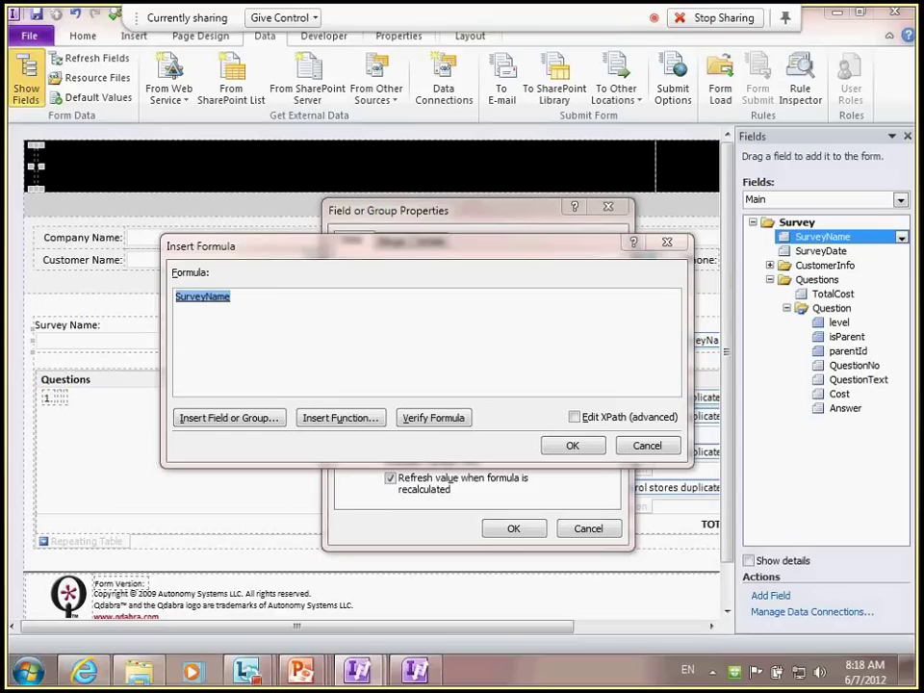
{"action": "double_click", "coordinate": [202, 296]}
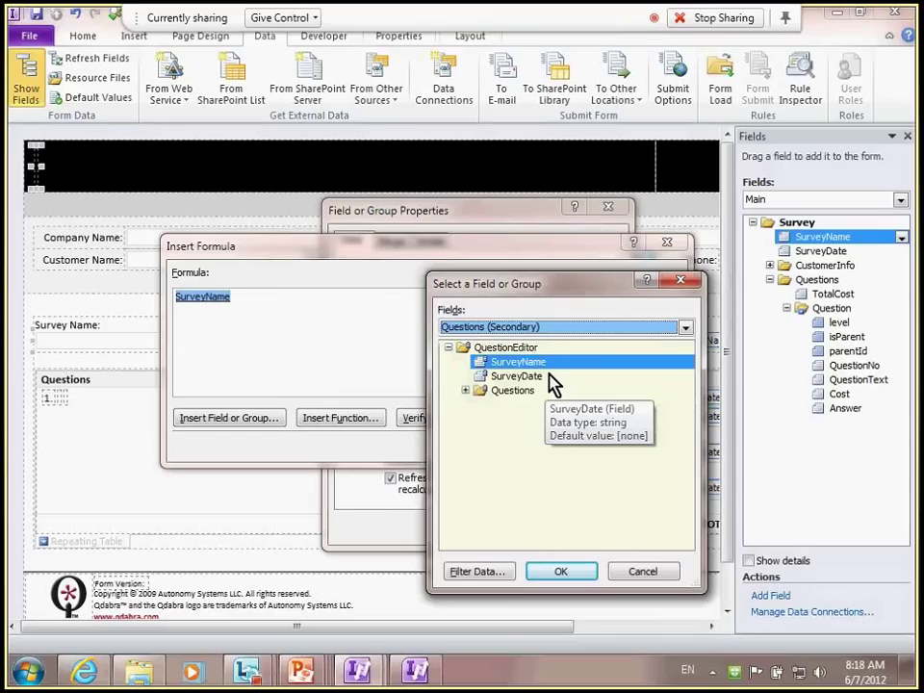
{"action": "double_click", "coordinate": [541, 362]}
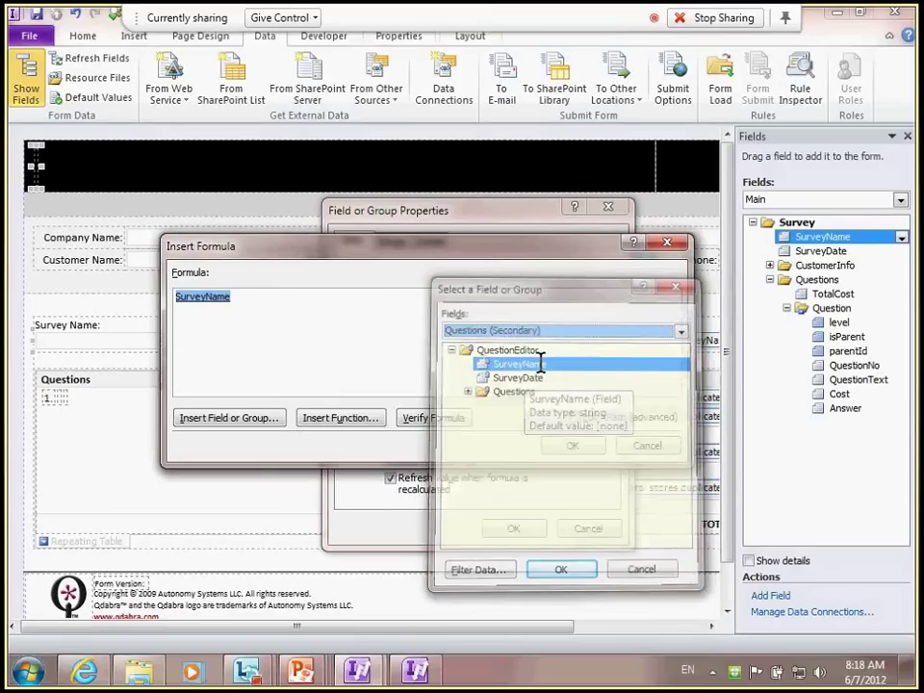
{"action": "key", "text": "Return"}
{"action": "key", "text": "Return"}
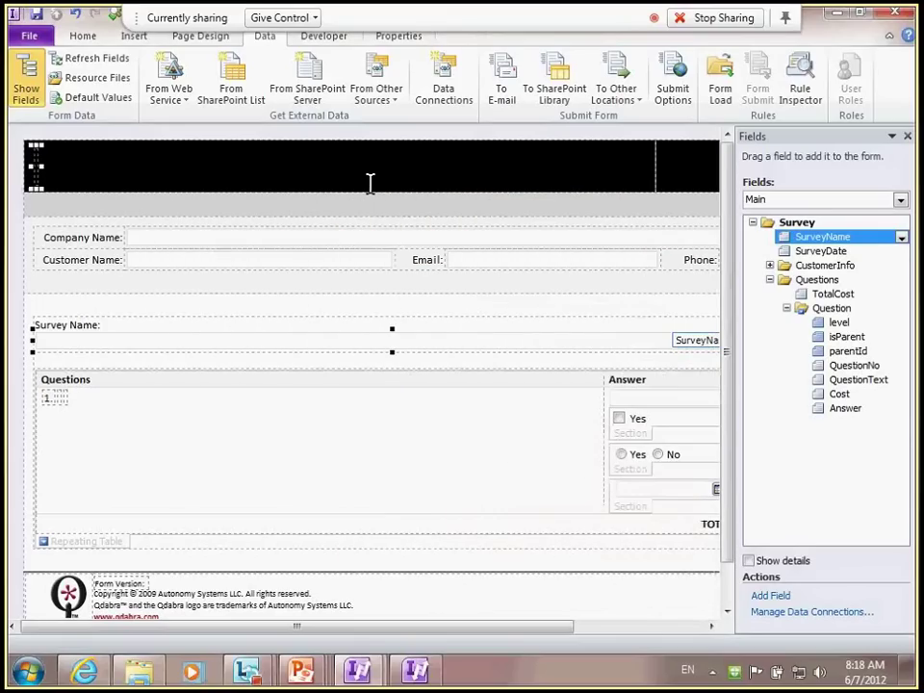
Examine the text, checkbox, Yes/No and date picker controls in the Answer column of the questions table
{"action": "left_click_drag", "start_coordinate": [335, 628], "coordinate": [465, 637]}
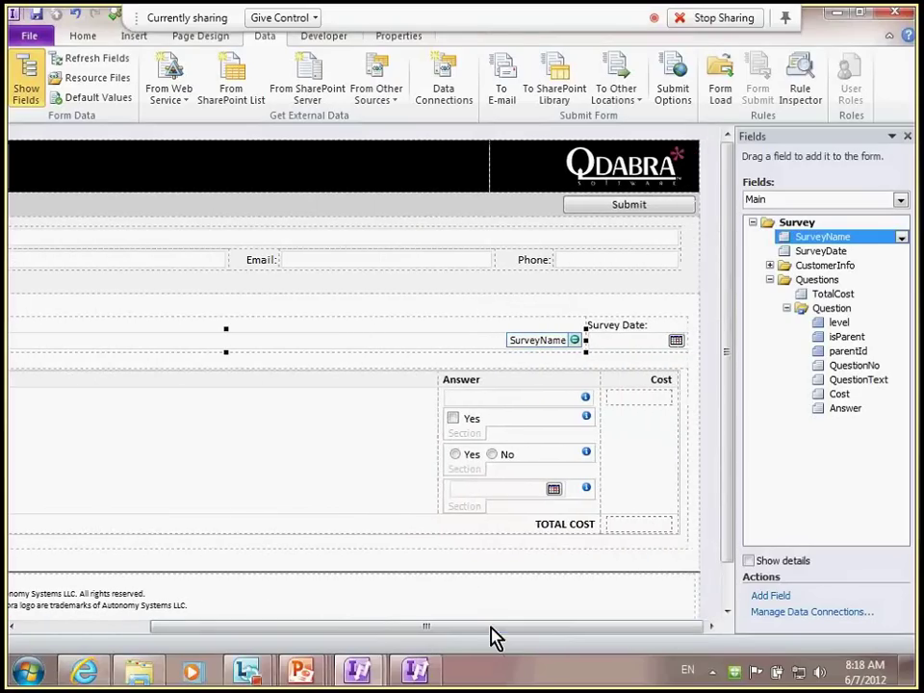
{"action": "left_click", "coordinate": [473, 467]}
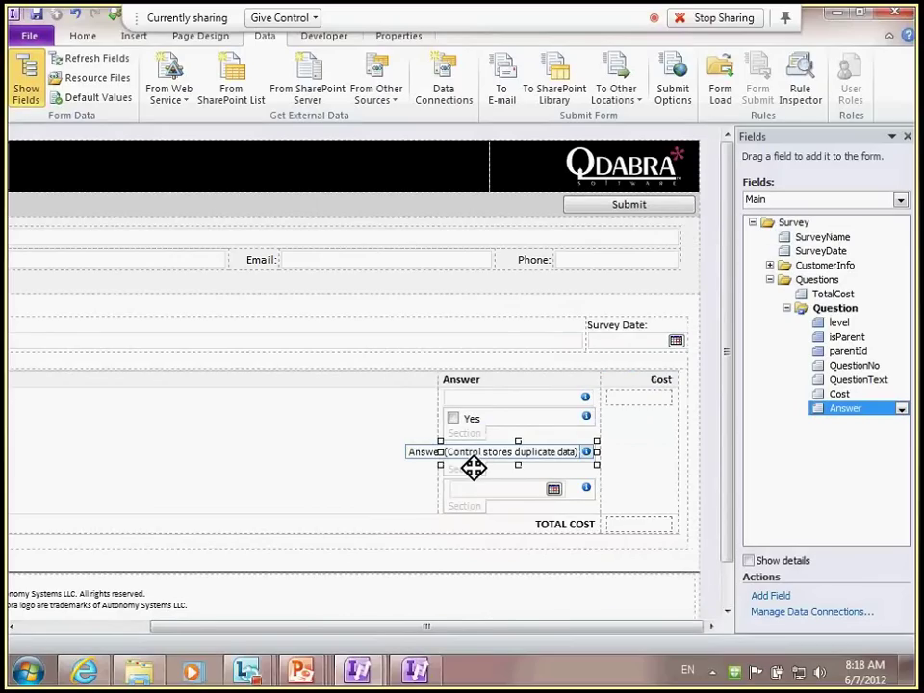
{"action": "left_click", "coordinate": [357, 454]}
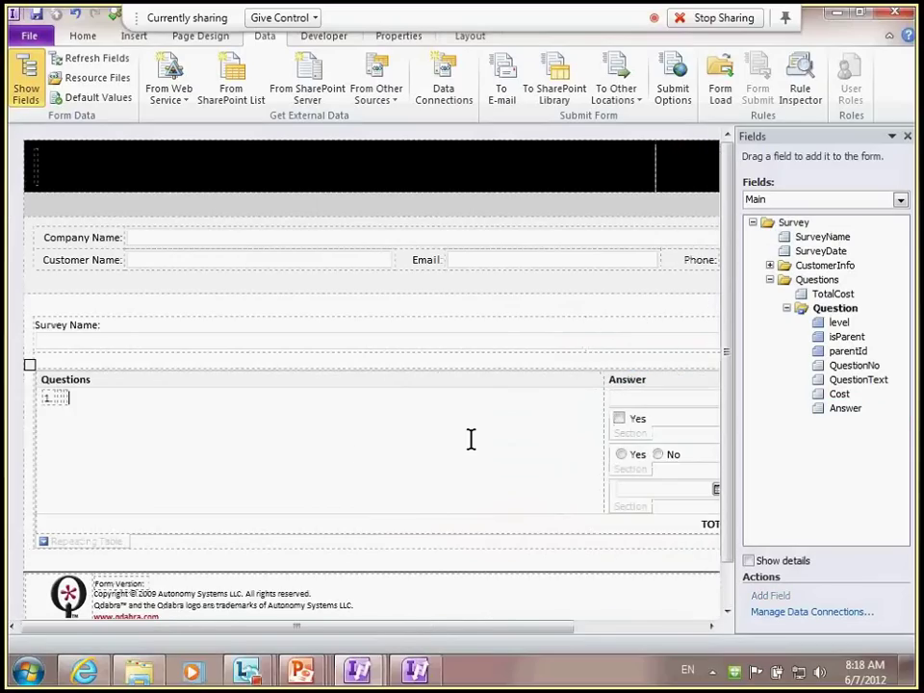
{"action": "left_click_drag", "start_coordinate": [388, 631], "coordinate": [532, 631]}
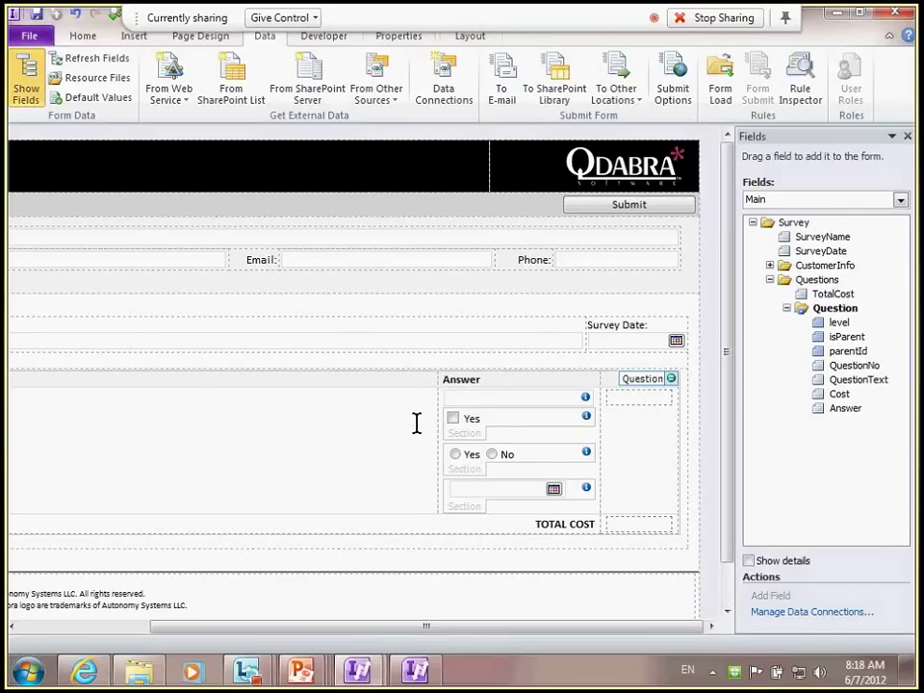
{"action": "left_click", "coordinate": [501, 405]}
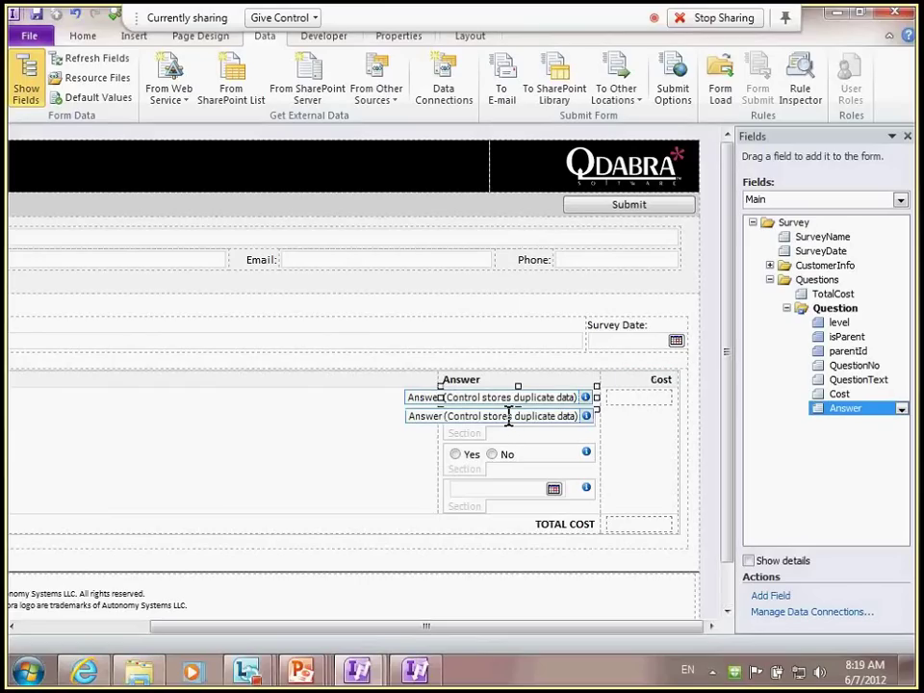
{"action": "left_click_drag", "start_coordinate": [508, 415], "coordinate": [472, 503]}
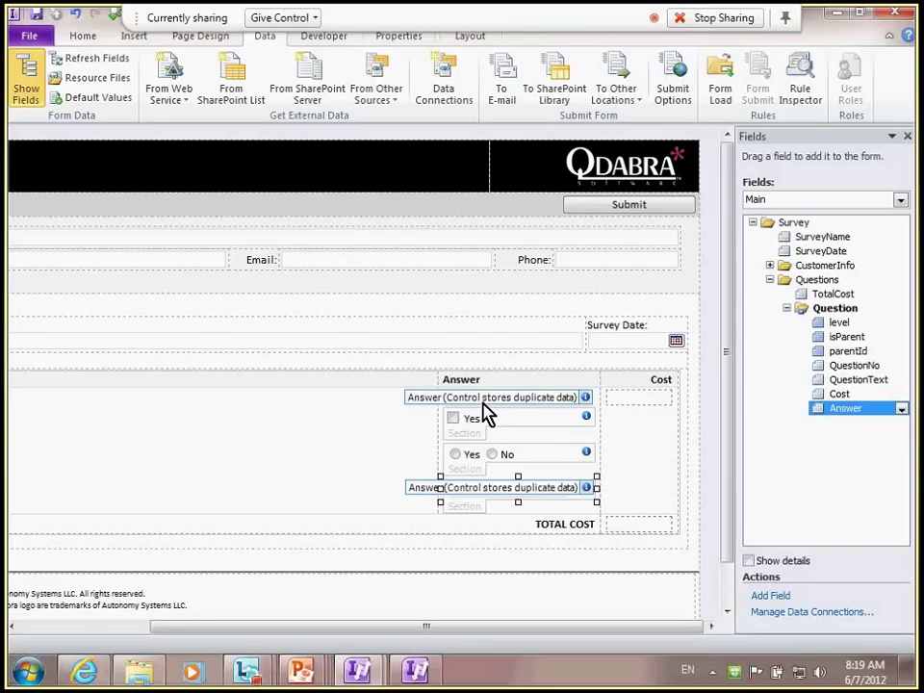
{"action": "left_click", "coordinate": [486, 412]}
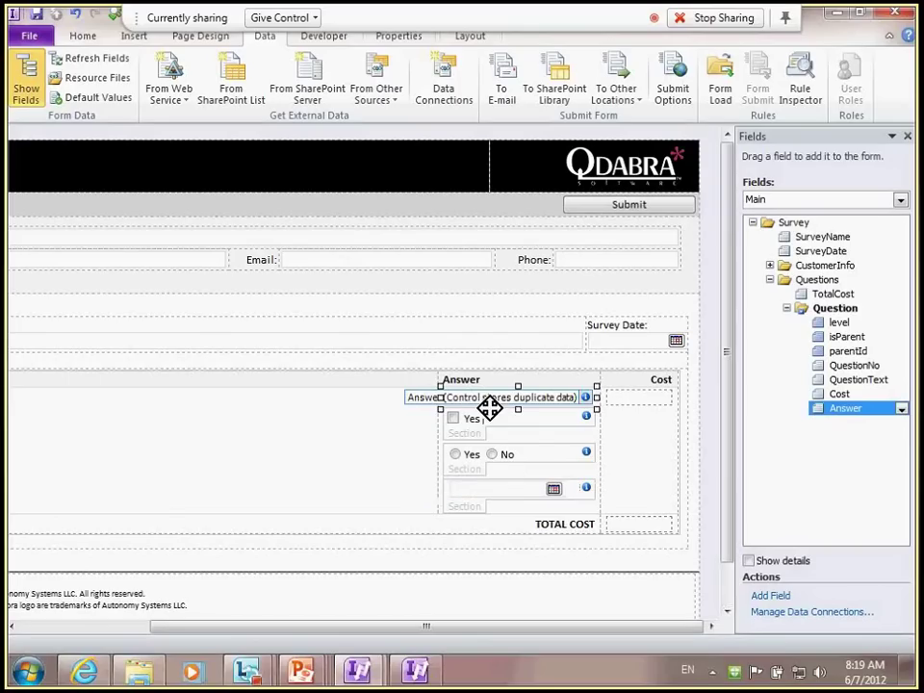
{"action": "left_click", "coordinate": [484, 444]}
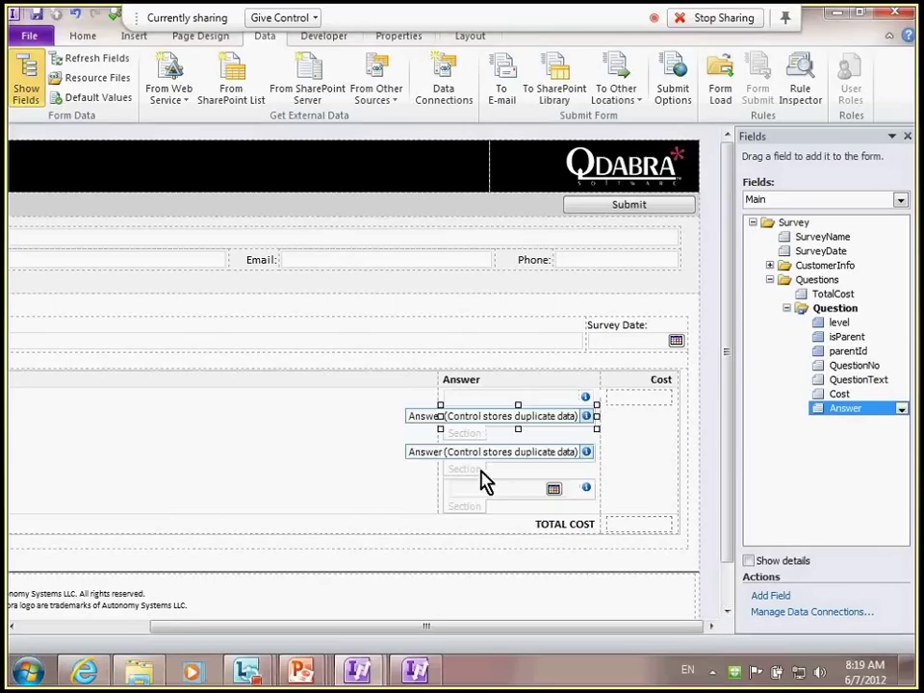
{"action": "left_click", "coordinate": [484, 489]}
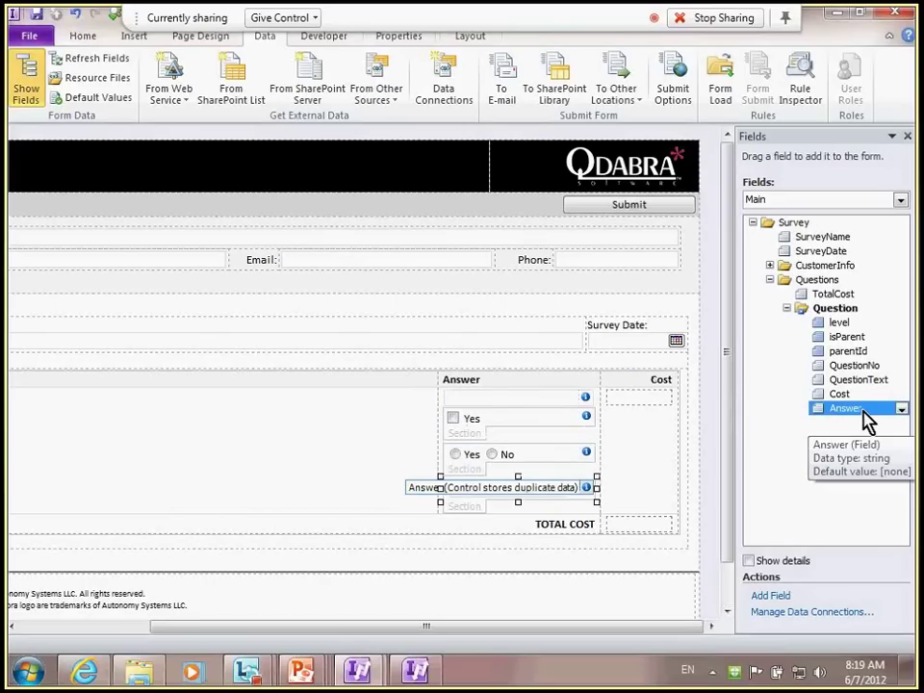
Compare the Answer field in the data source with the text box and date picker section of the Answer column
{"action": "left_click_drag", "start_coordinate": [632, 407], "coordinate": [595, 412]}
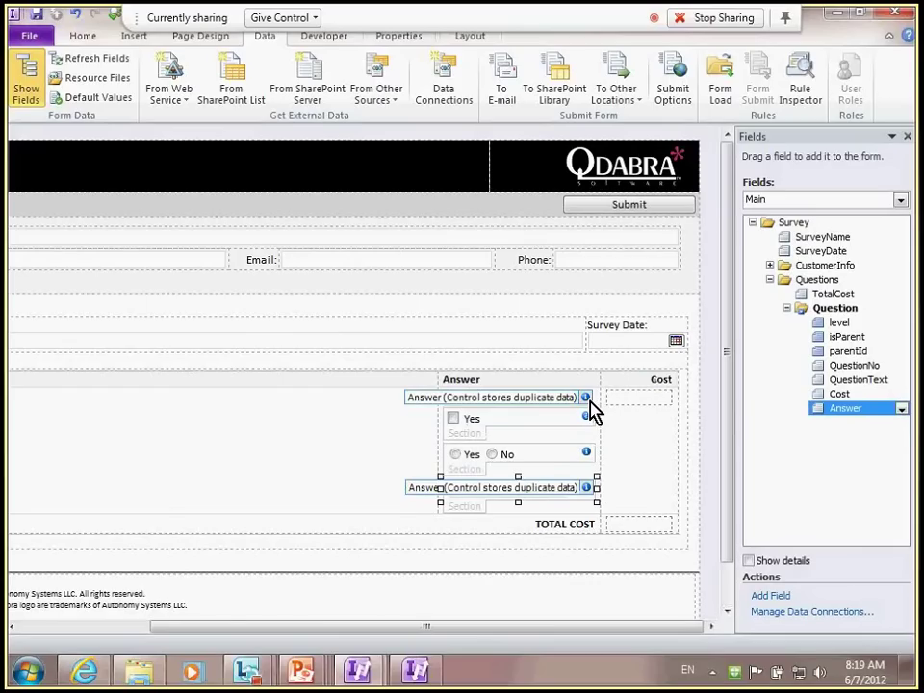
{"action": "key", "text": "ctrl+z"}
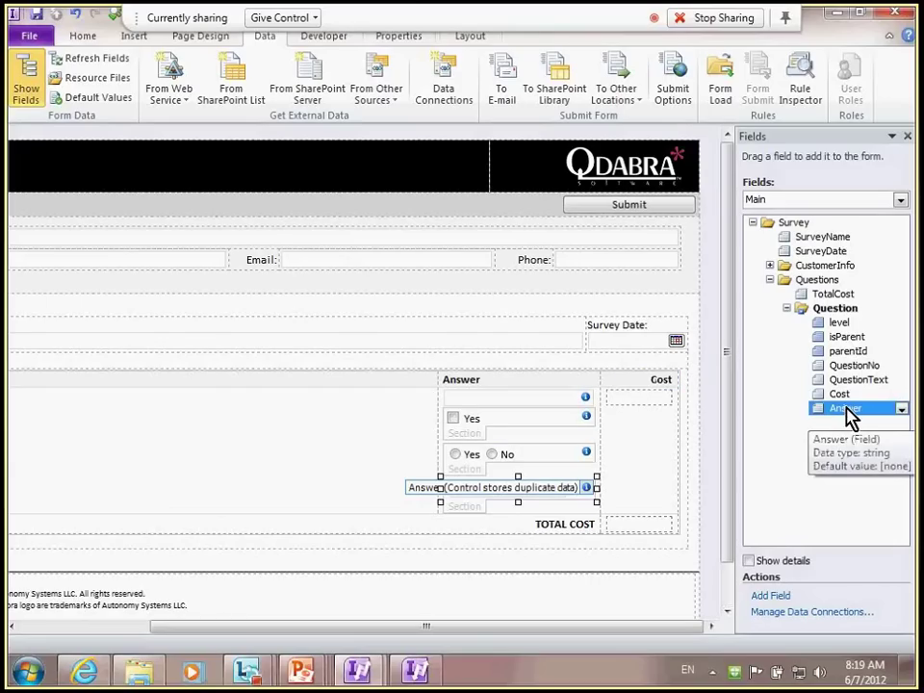
{"action": "left_click_drag", "start_coordinate": [846, 414], "coordinate": [447, 404]}
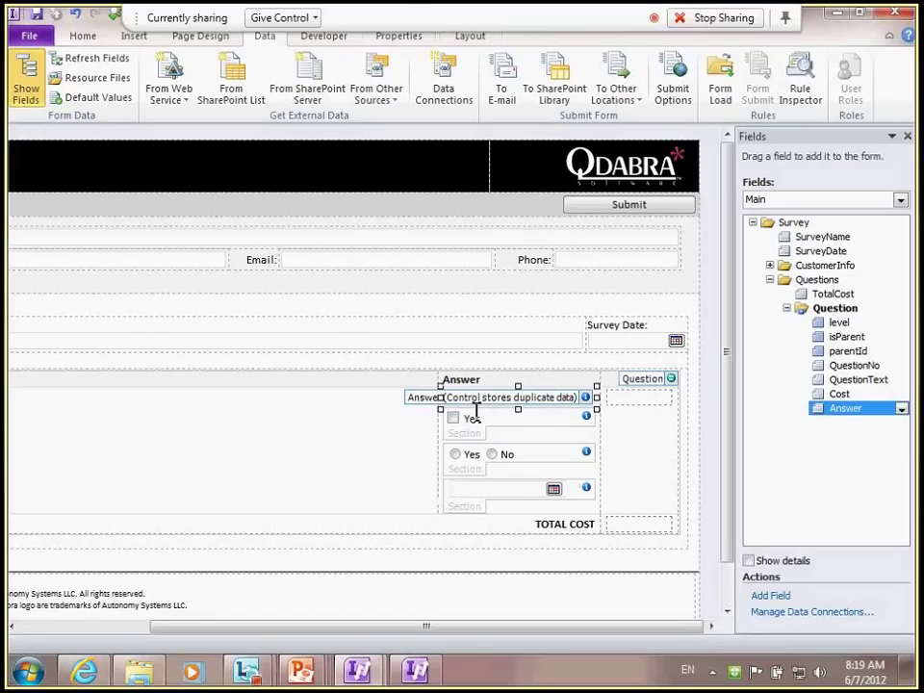
{"action": "left_click_drag", "start_coordinate": [475, 412], "coordinate": [474, 520]}
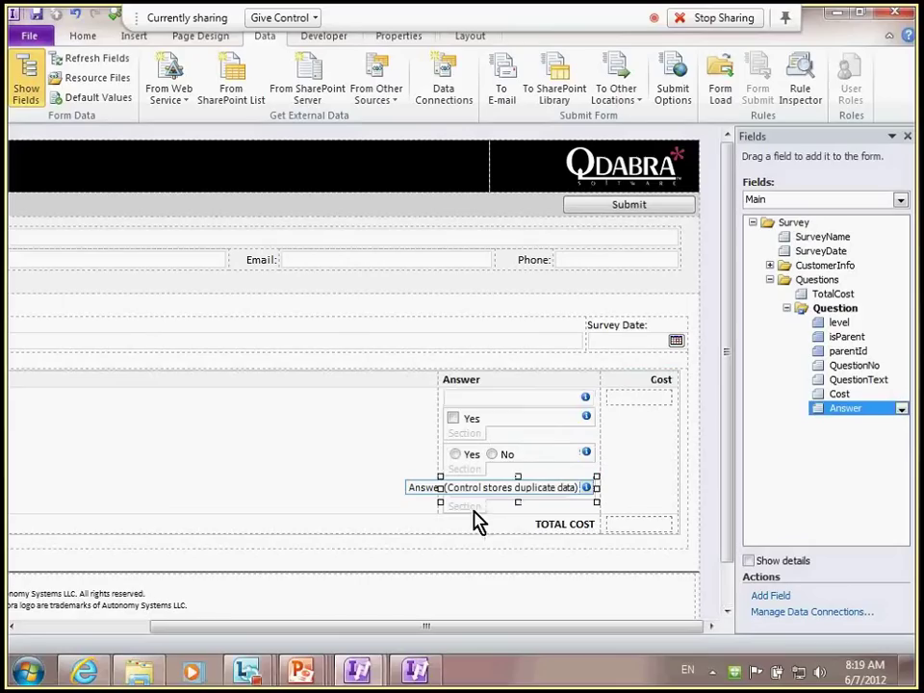
{"action": "left_click_drag", "start_coordinate": [505, 404], "coordinate": [520, 466]}
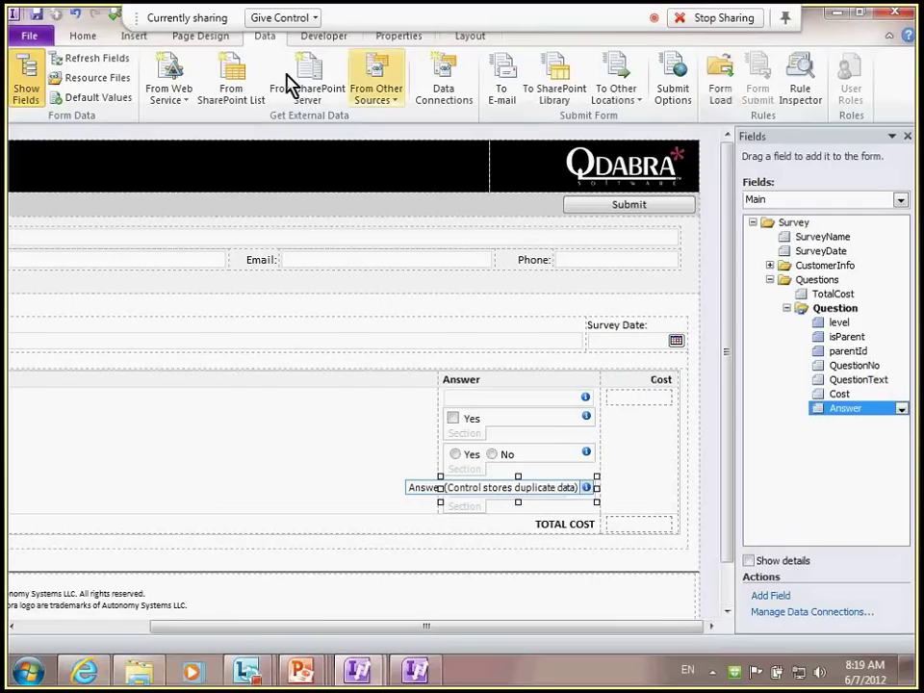
Open the condition of the date picker section's Hide rule and examine its AnswerDataType != "Date Picker" comparison
{"action": "left_click", "coordinate": [81, 38]}
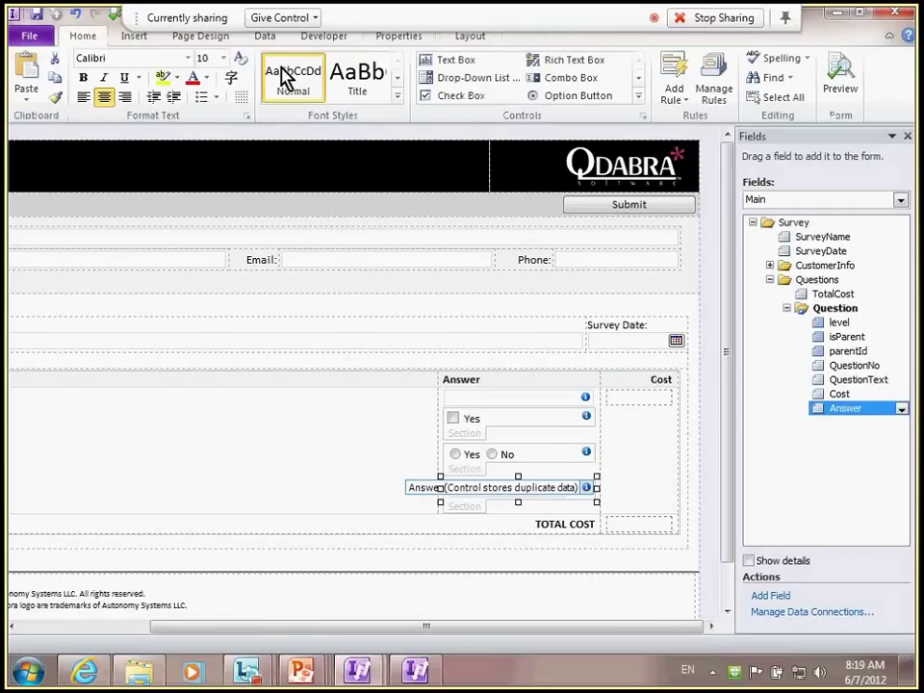
{"action": "left_click", "coordinate": [704, 93]}
{"action": "left_click_drag", "start_coordinate": [367, 629], "coordinate": [475, 553]}
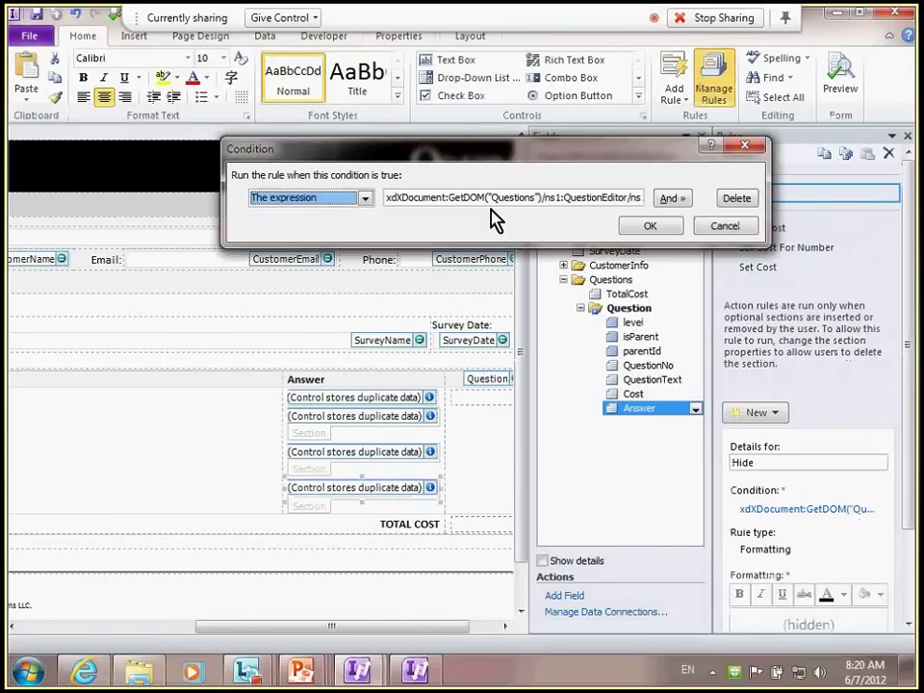
{"action": "left_click_drag", "start_coordinate": [493, 198], "coordinate": [637, 213]}
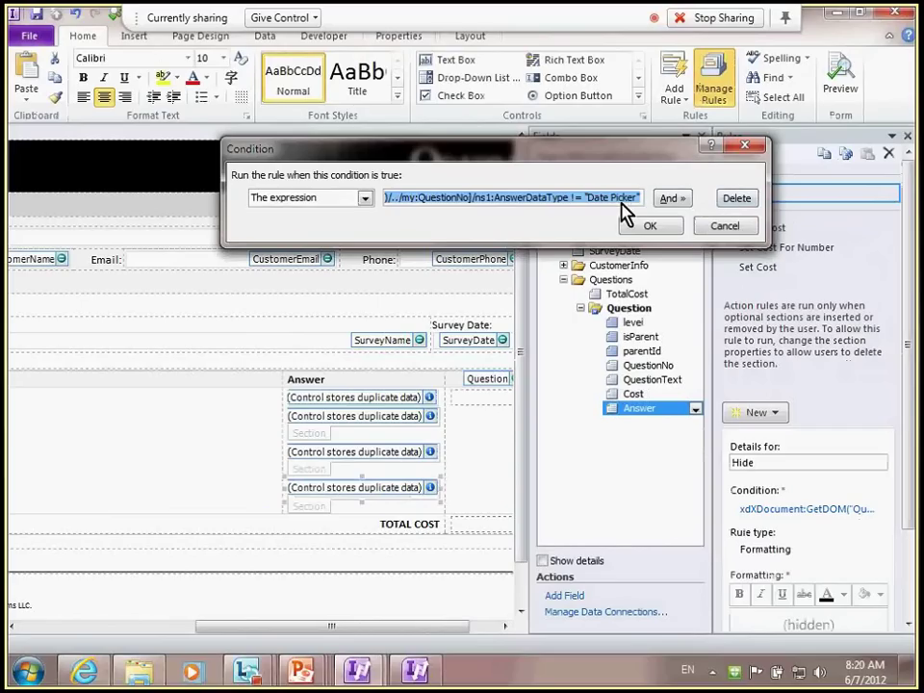
{"action": "left_click", "coordinate": [594, 199]}
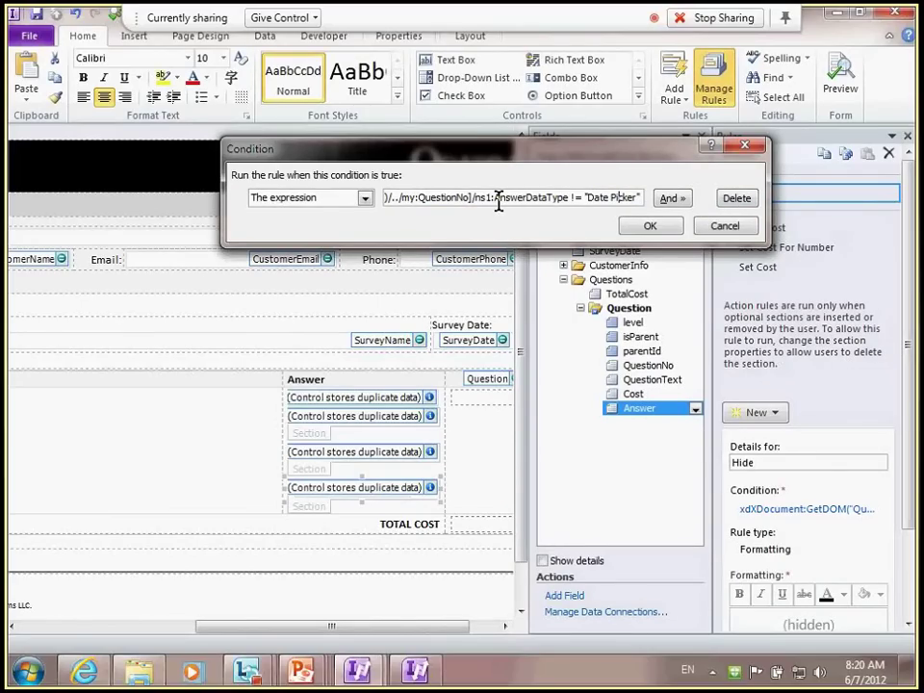
{"action": "left_click_drag", "start_coordinate": [496, 199], "coordinate": [641, 199]}
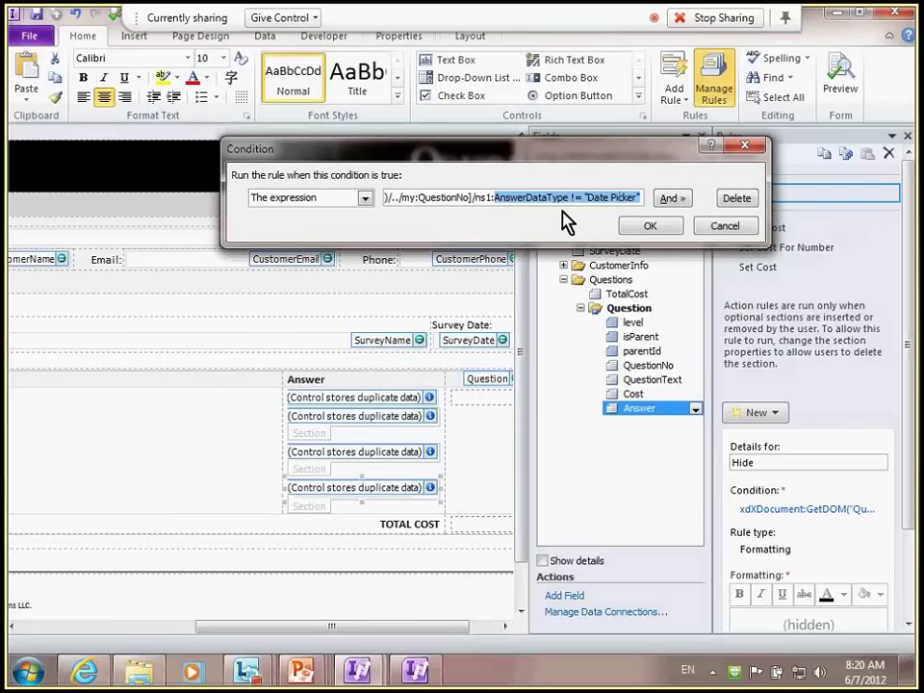
Select the Hide condition's expression from its beginning to its end to read how it looks up the question's answer type
{"action": "left_click", "coordinate": [406, 199]}
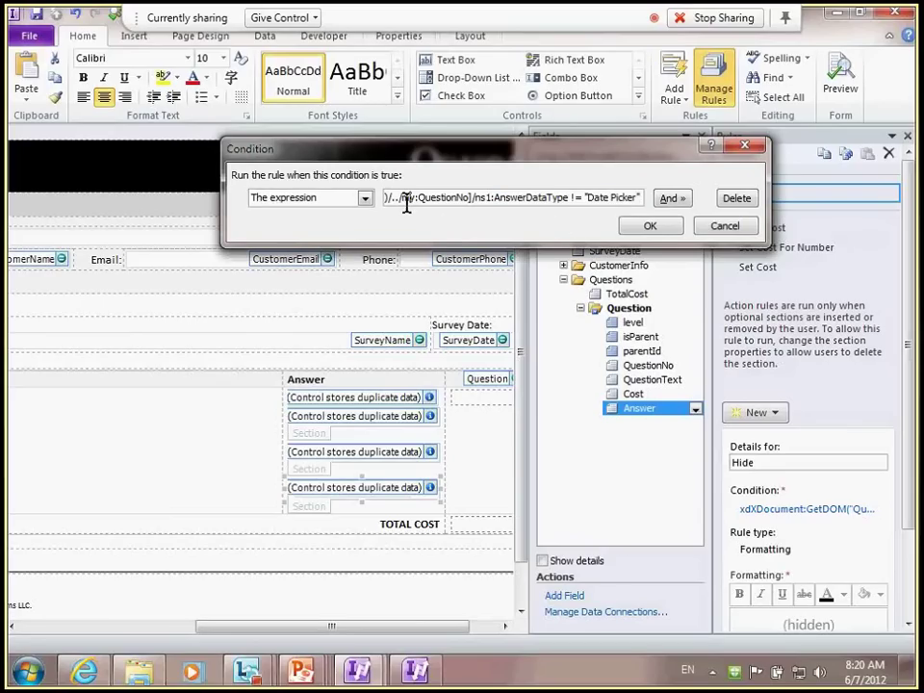
{"action": "key", "text": "Home"}
{"action": "key", "text": "ctrl+shift+Right"}
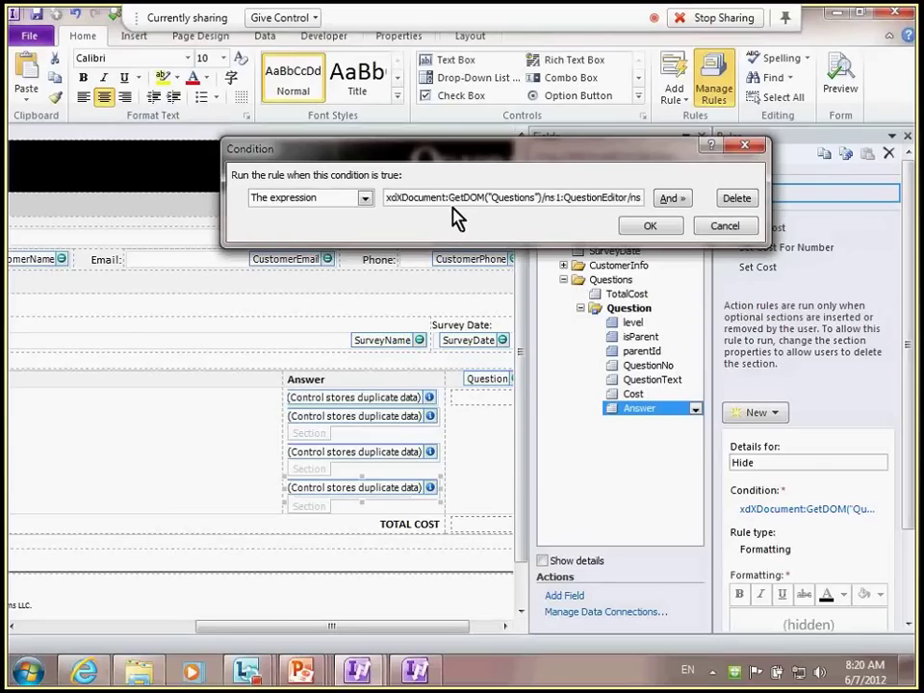
{"action": "key", "text": "ctrl+shift+Right"}
{"action": "key", "text": "ctrl+shift+Right"}
{"action": "key", "text": "ctrl+shift+Right"}
{"action": "key", "text": "ctrl+shift+Right"}
{"action": "key", "text": "ctrl+shift+Right"}
{"action": "key", "text": "ctrl+shift+Right"}
{"action": "key", "text": "ctrl+shift+Right"}
{"action": "key", "text": "ctrl+shift+Right"}
{"action": "key", "text": "ctrl+shift+Right"}
{"action": "key", "text": "ctrl+shift+Right"}
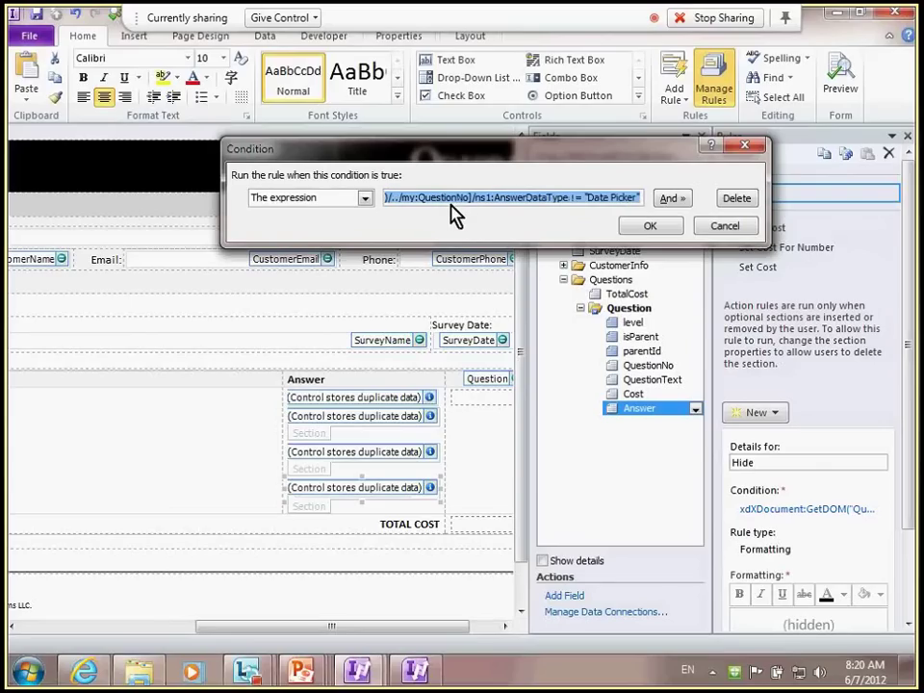
Inspect the start of the date picker section's Hide expression, which references the Questions data source, and close the condition
{"action": "left_click", "coordinate": [453, 200]}
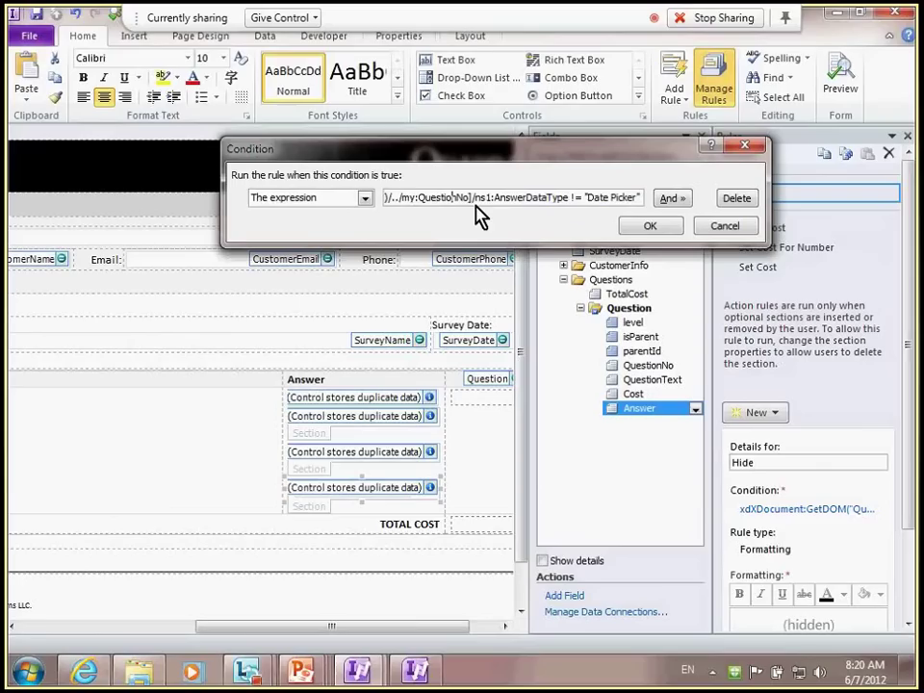
{"action": "key", "text": "Home"}
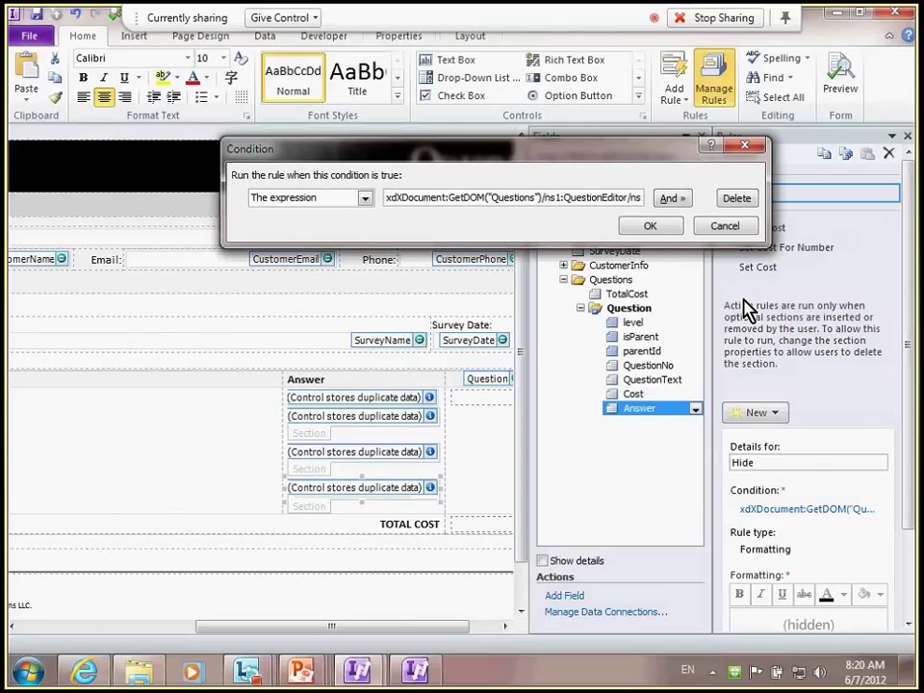
{"action": "left_click", "coordinate": [649, 225]}
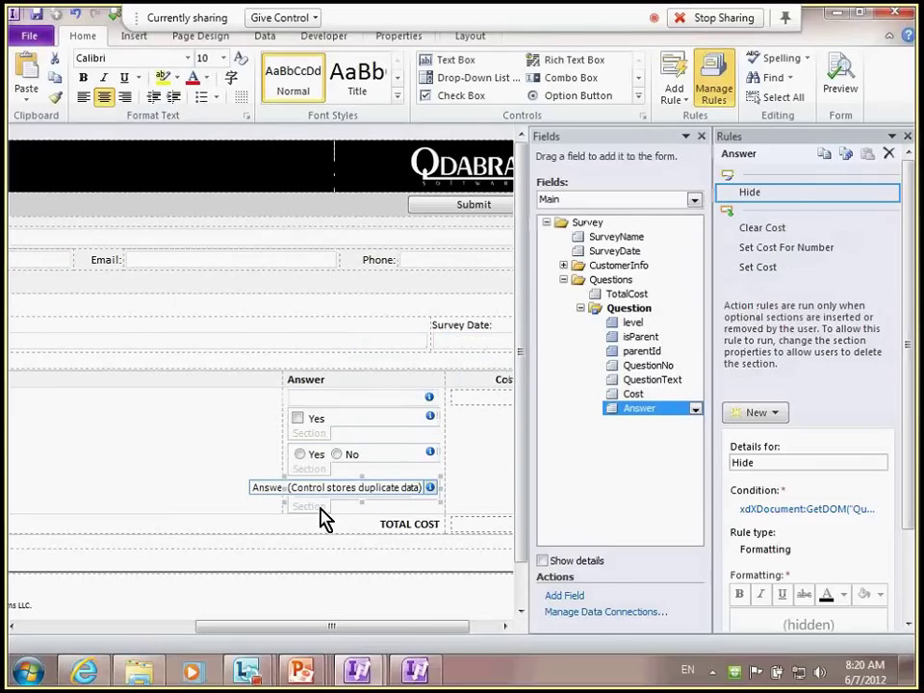
Add a formatting rule named Hide 2 to the Answer text box in the questions table
{"action": "left_click", "coordinate": [561, 458]}
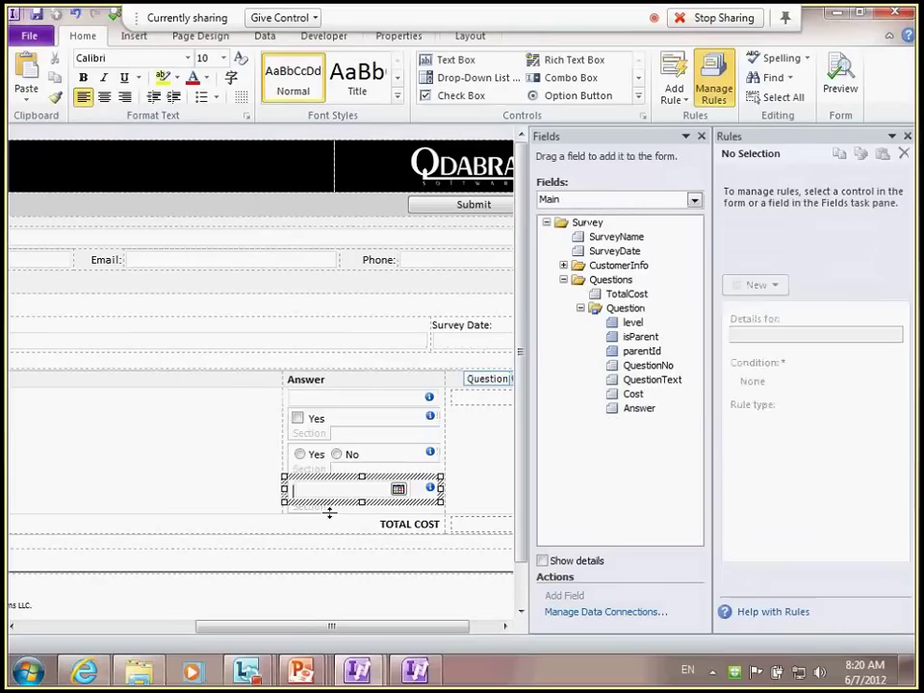
{"action": "left_click", "coordinate": [327, 493]}
{"action": "left_click", "coordinate": [309, 405]}
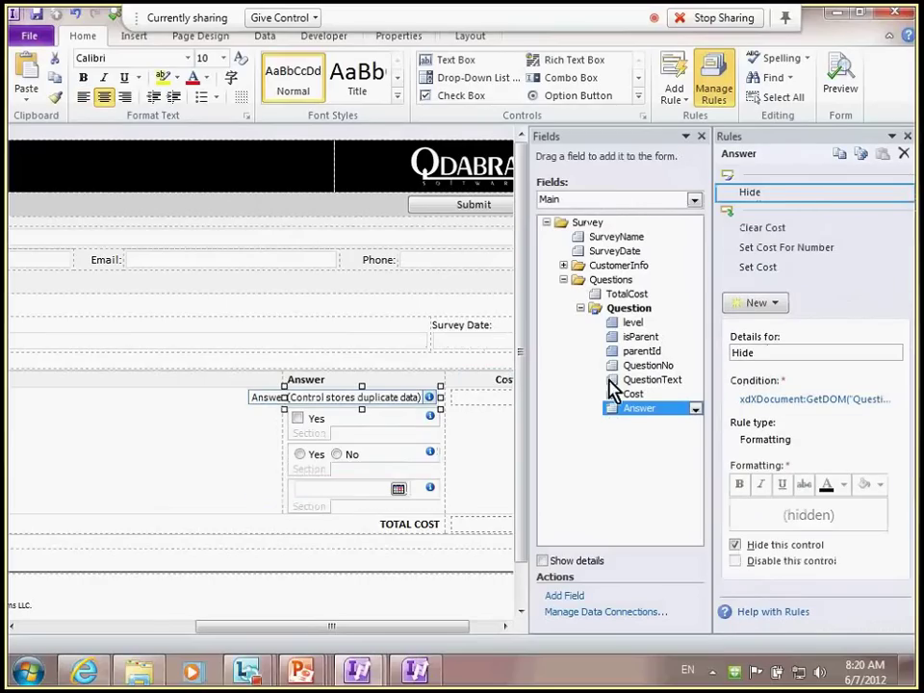
{"action": "left_click", "coordinate": [785, 306]}
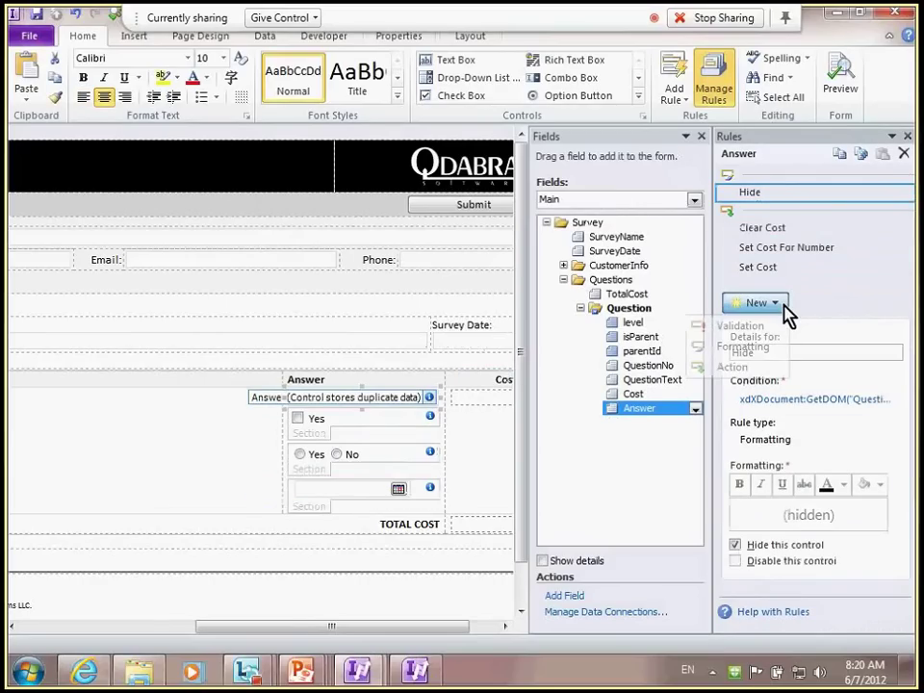
{"action": "left_click", "coordinate": [789, 346]}
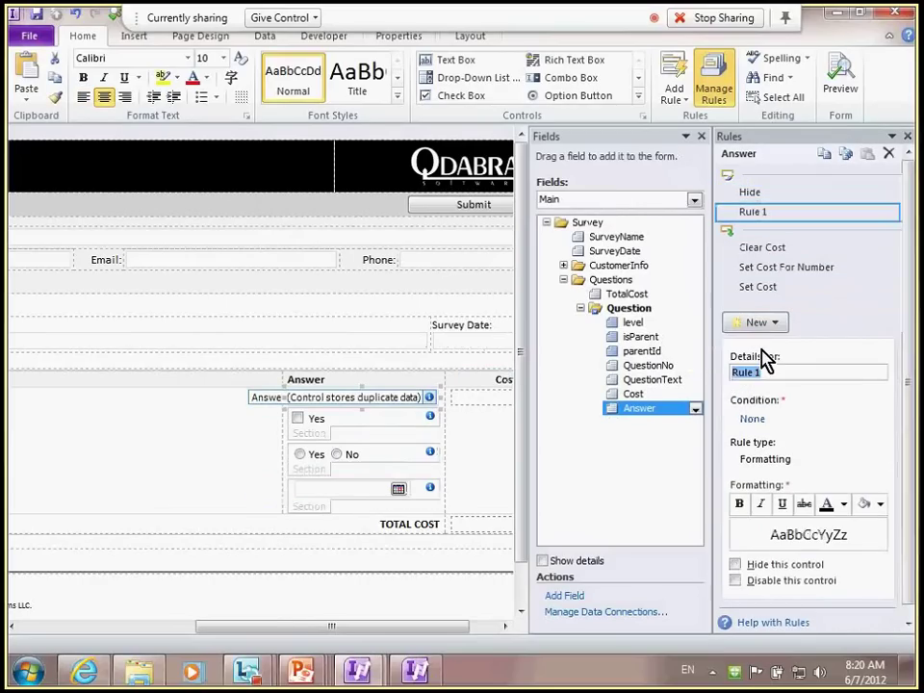
{"action": "type", "text": "Hide 2"}
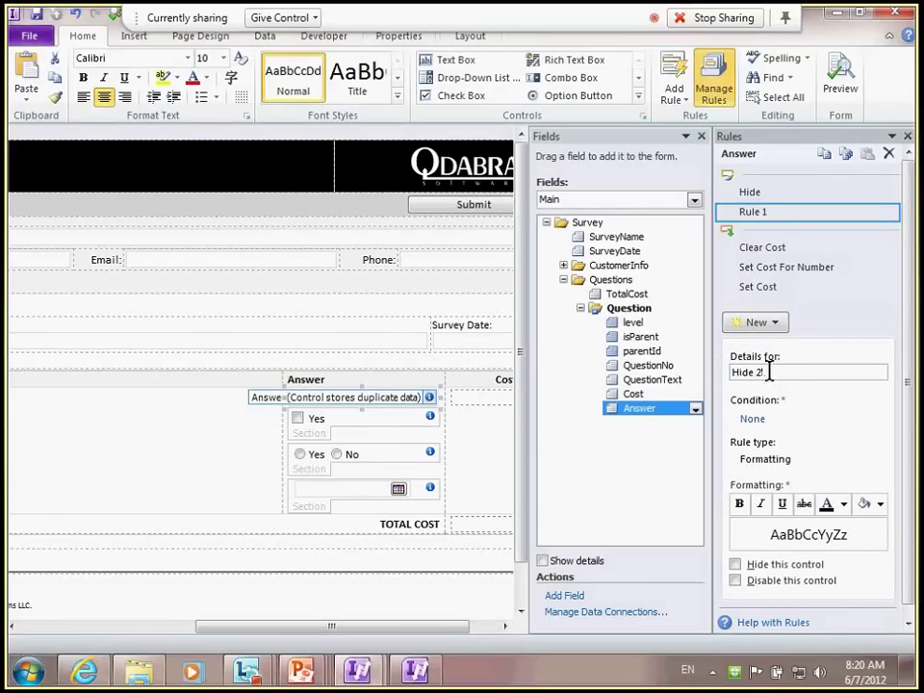
{"action": "triple_click", "coordinate": [827, 371]}
{"action": "left_click", "coordinate": [753, 419]}
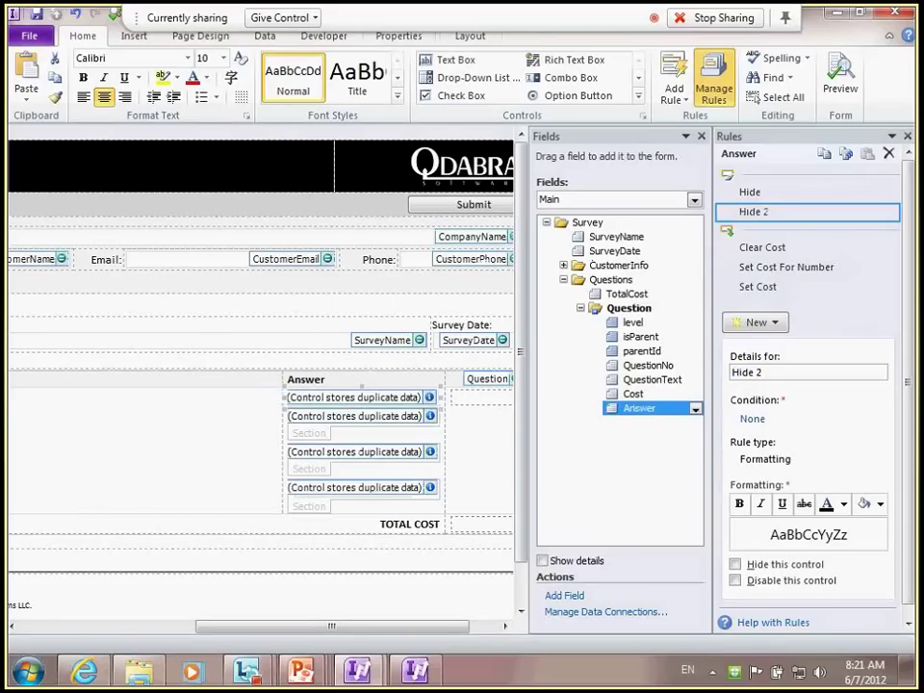
{"action": "left_click_drag", "start_coordinate": [289, 324], "coordinate": [545, 246]}
{"action": "left_click", "coordinate": [389, 286]}
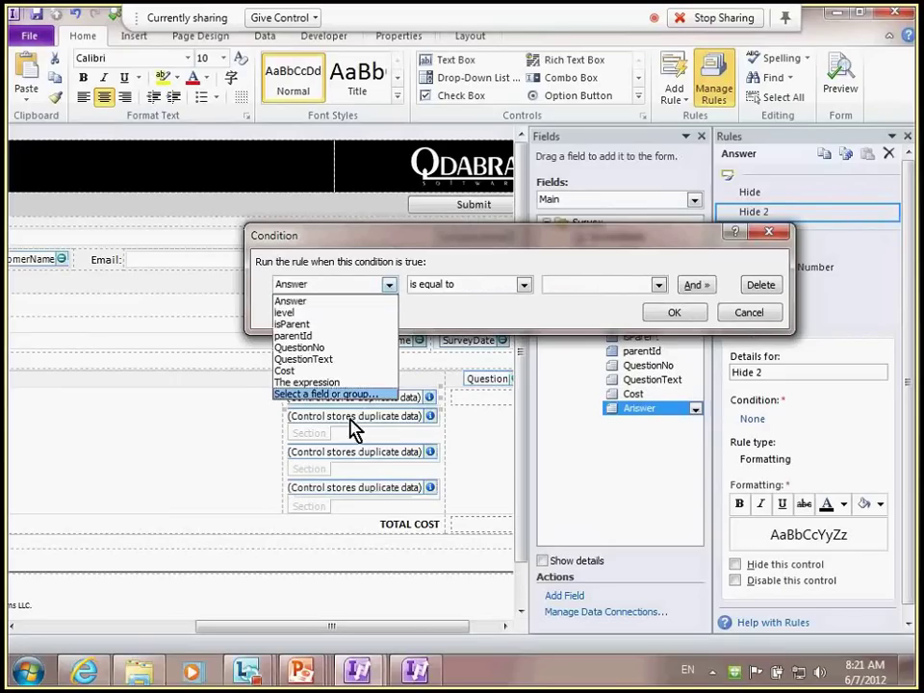
{"action": "left_click", "coordinate": [359, 393]}
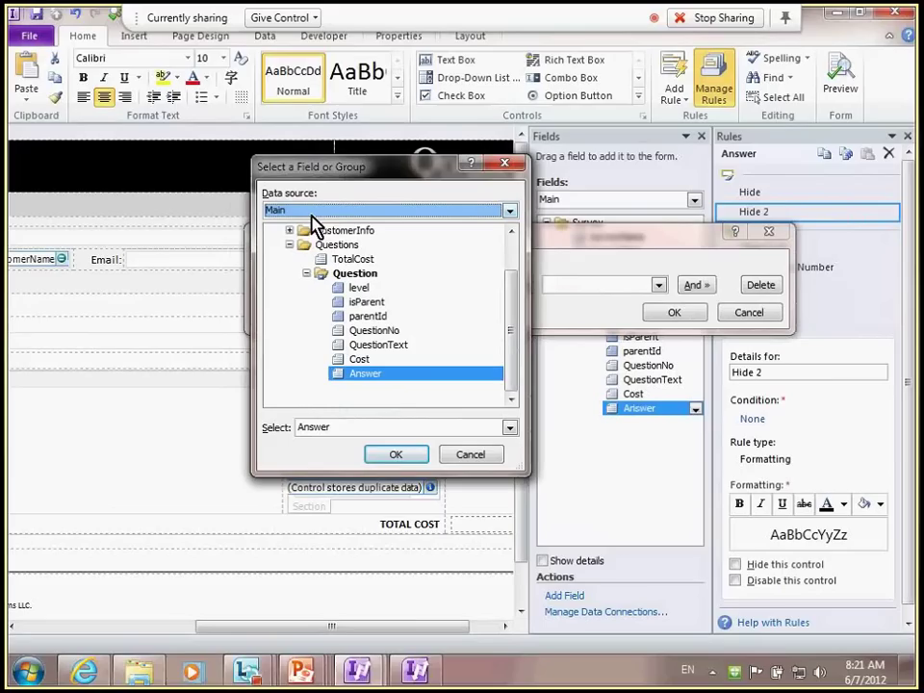
{"action": "left_click", "coordinate": [511, 212]}
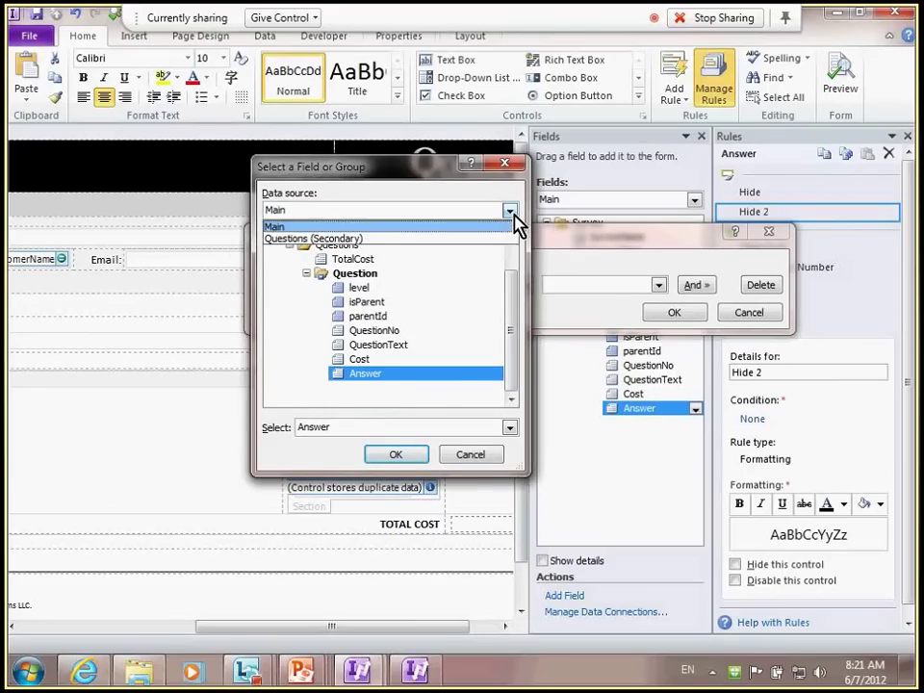
{"action": "left_click", "coordinate": [405, 239]}
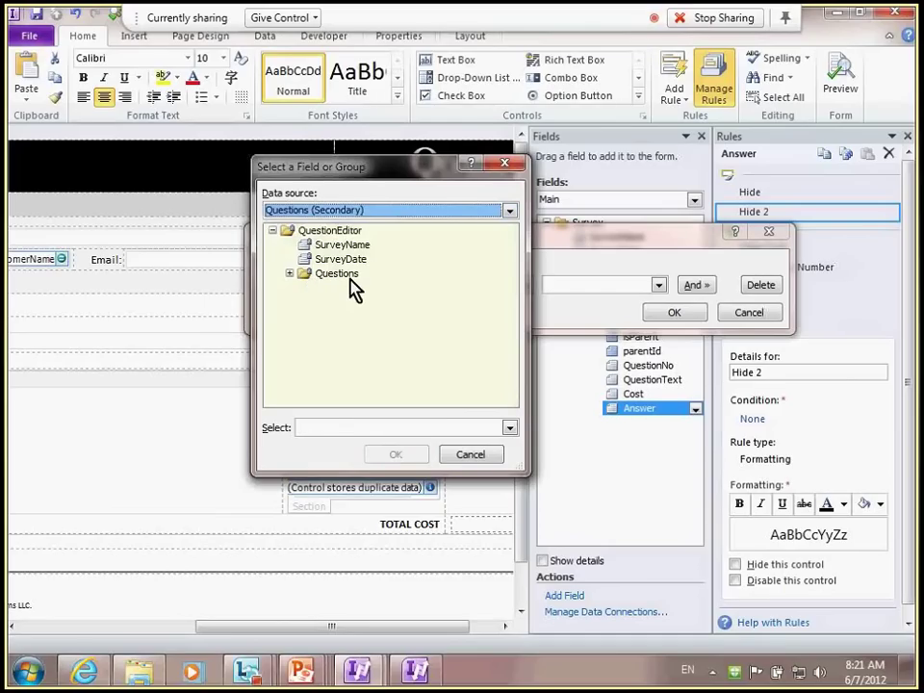
{"action": "left_click", "coordinate": [289, 273]}
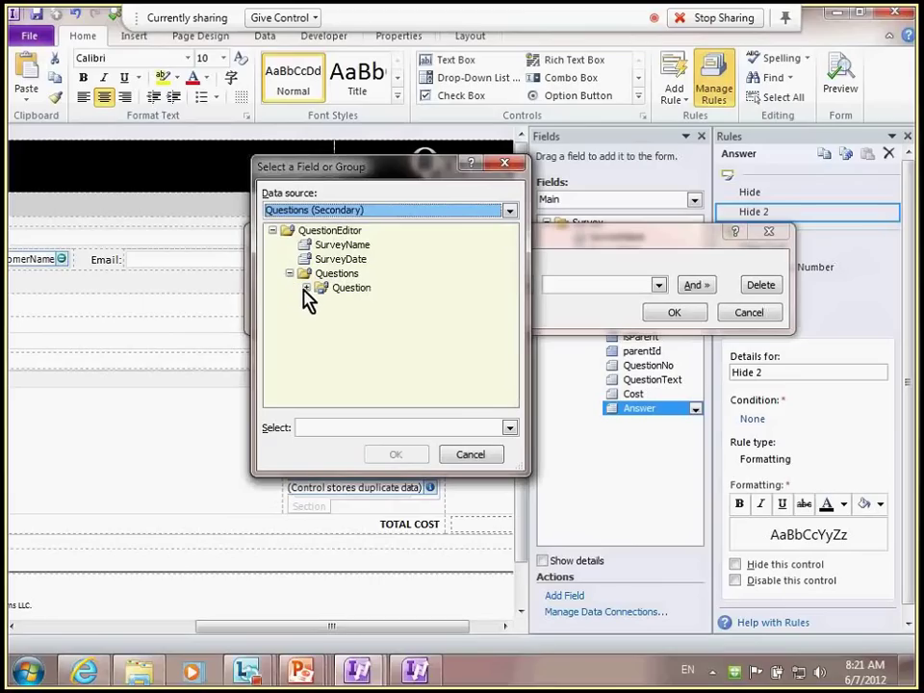
{"action": "left_click", "coordinate": [306, 287]}
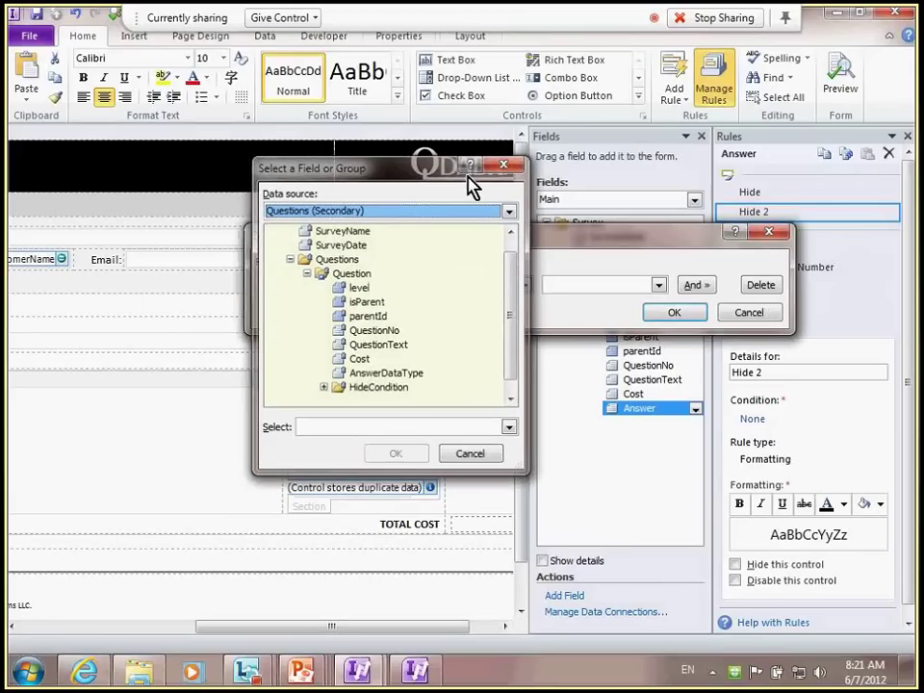
{"action": "key", "text": "Escape"}
{"action": "key", "text": "Escape"}
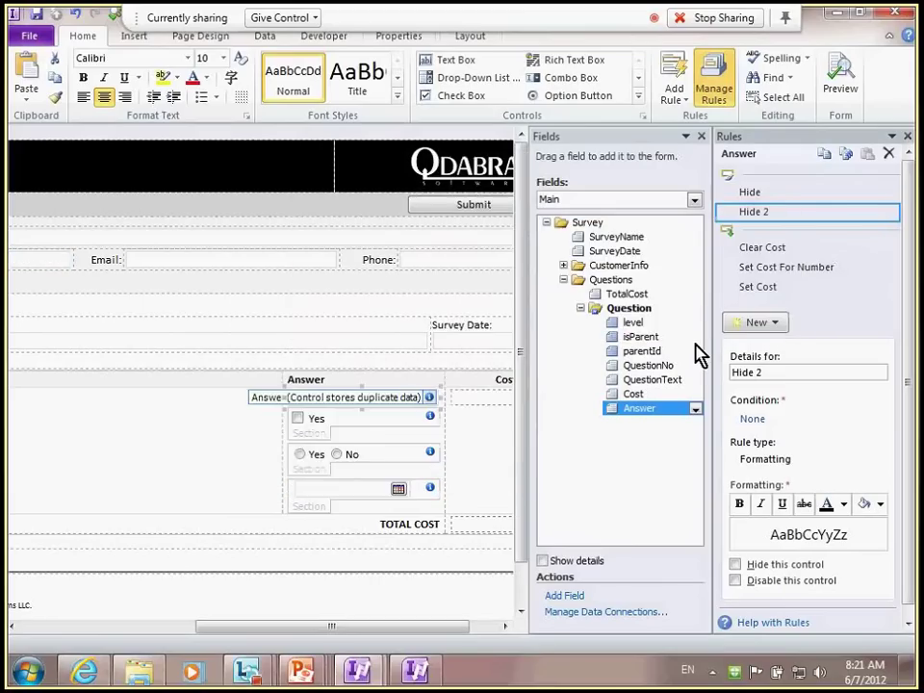
Open the Hide 2 rule's condition and examine the Question and HideCondition fields of the Questions secondary data source, including AnswerDataType
{"action": "left_click", "coordinate": [756, 193]}
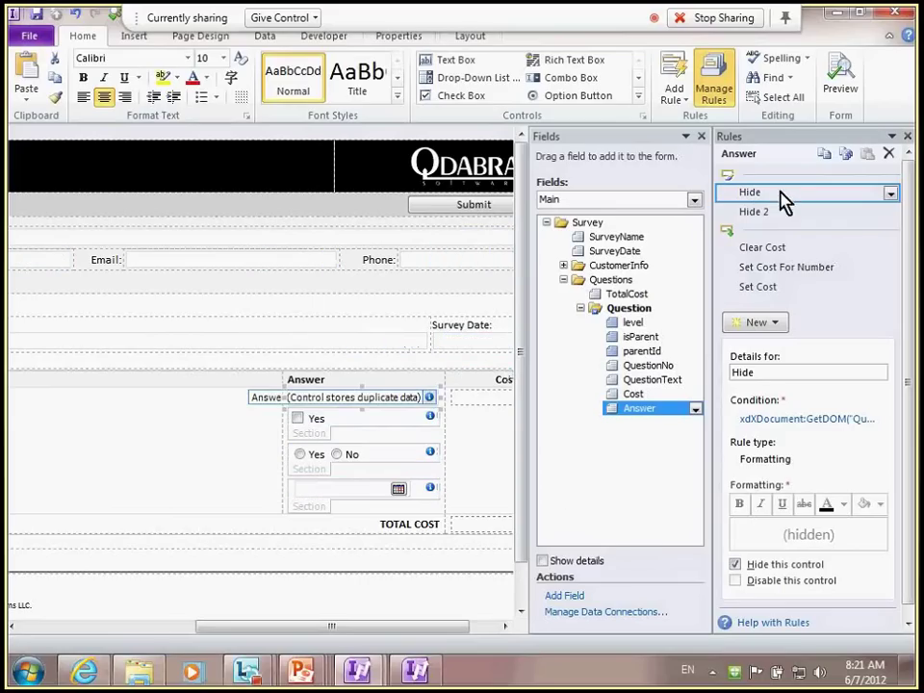
{"action": "left_click", "coordinate": [756, 212]}
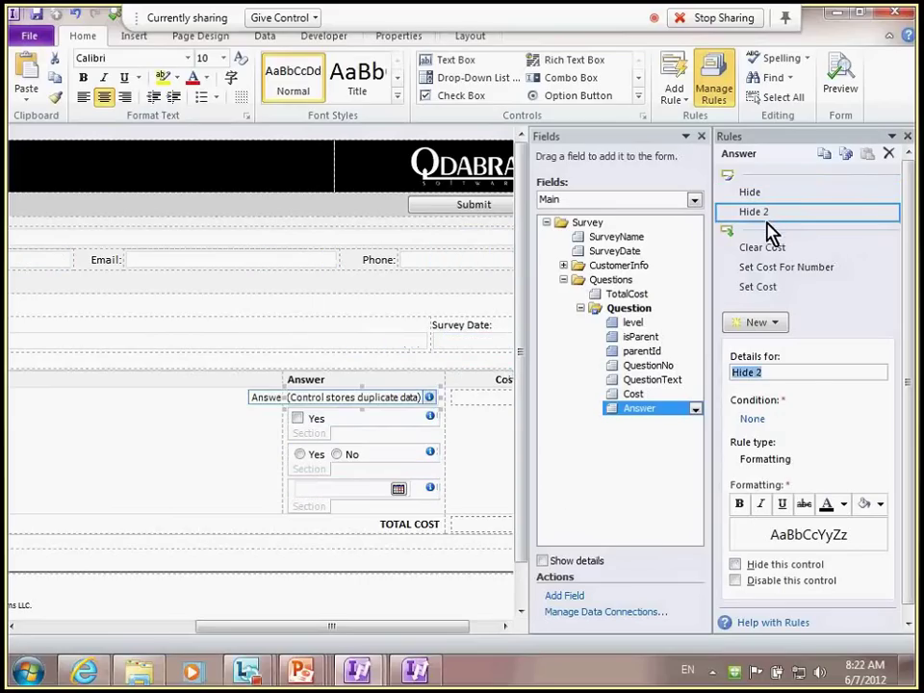
{"action": "left_click", "coordinate": [754, 419]}
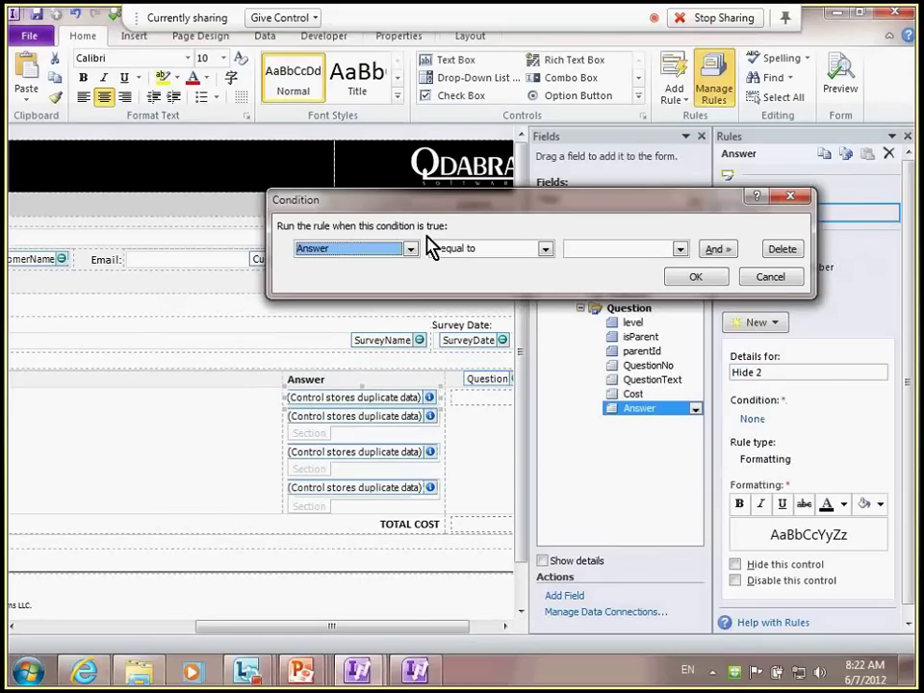
{"action": "left_click", "coordinate": [411, 249]}
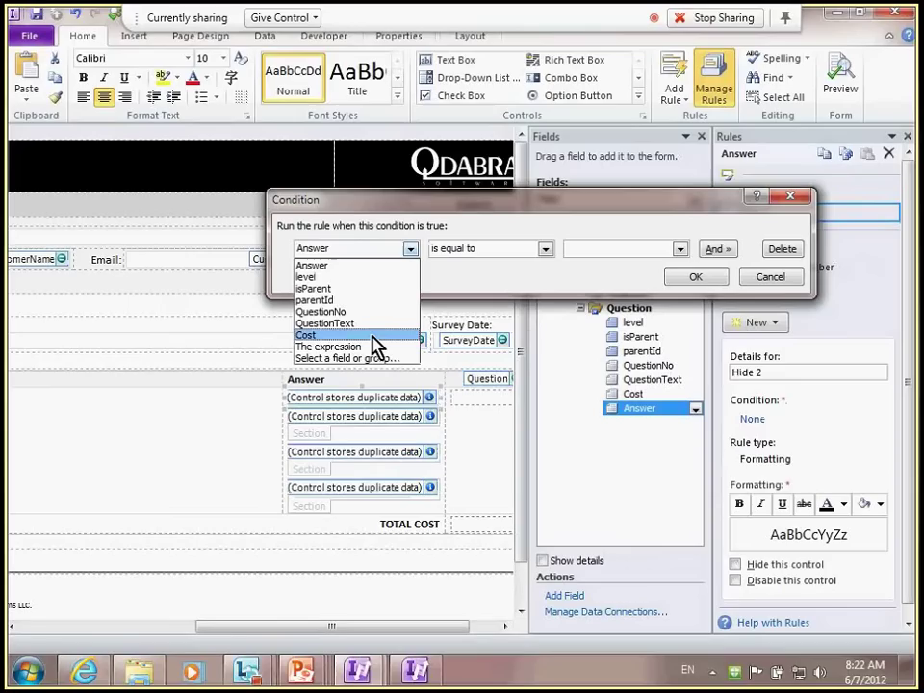
{"action": "left_click", "coordinate": [348, 358]}
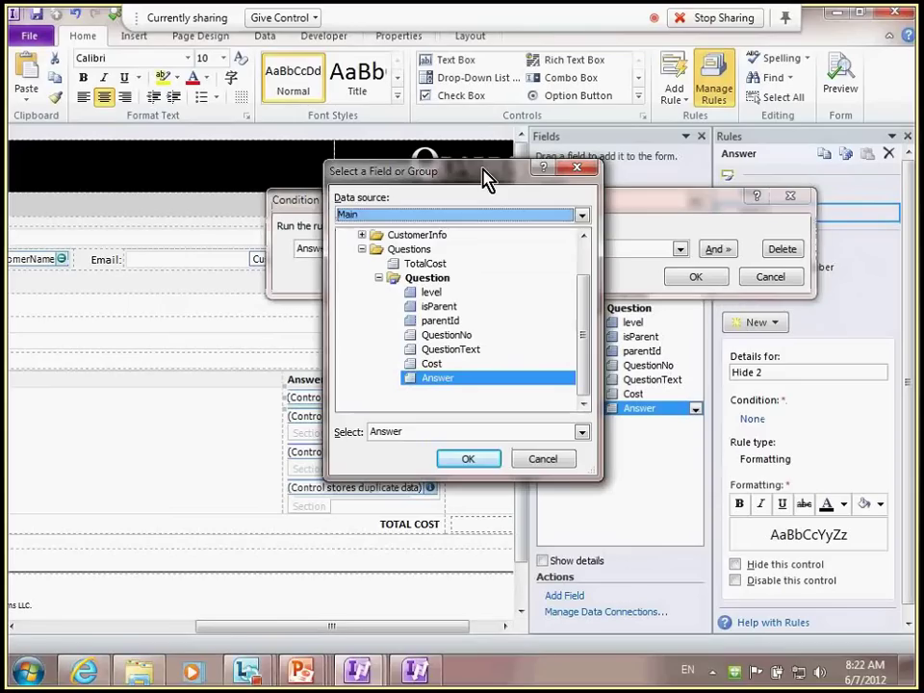
{"action": "left_click", "coordinate": [463, 213]}
{"action": "left_click", "coordinate": [447, 241]}
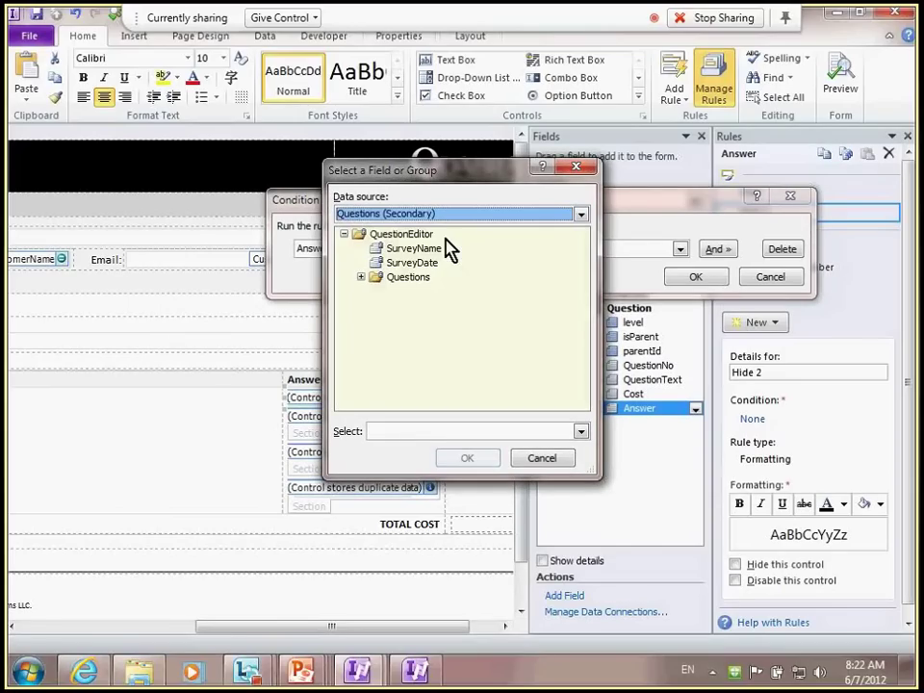
{"action": "left_click", "coordinate": [362, 277]}
{"action": "left_click", "coordinate": [376, 291]}
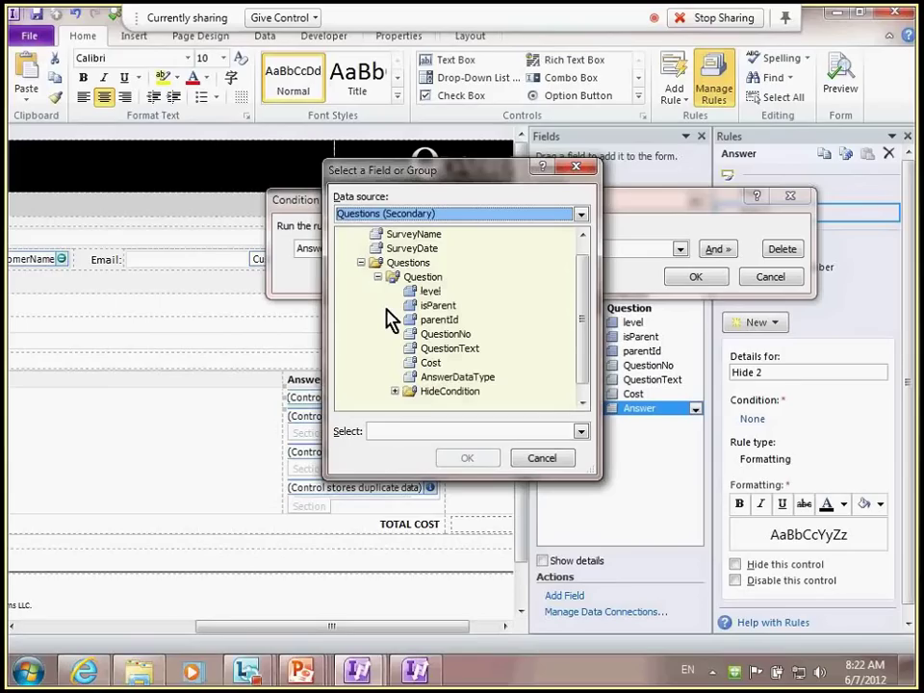
{"action": "left_click", "coordinate": [395, 391]}
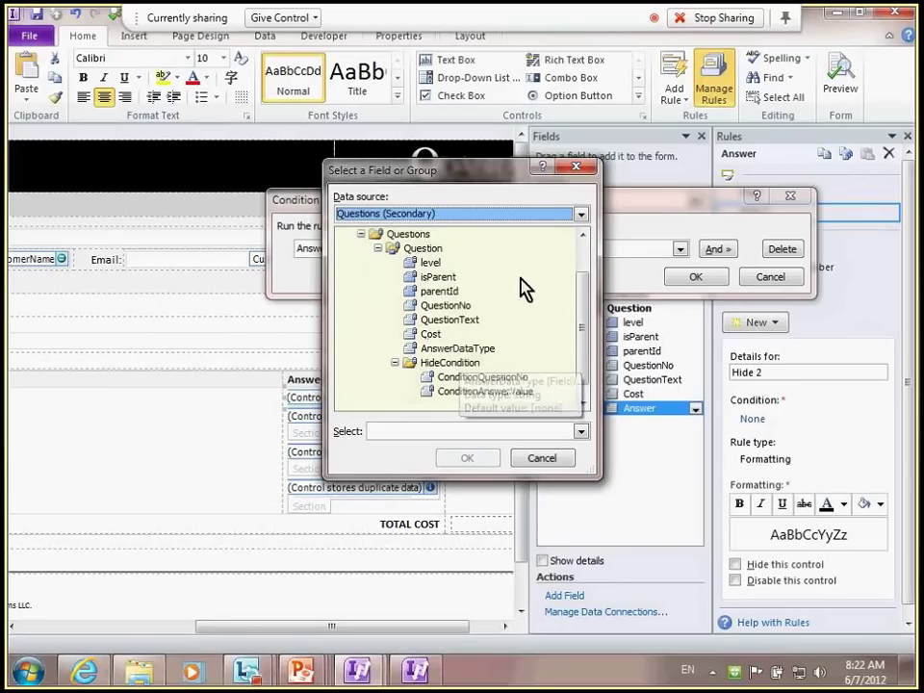
{"action": "left_click", "coordinate": [472, 350]}
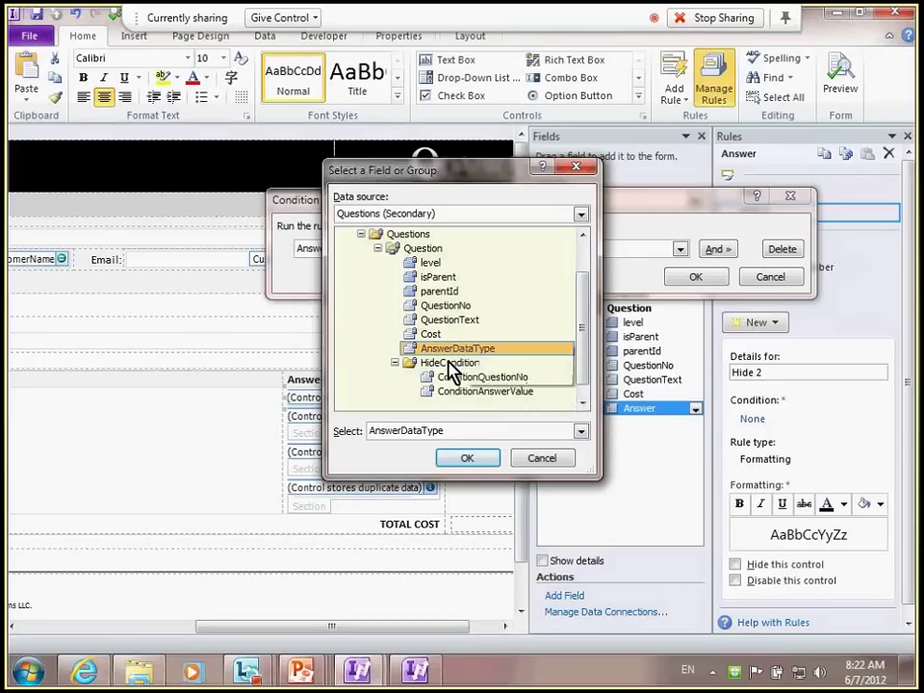
{"action": "left_click", "coordinate": [542, 459]}
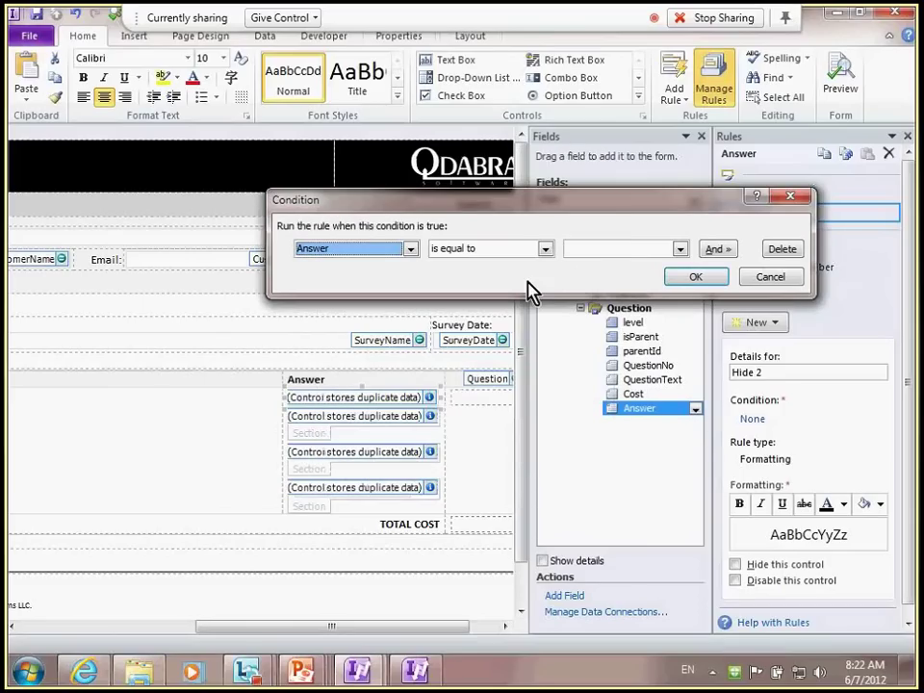
Set the Hide 2 condition's field to AnswerDataType from the Question group of the Questions (Secondary) data source
{"action": "left_click", "coordinate": [407, 250]}
{"action": "left_click", "coordinate": [324, 267]}
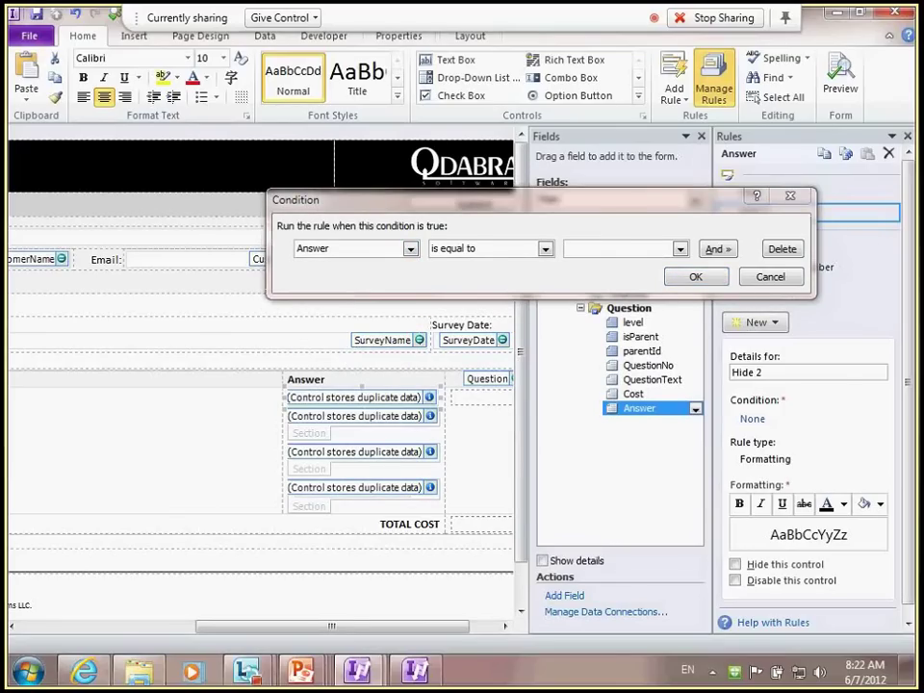
{"action": "left_click", "coordinate": [697, 171]}
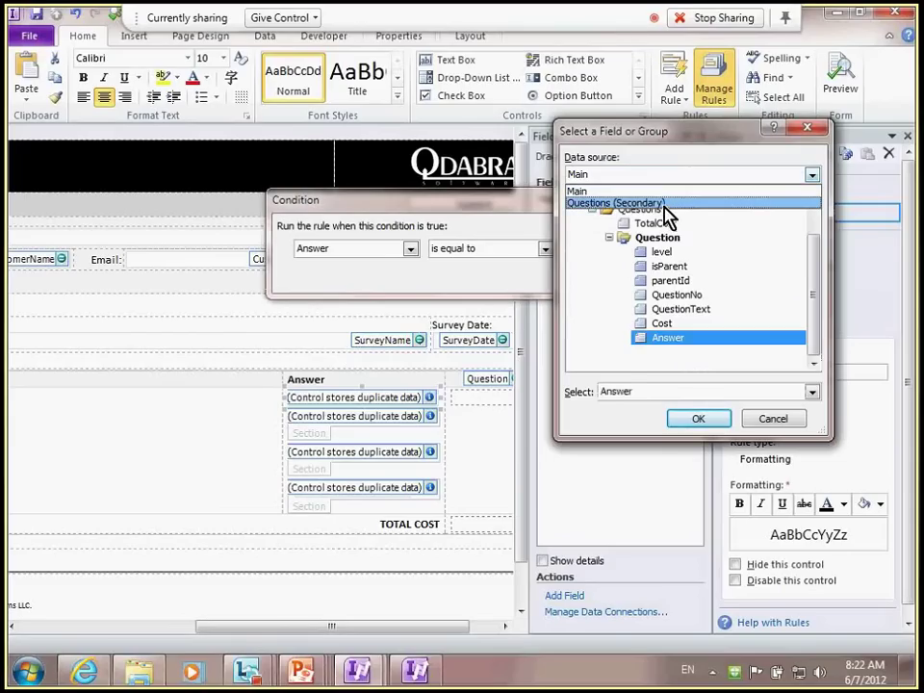
{"action": "left_click", "coordinate": [663, 204]}
{"action": "left_click", "coordinate": [592, 237]}
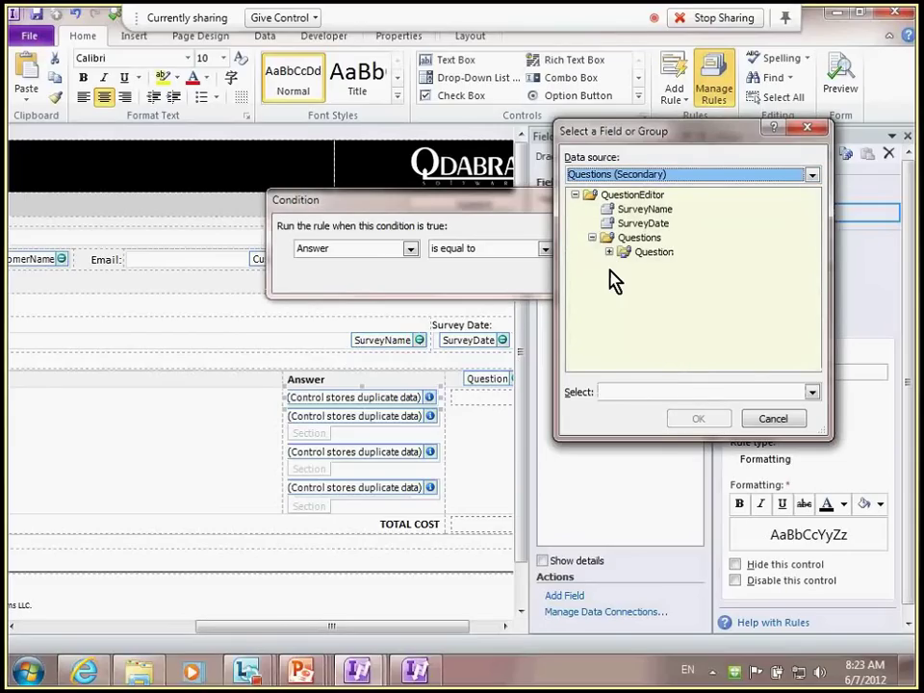
{"action": "left_click", "coordinate": [608, 251]}
{"action": "left_click", "coordinate": [701, 339]}
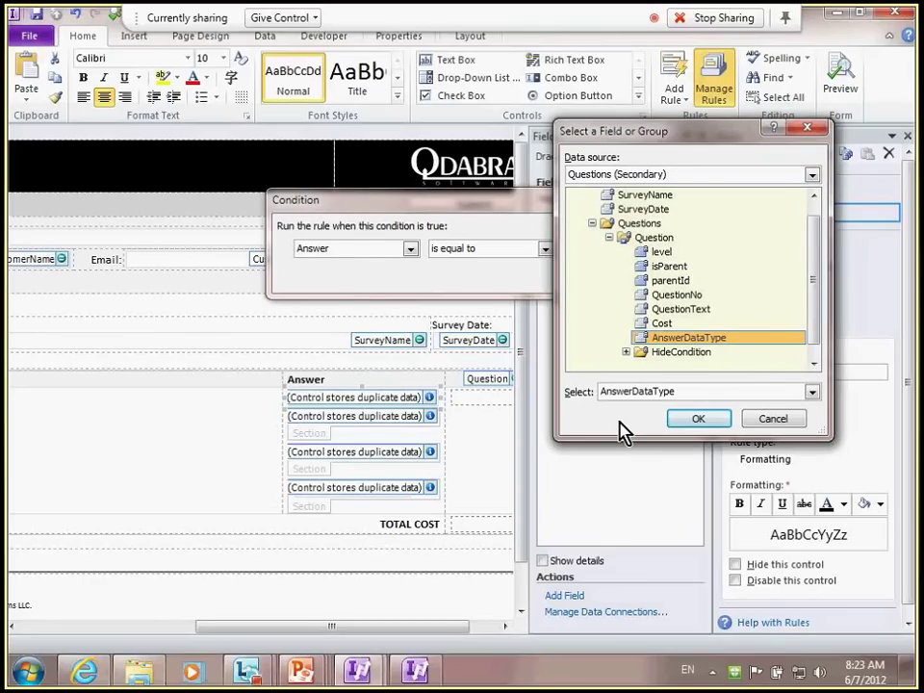
{"action": "left_click", "coordinate": [699, 419]}
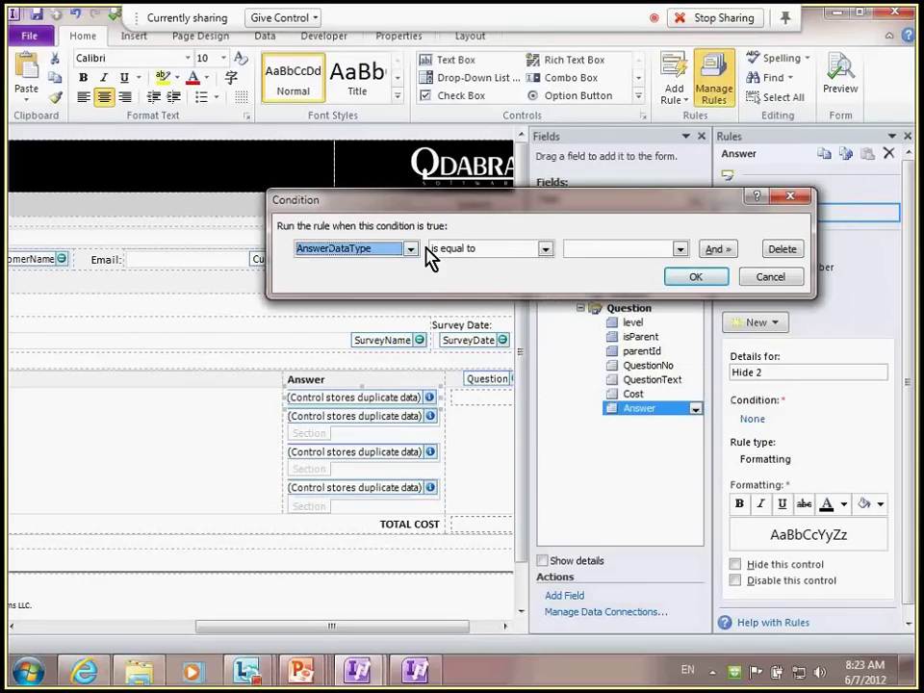
Complete the Hide 2 condition so that AnswerDataType is equal to the text value Text
{"action": "left_click", "coordinate": [679, 249]}
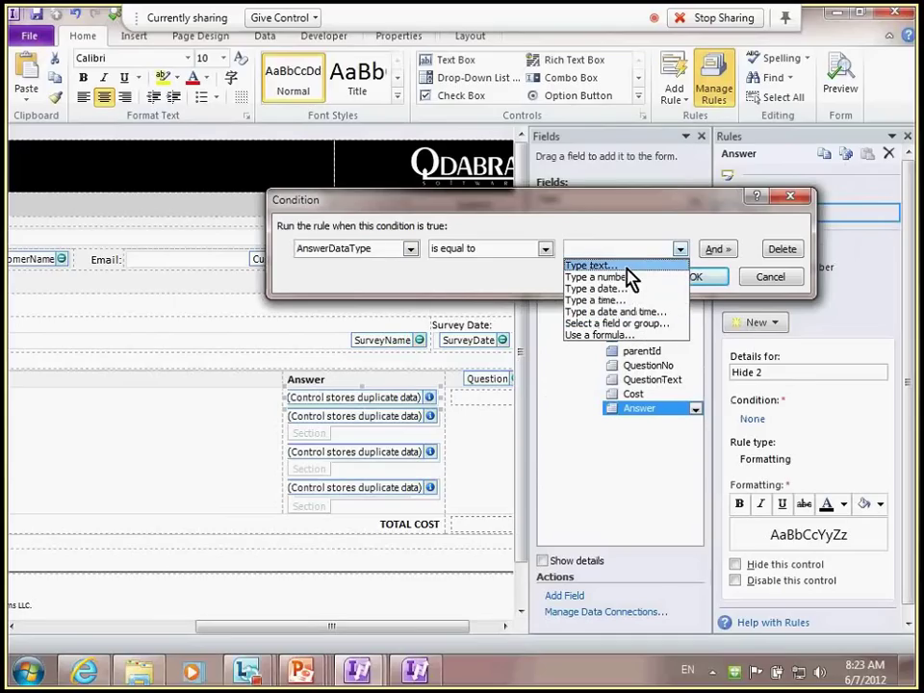
{"action": "left_click", "coordinate": [626, 268]}
{"action": "type", "text": "Text"}
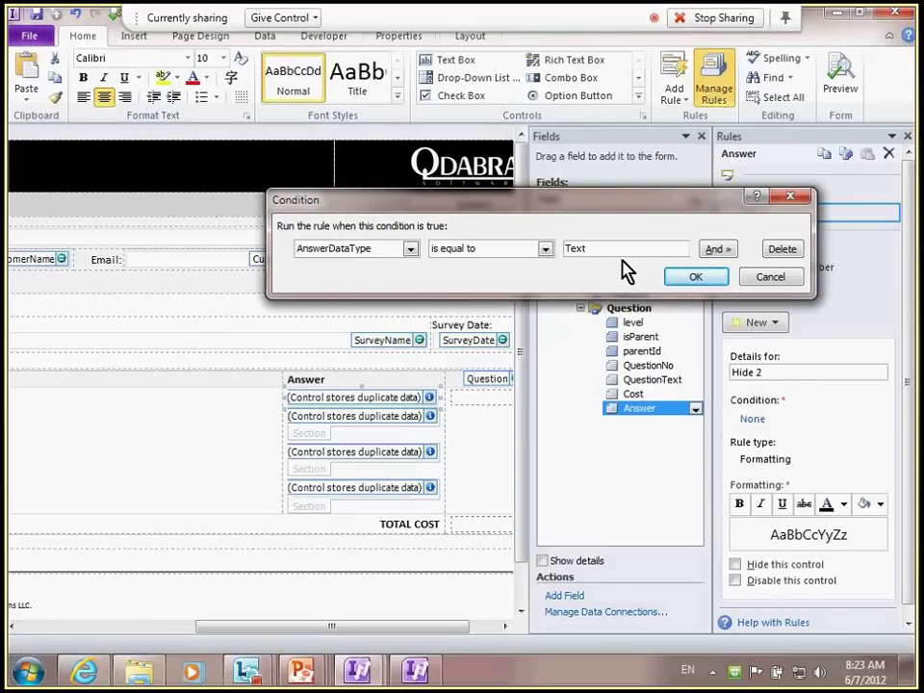
{"action": "left_click", "coordinate": [697, 281]}
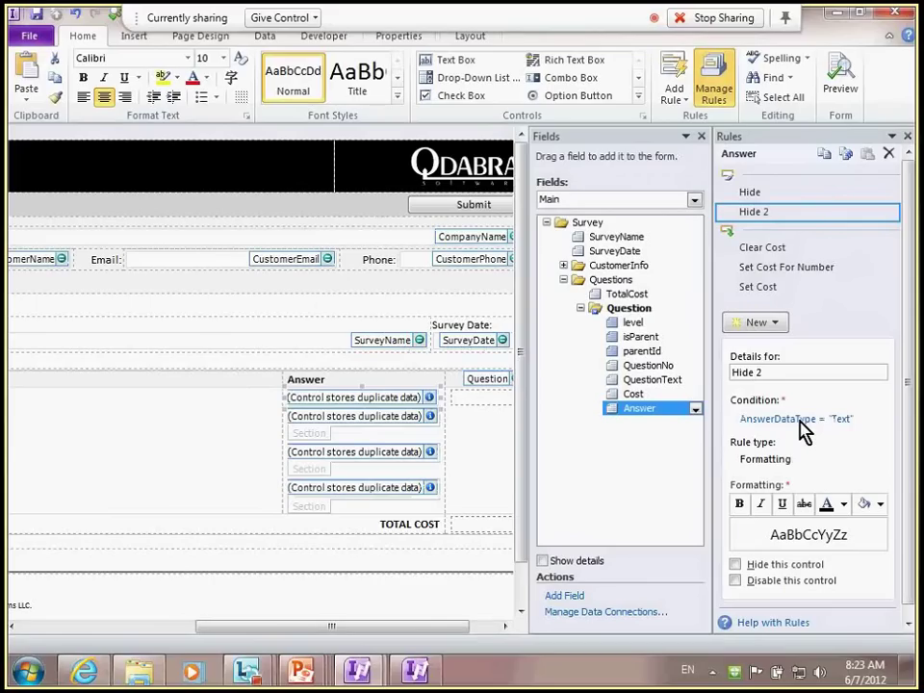
Try to convert the Hide 2 condition to an expression and add the filter [my:QuestoinNo=] after ns1:AnswerDataType
{"action": "left_click", "coordinate": [799, 422]}
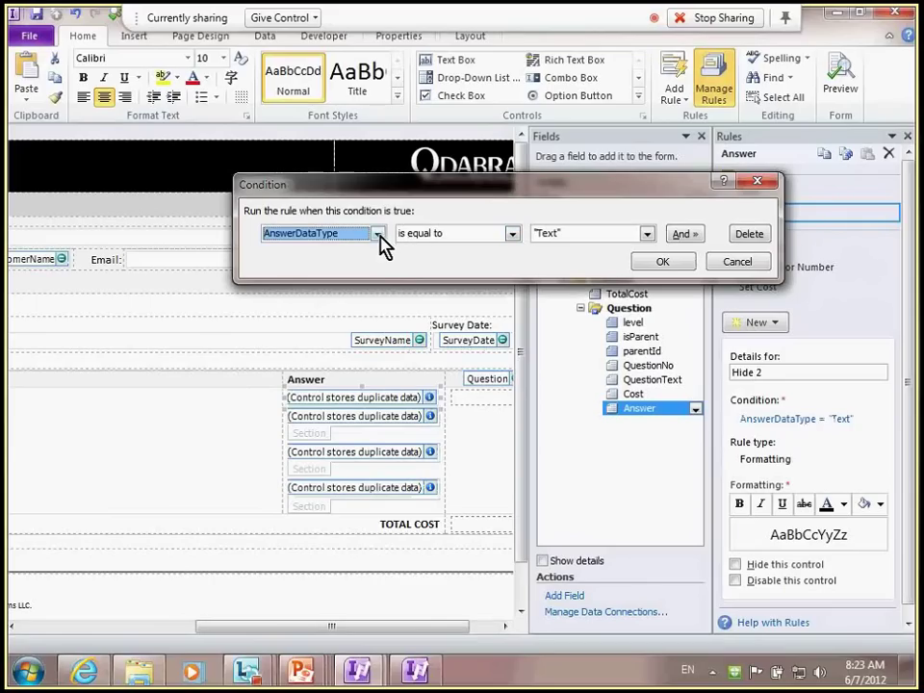
{"action": "left_click", "coordinate": [381, 238]}
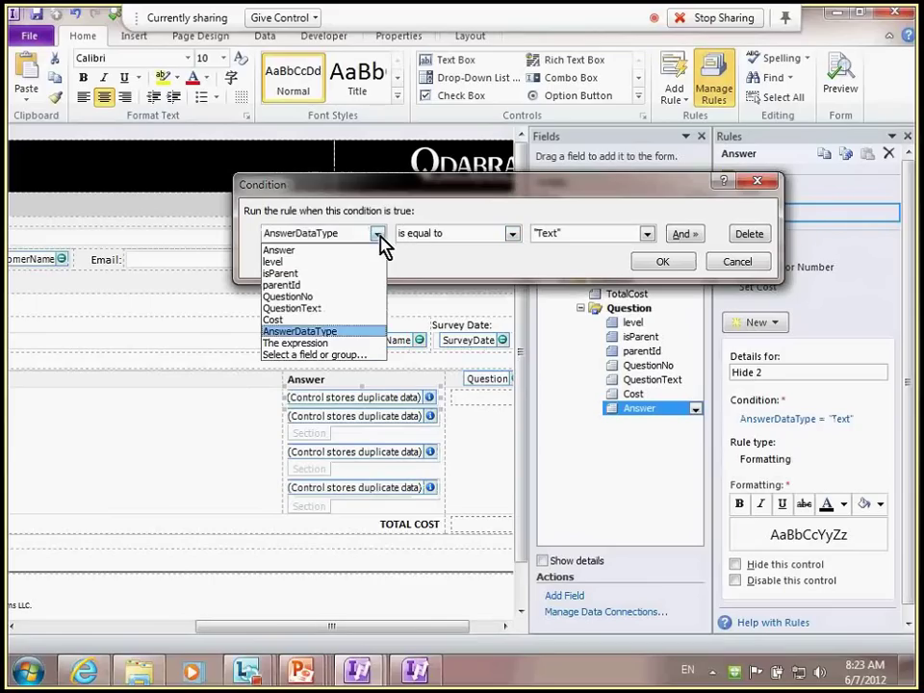
{"action": "left_click", "coordinate": [350, 344]}
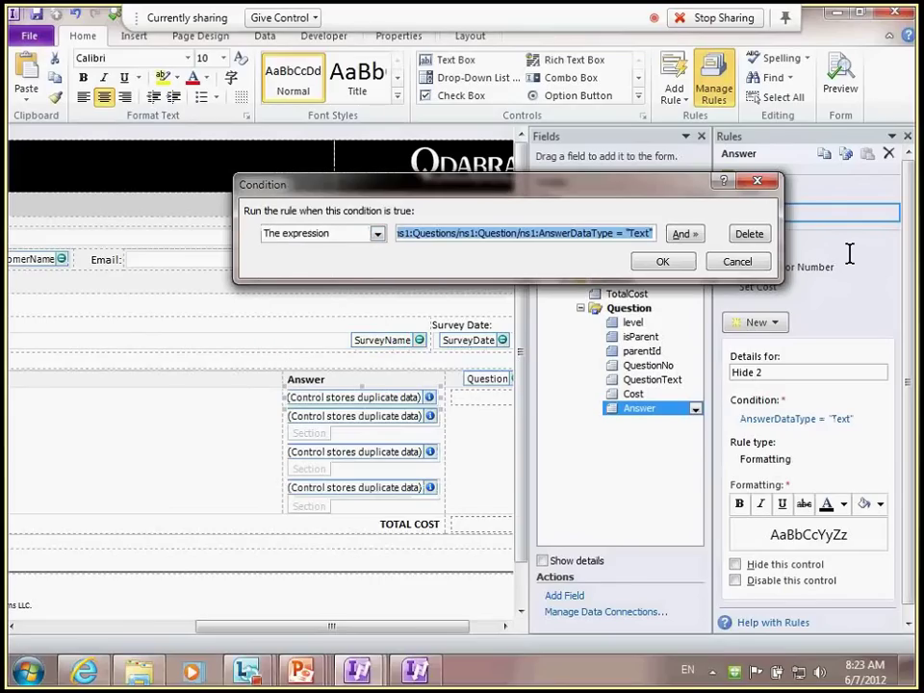
{"action": "left_click", "coordinate": [612, 234]}
{"action": "type", "text": "[]"}
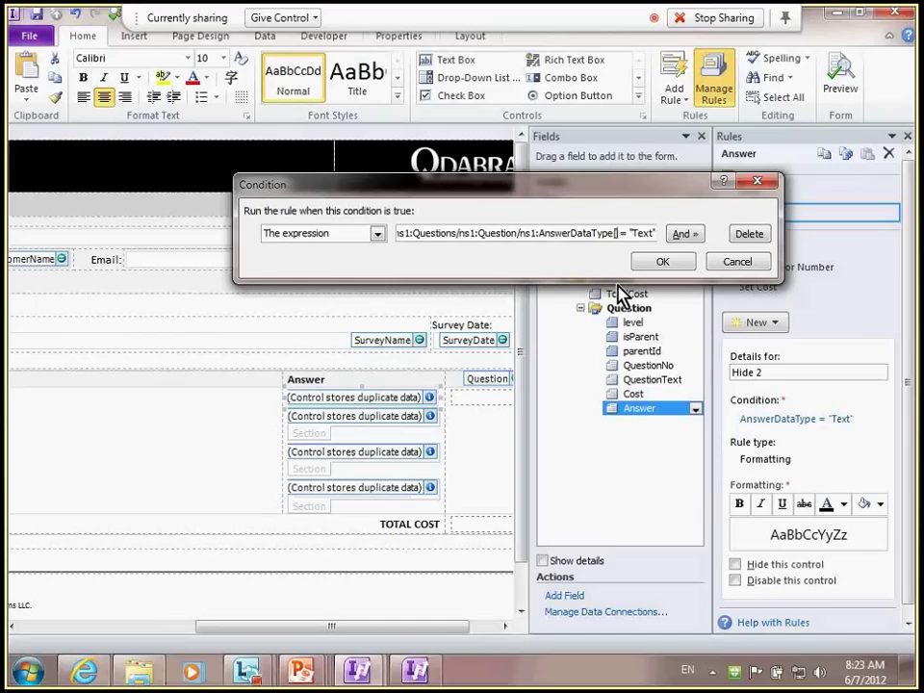
{"action": "key", "text": "Left"}
{"action": "type", "text": "my:QuestoinNo"}
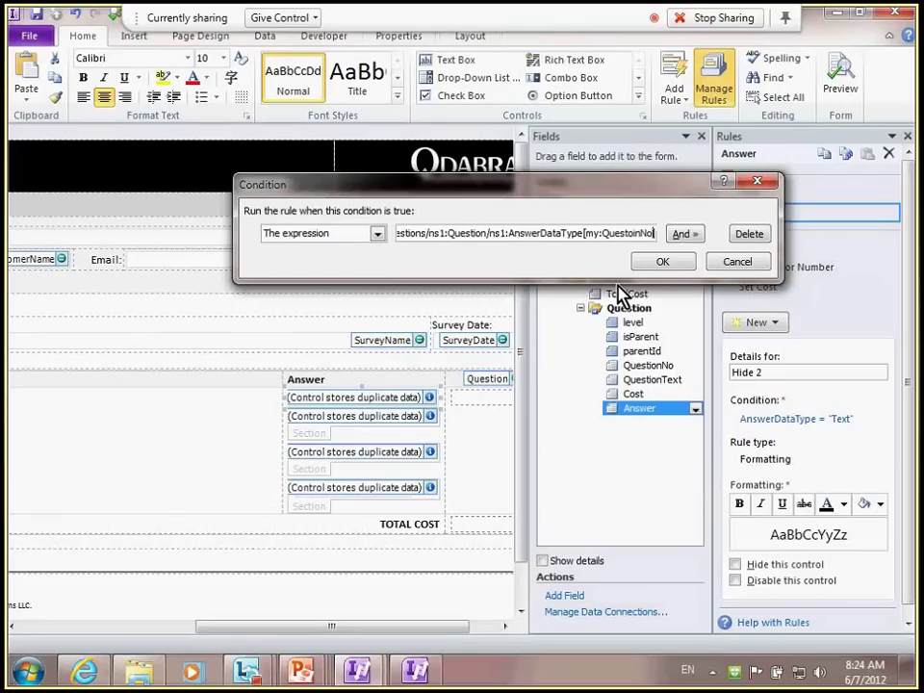
{"action": "type", "text": "="}
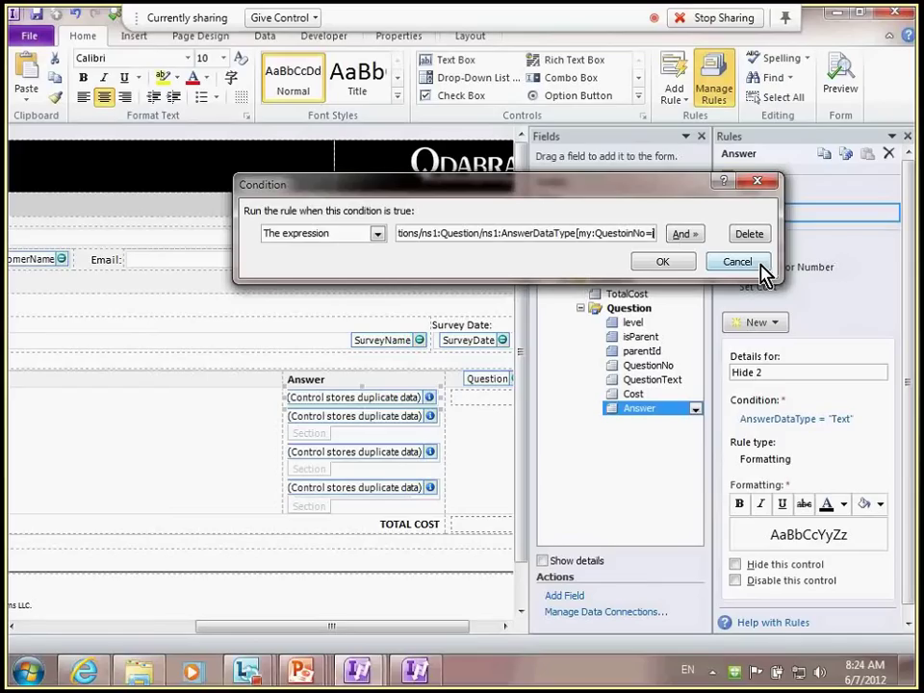
Try a second Hide 2 condition, QuestionNo is equal to 1, as an expression, delete it and discard the condition edits
{"action": "left_click", "coordinate": [681, 233]}
{"action": "left_click", "coordinate": [316, 324]}
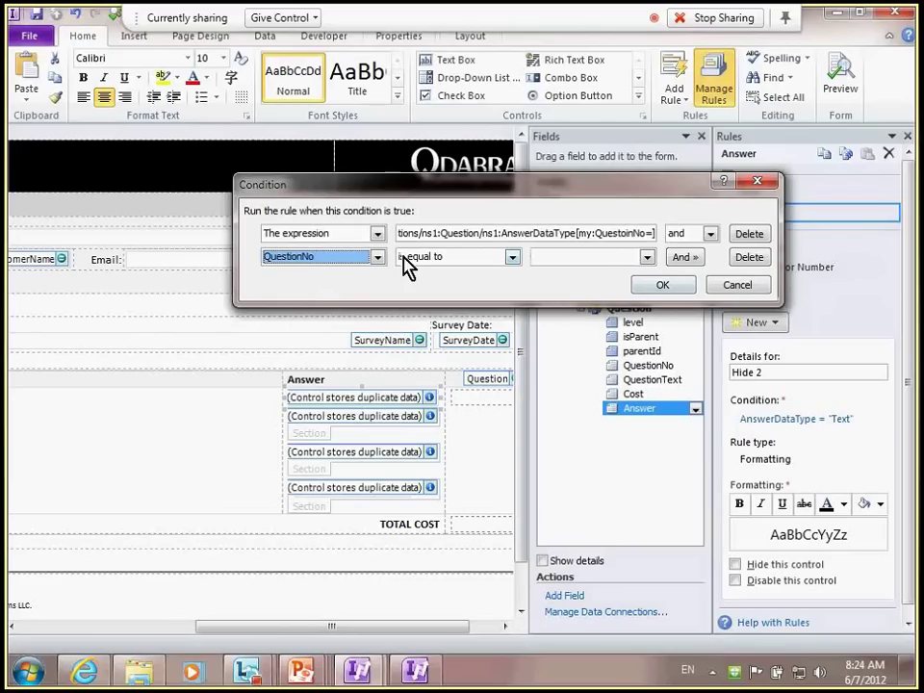
{"action": "left_click", "coordinate": [577, 258]}
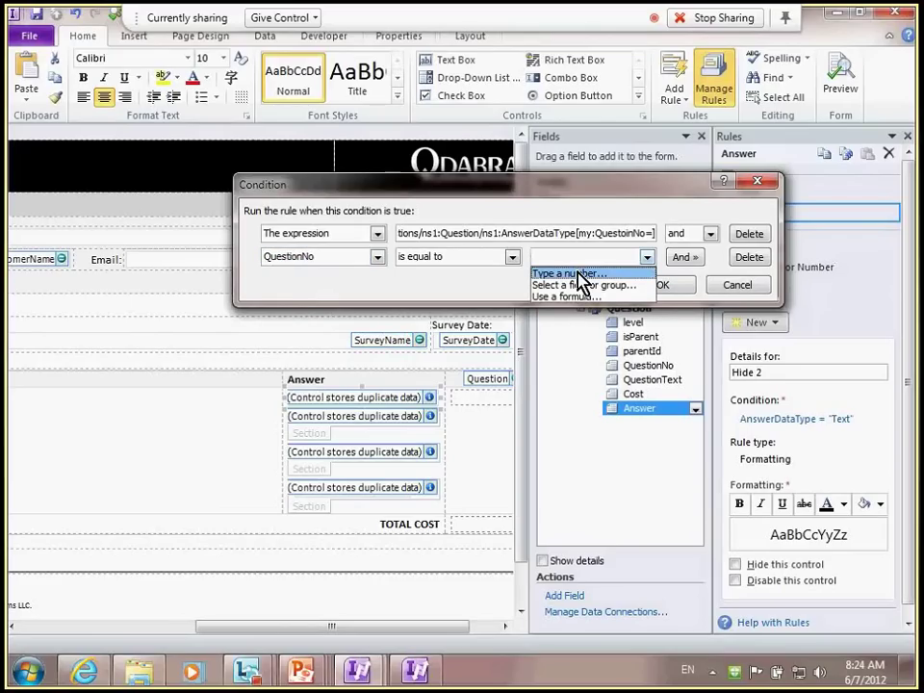
{"action": "left_click", "coordinate": [568, 273]}
{"action": "type", "text": "a"}
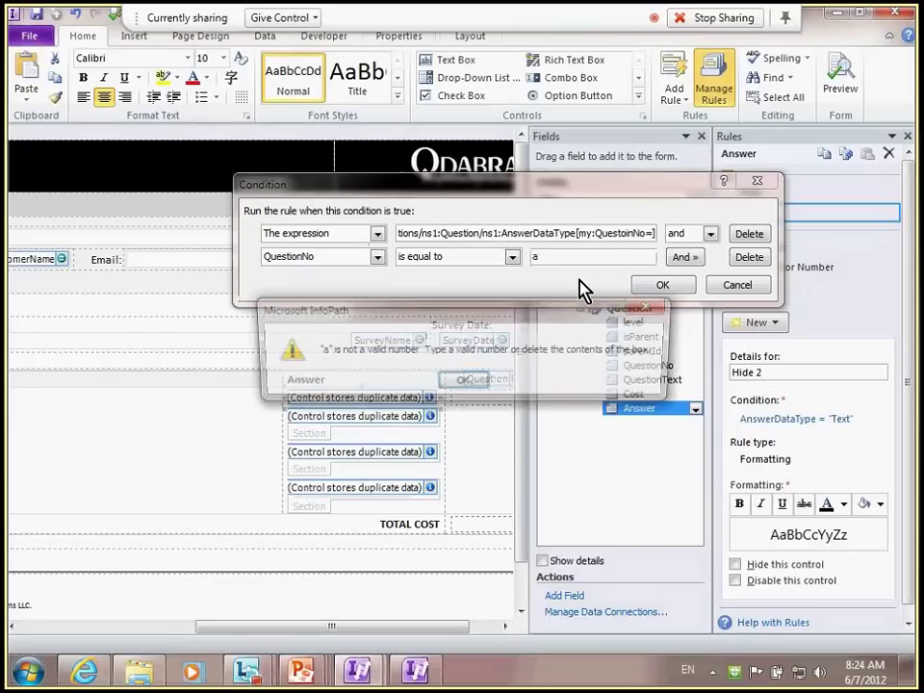
{"action": "left_click", "coordinate": [466, 381]}
{"action": "type", "text": "1"}
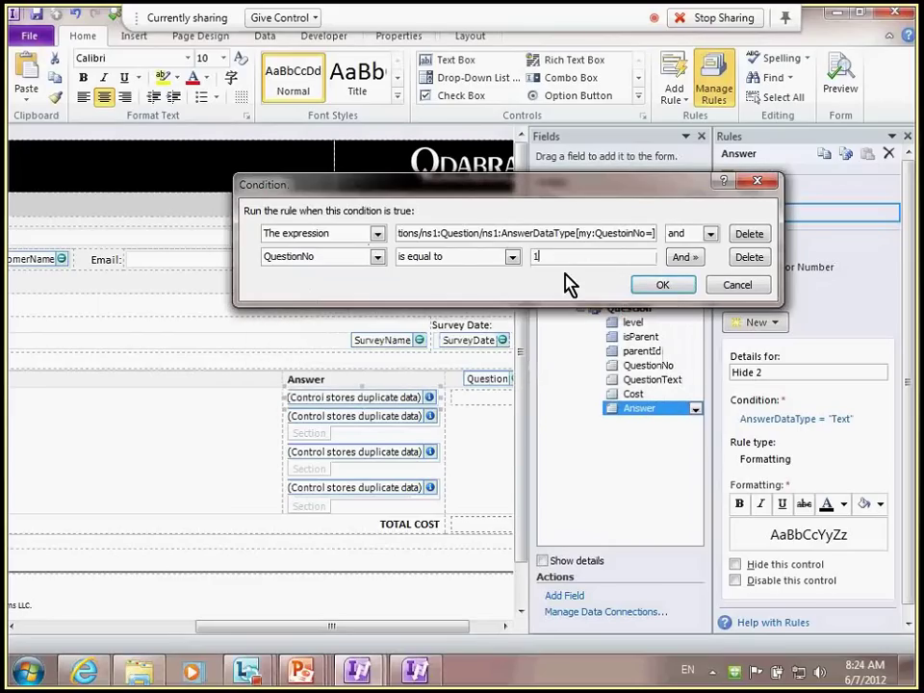
{"action": "left_click", "coordinate": [377, 257]}
{"action": "left_click", "coordinate": [383, 285]}
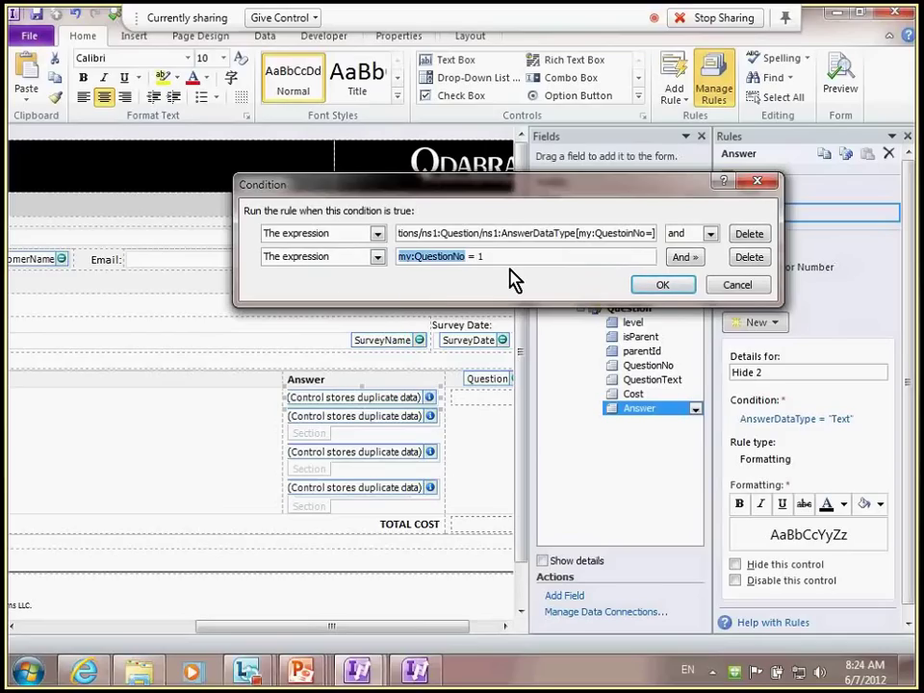
{"action": "left_click", "coordinate": [760, 258]}
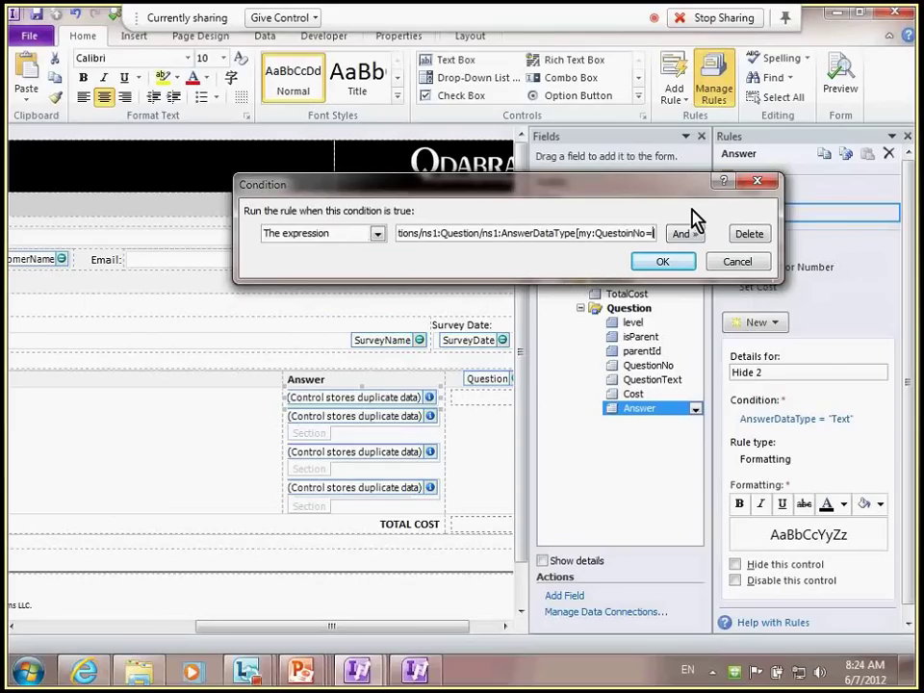
{"action": "key", "text": "Return"}
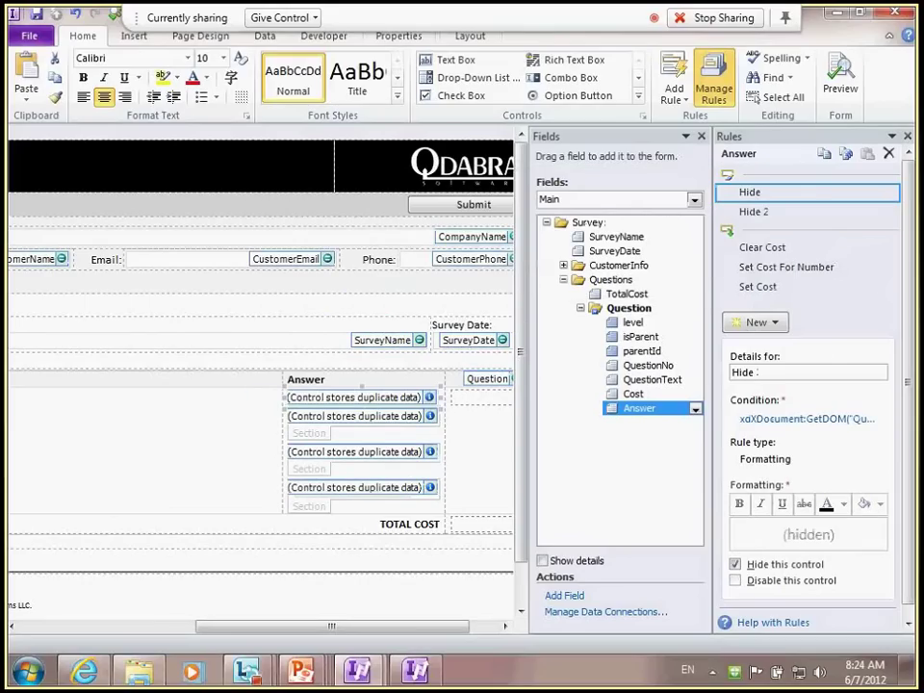
Open the Hide rule's condition and examine its expression's path to the Questions data source and the QuestionNo filter
{"action": "left_click", "coordinate": [807, 419]}
{"action": "left_click_drag", "start_coordinate": [19, 268], "coordinate": [339, 196]}
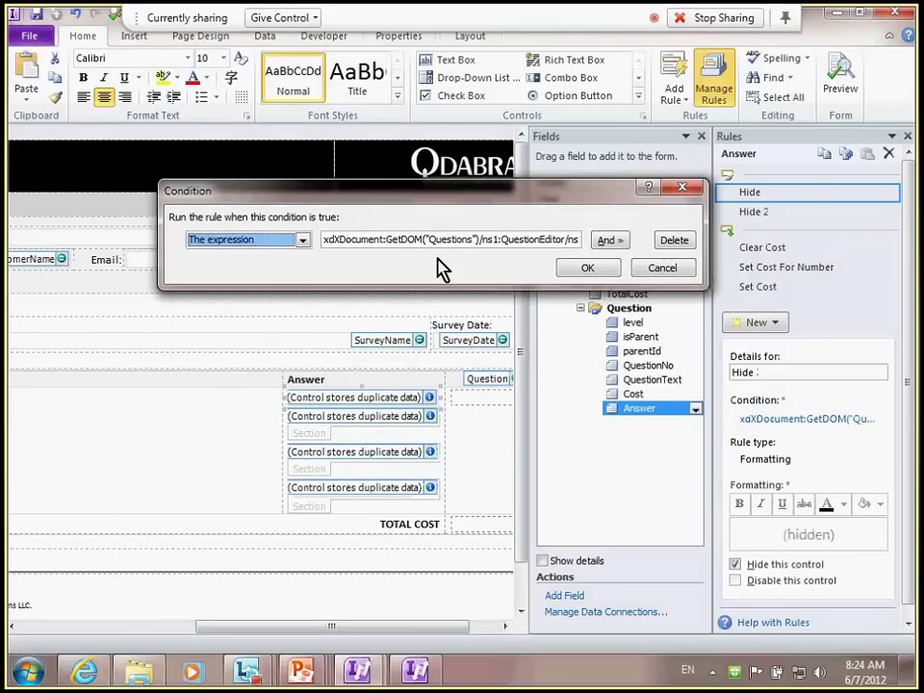
{"action": "left_click_drag", "start_coordinate": [324, 240], "coordinate": [487, 239]}
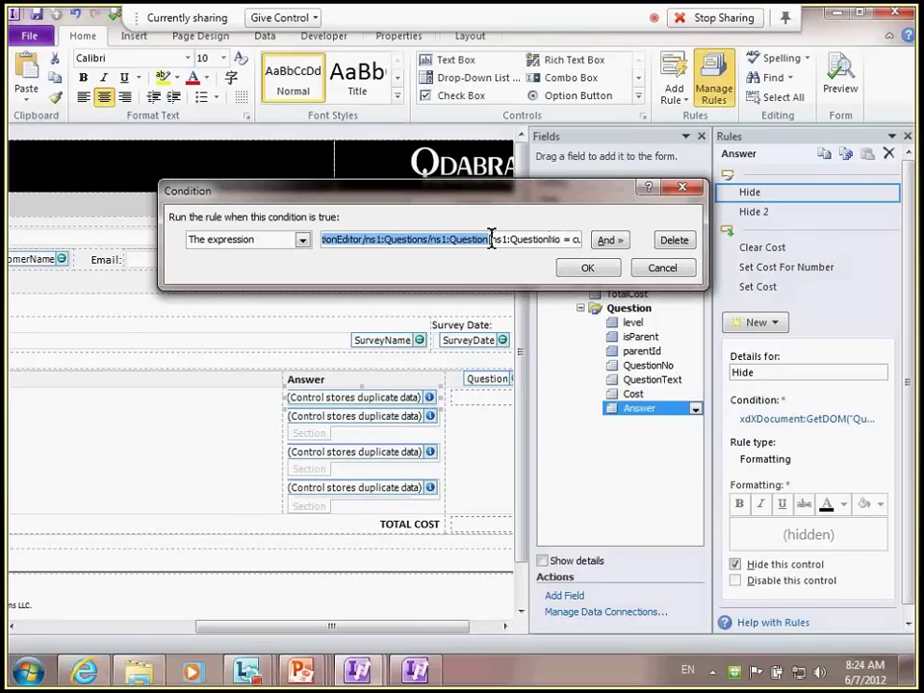
{"action": "left_click_drag", "start_coordinate": [491, 241], "coordinate": [457, 248]}
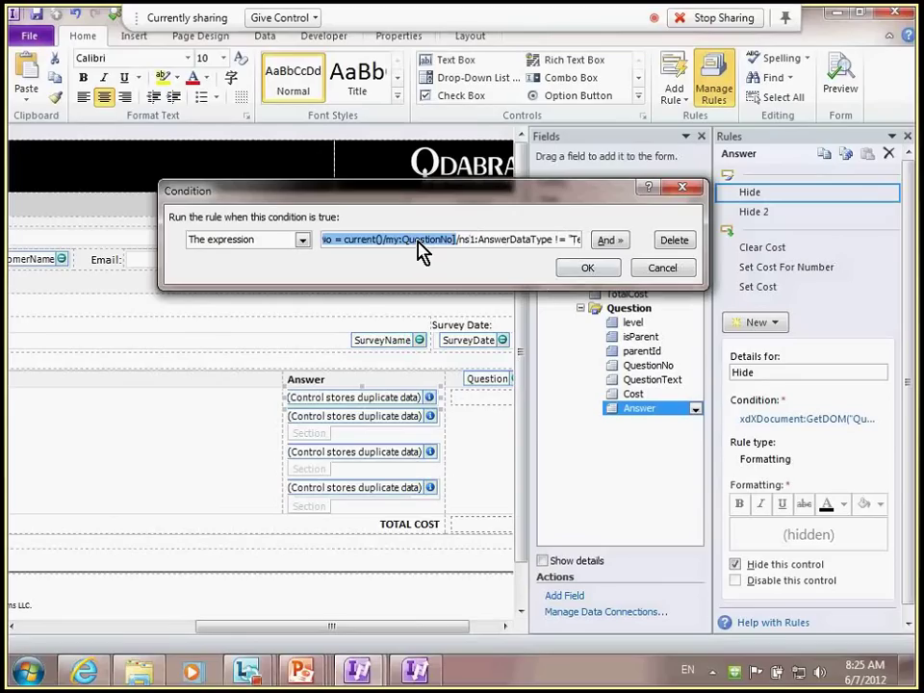
{"action": "key", "text": "shift+Left"}
{"action": "key", "text": "shift+Left"}
{"action": "key", "text": "shift+Left"}
{"action": "key", "text": "shift+Left"}
{"action": "key", "text": "shift+Left"}
{"action": "key", "text": "shift+Left"}
{"action": "key", "text": "shift+Left"}
{"action": "key", "text": "shift+Left"}
{"action": "key", "text": "shift+Left"}
{"action": "key", "text": "shift+Left"}
{"action": "key", "text": "shift+Left"}
{"action": "key", "text": "shift+Left"}
{"action": "key", "text": "shift+Left"}
{"action": "key", "text": "shift+Left"}
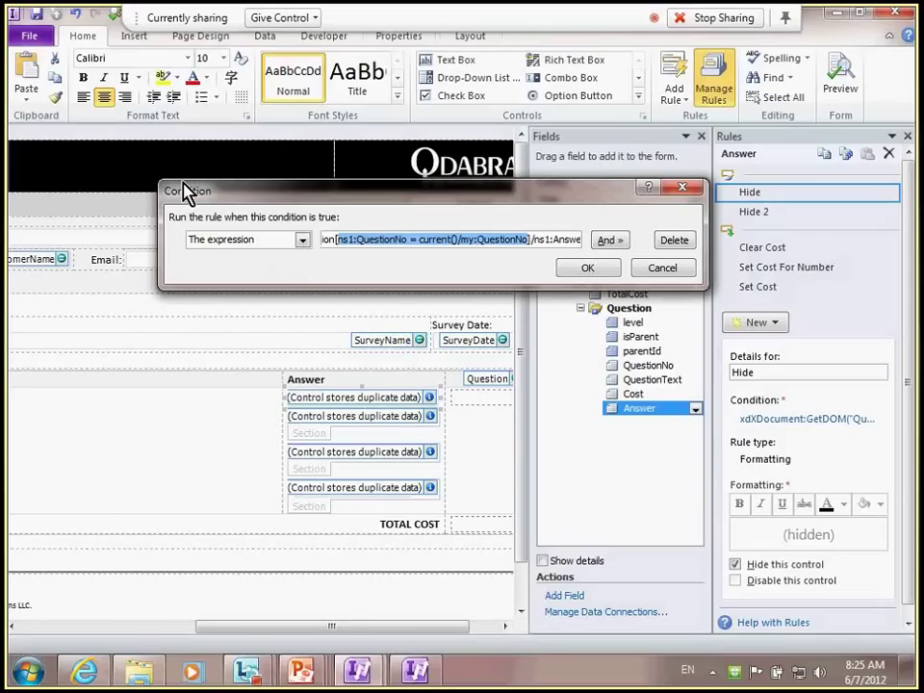
Examine both sides of the Hide expression's QuestionNo filter and its AnswerDataType comparison, and close the condition
{"action": "left_click", "coordinate": [357, 239]}
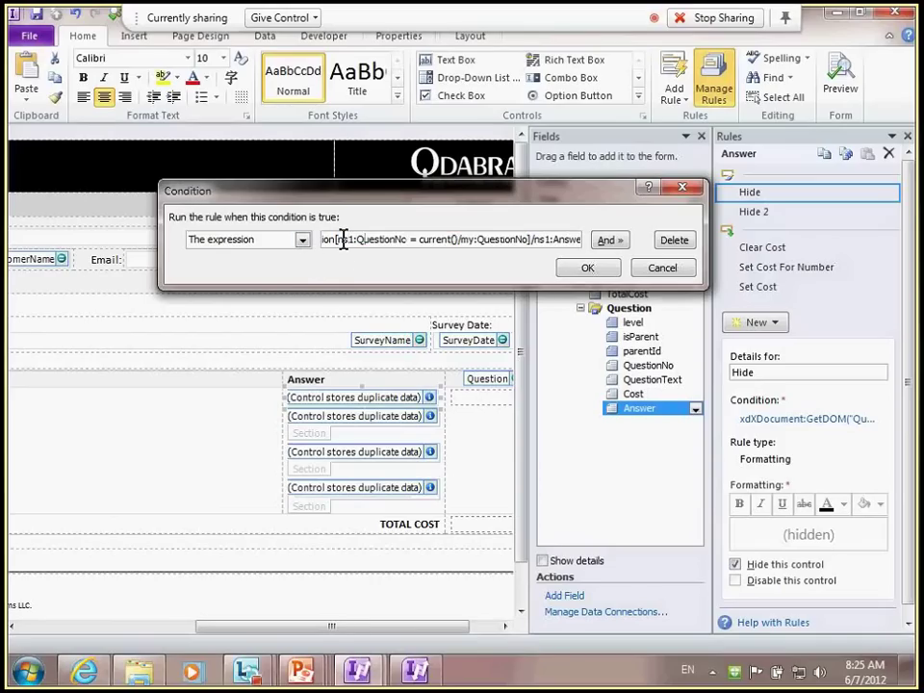
{"action": "left_click_drag", "start_coordinate": [338, 240], "coordinate": [528, 242]}
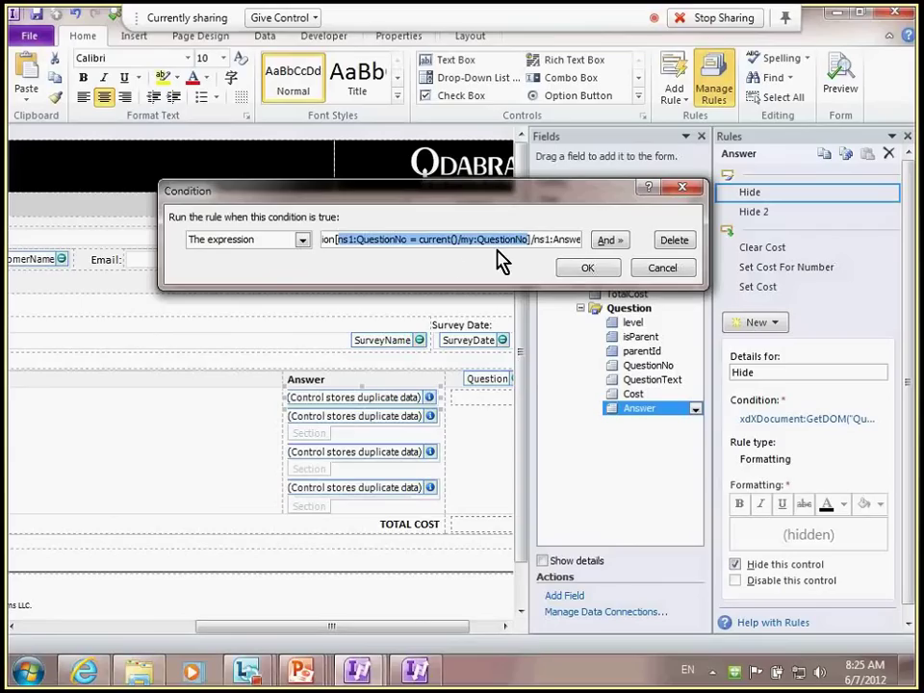
{"action": "left_click", "coordinate": [435, 240]}
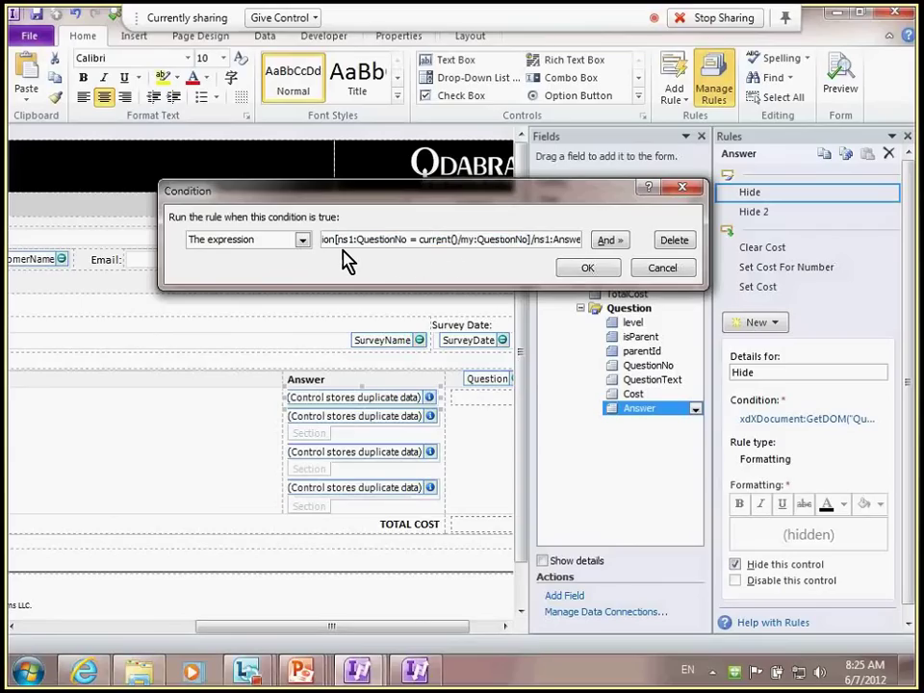
{"action": "left_click_drag", "start_coordinate": [408, 239], "coordinate": [334, 240]}
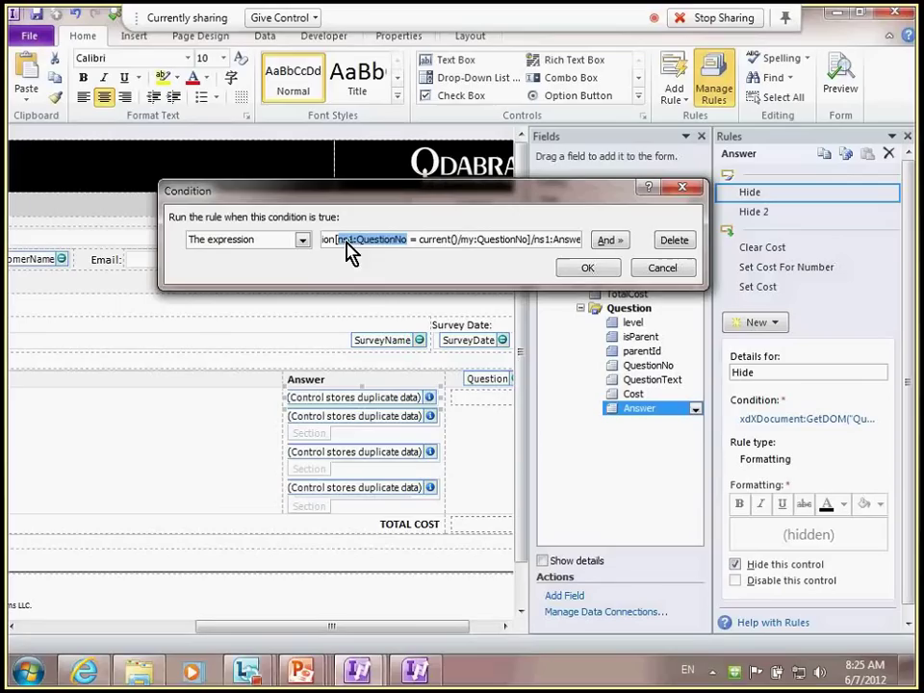
{"action": "left_click", "coordinate": [439, 241]}
{"action": "left_click_drag", "start_coordinate": [421, 242], "coordinate": [513, 241]}
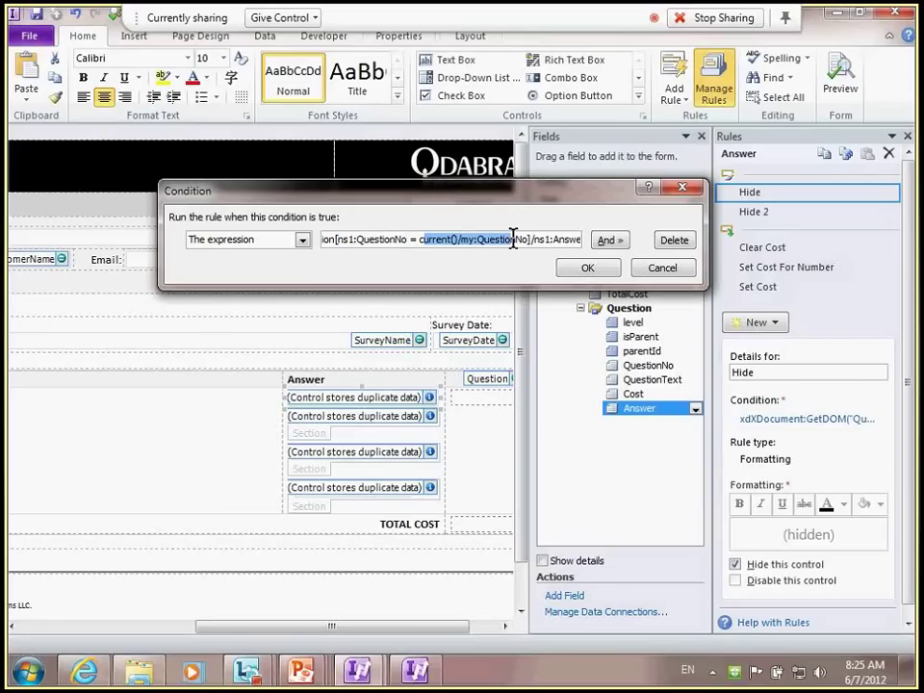
{"action": "left_click", "coordinate": [532, 242]}
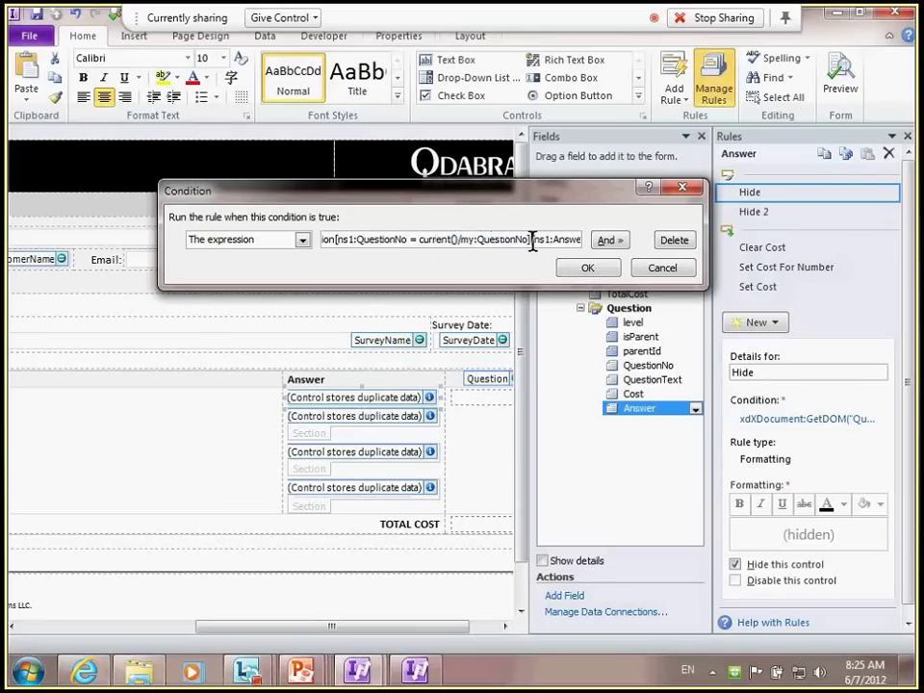
{"action": "left_click_drag", "start_coordinate": [532, 242], "coordinate": [627, 241]}
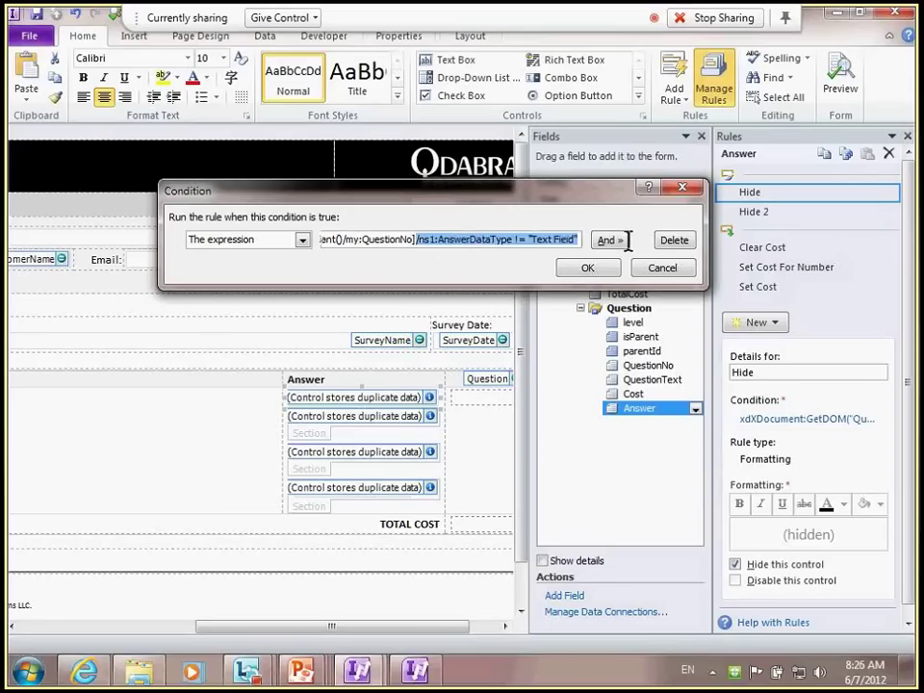
{"action": "left_click", "coordinate": [587, 268]}
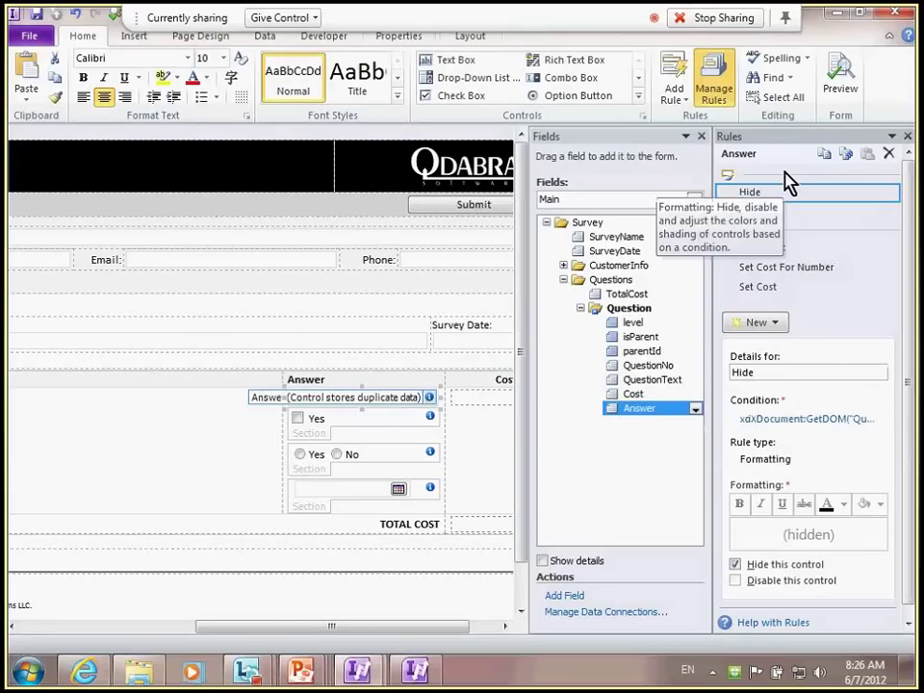
Switch to the PowerPoint slide show to review the This Week: Email More Complex slide, and return to the InfoPath survey form design
{"action": "key", "text": "alt+Tab"}
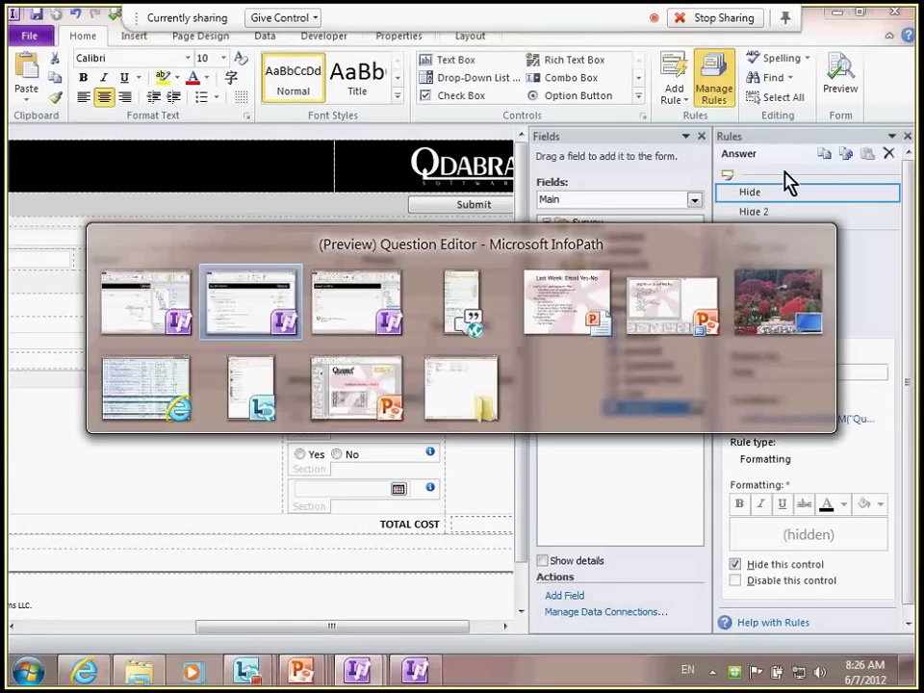
{"action": "key", "text": "alt+Tab"}
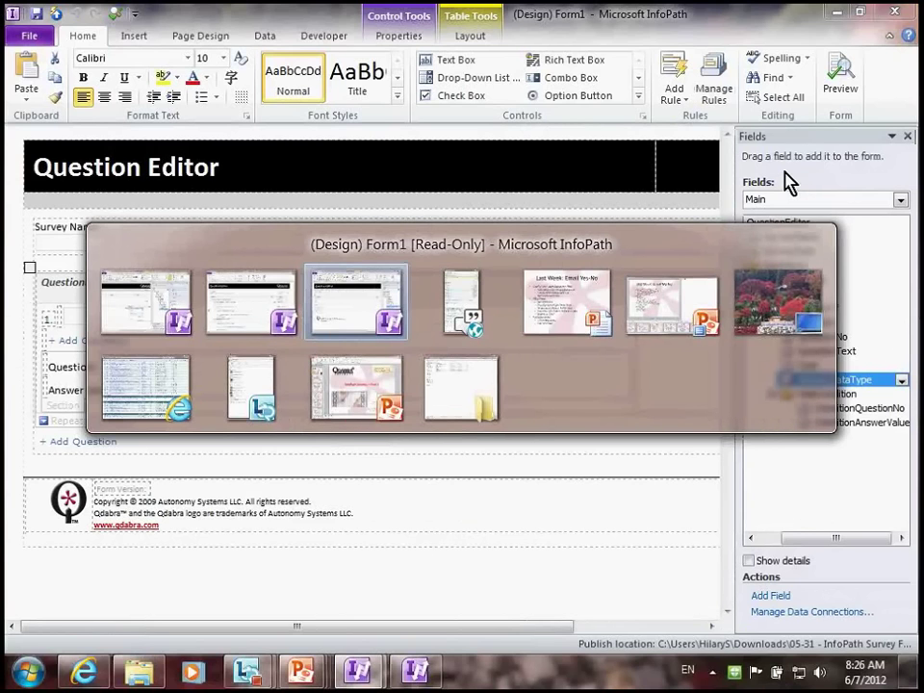
{"action": "key", "text": "alt+Tab"}
{"action": "key", "text": "alt+Tab"}
{"action": "key", "text": "alt+Tab"}
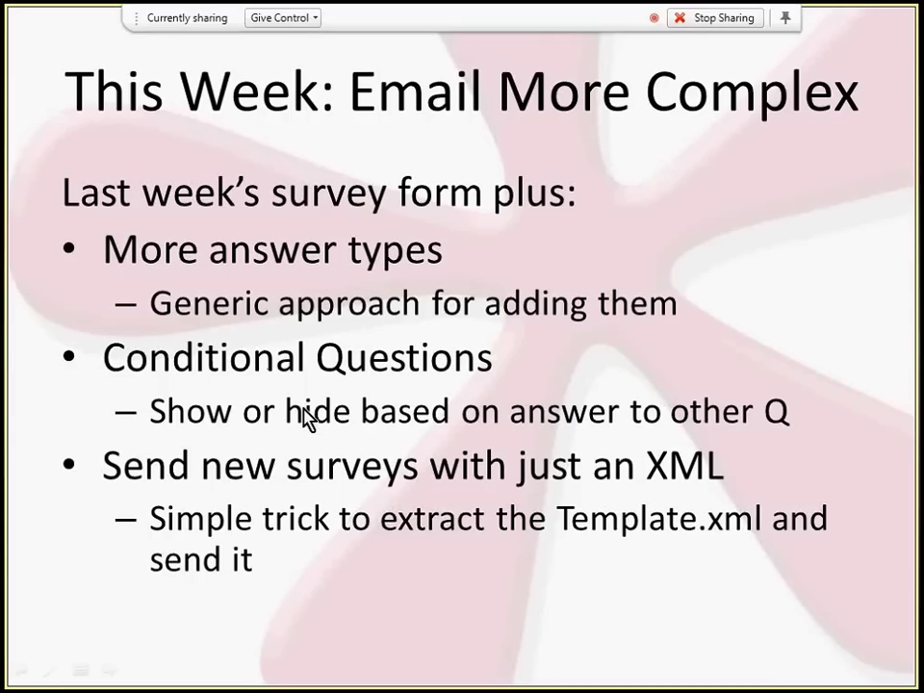
{"action": "key", "text": "alt+Tab"}
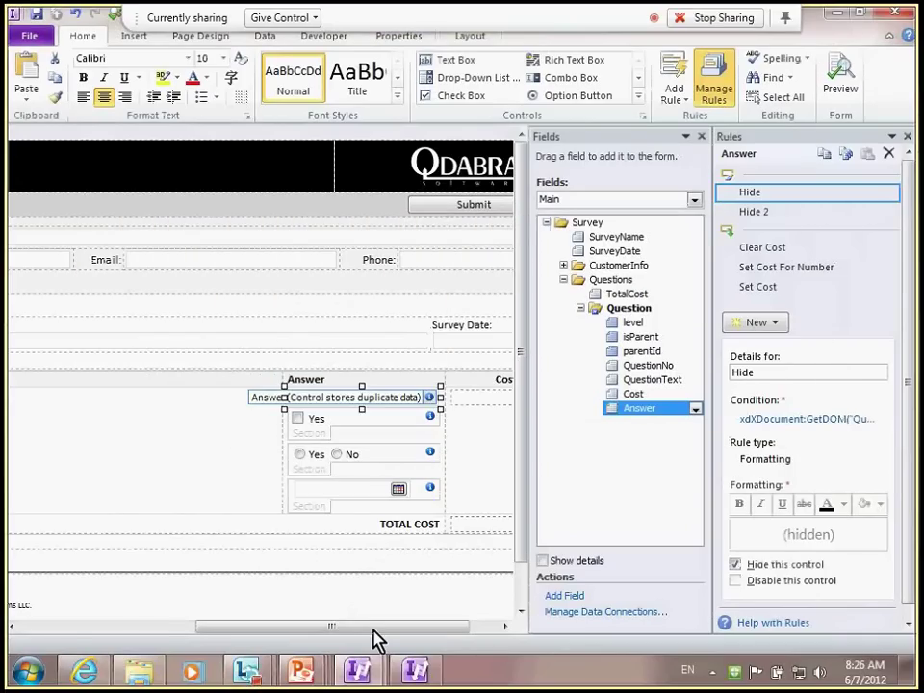
Delete the Hide rule from the Answer text box
{"action": "left_click_drag", "start_coordinate": [375, 640], "coordinate": [140, 643]}
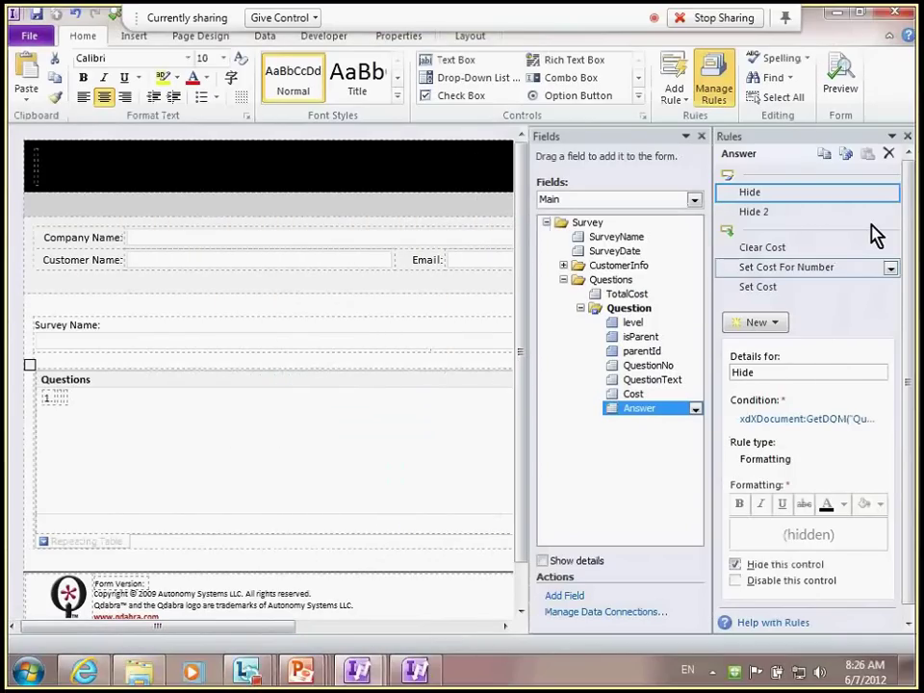
{"action": "left_click", "coordinate": [889, 153]}
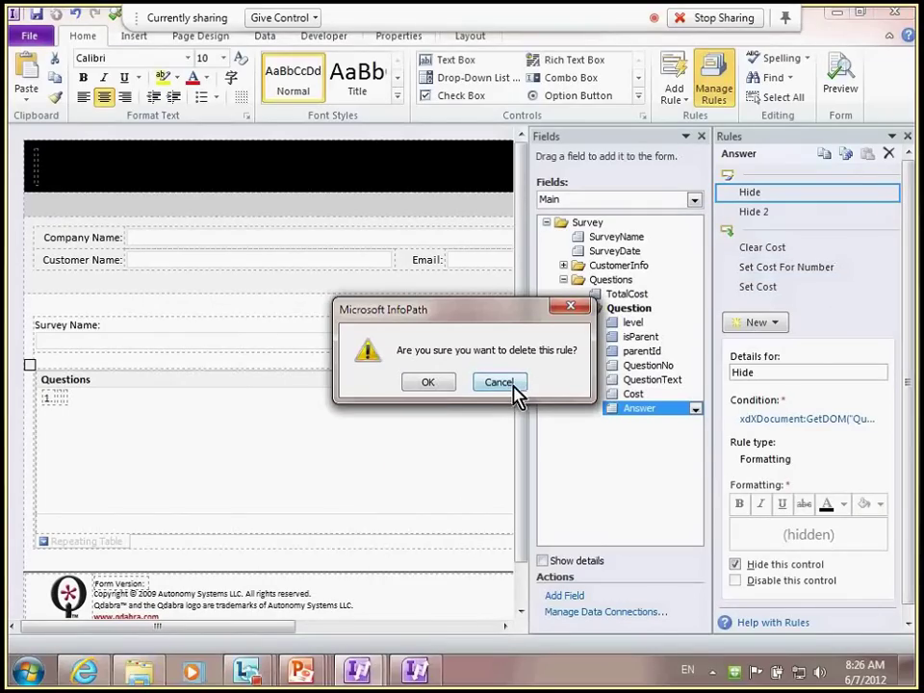
{"action": "left_click", "coordinate": [445, 384]}
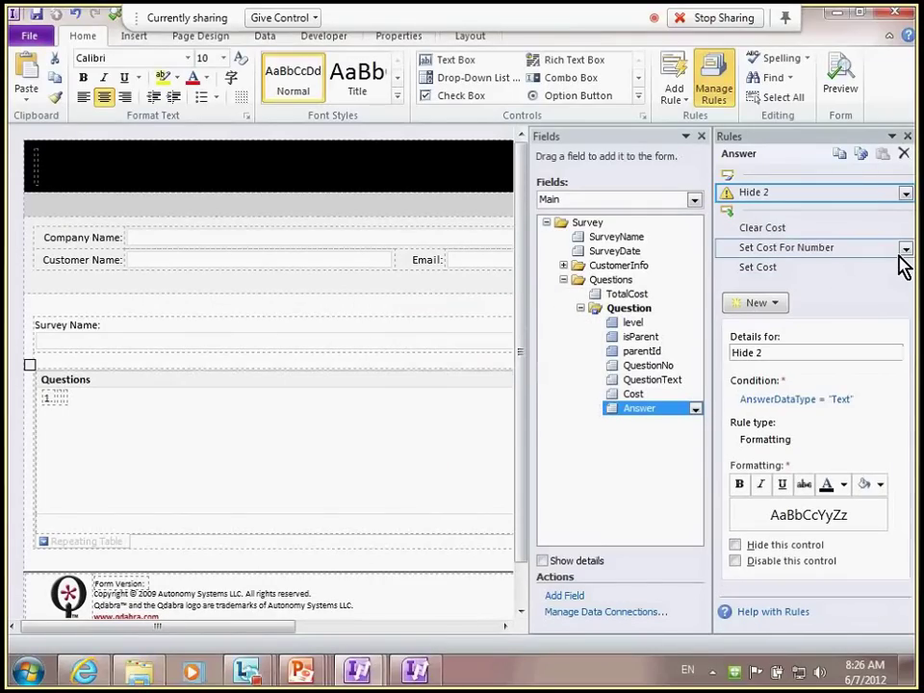
Close the Form2 design without saving its changes and switch to the read-only survey form design
{"action": "key", "text": "alt+F4"}
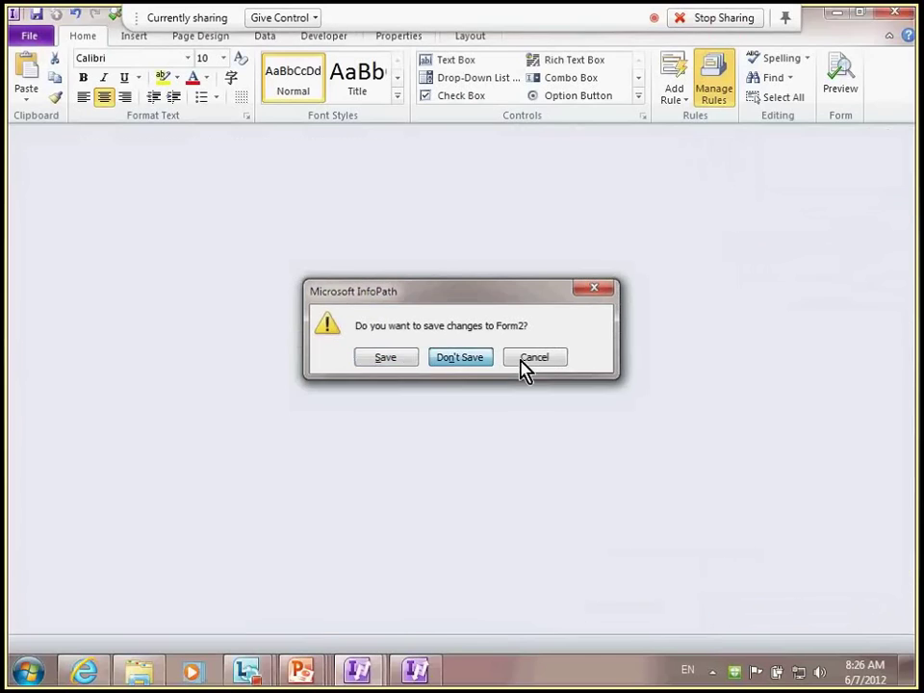
{"action": "key", "text": "alt+Tab"}
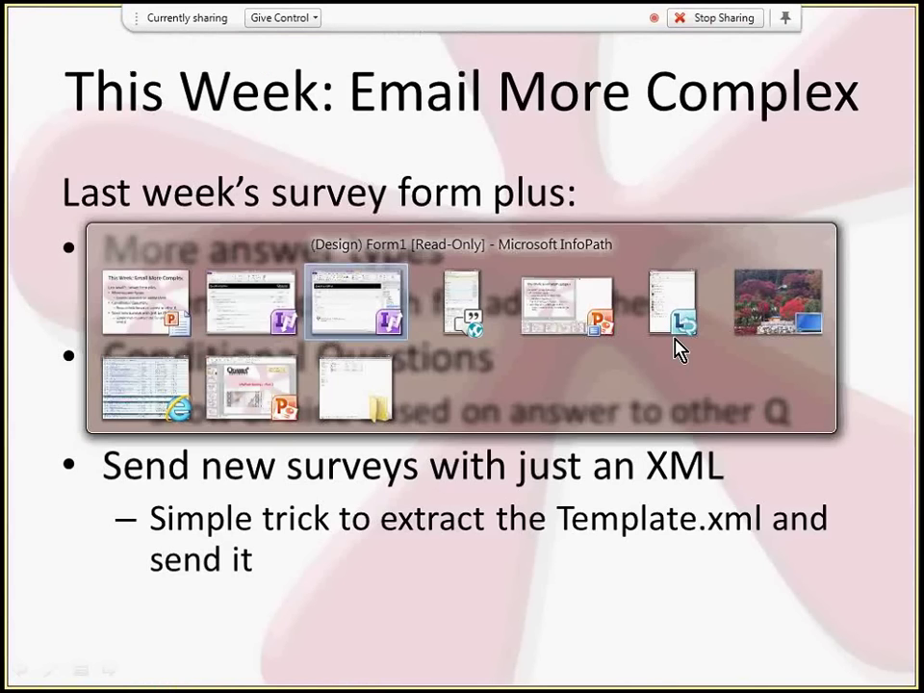
{"action": "key", "text": "alt+Tab"}
{"action": "key", "text": "alt+Tab"}
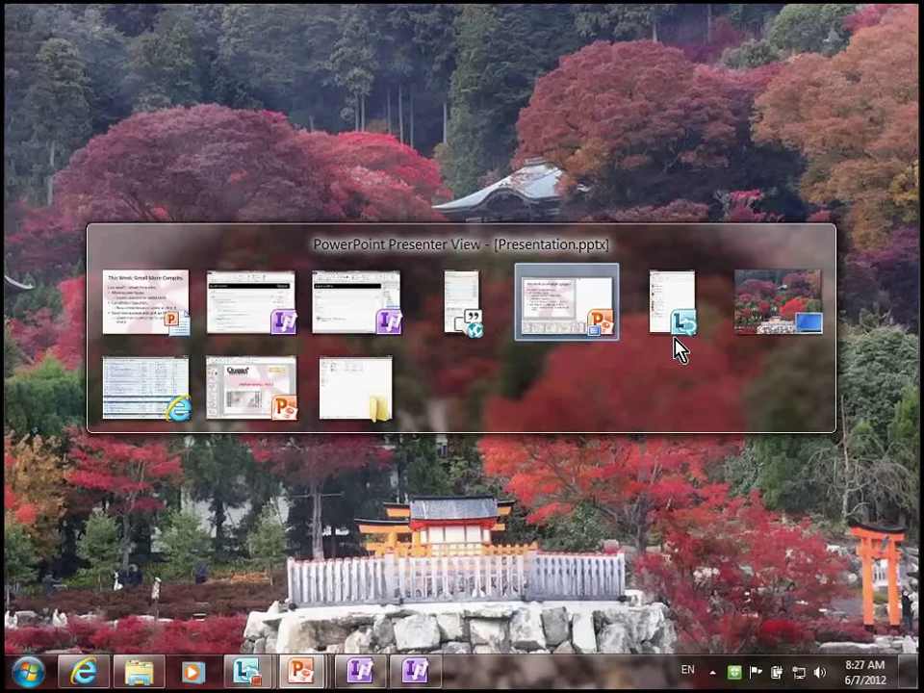
{"action": "left_click", "coordinate": [356, 301]}
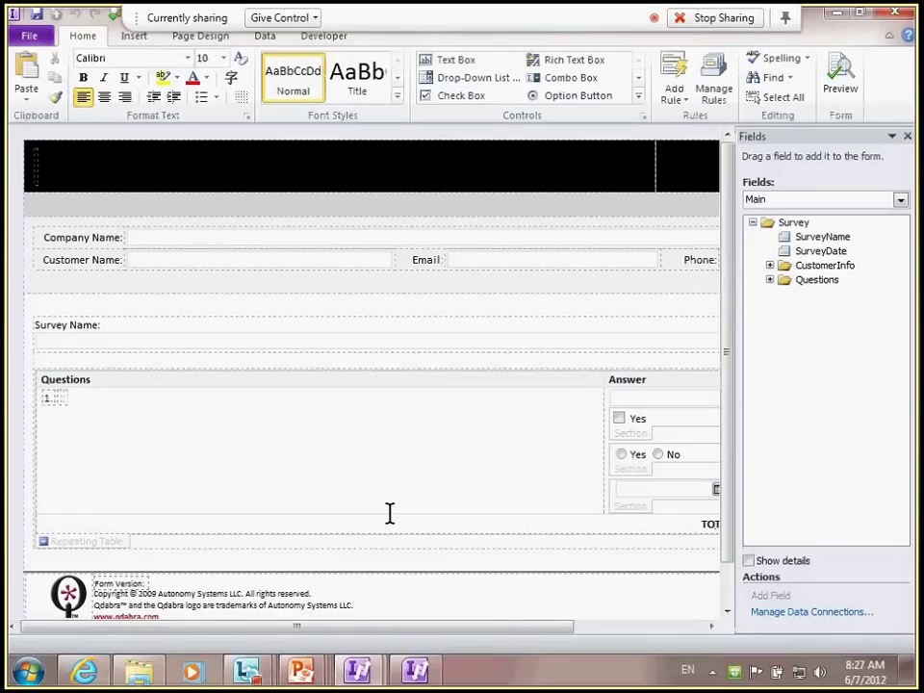
Open the condition of the Hide If Condition Met rule on the Questions repeating table
{"action": "left_click", "coordinate": [77, 546]}
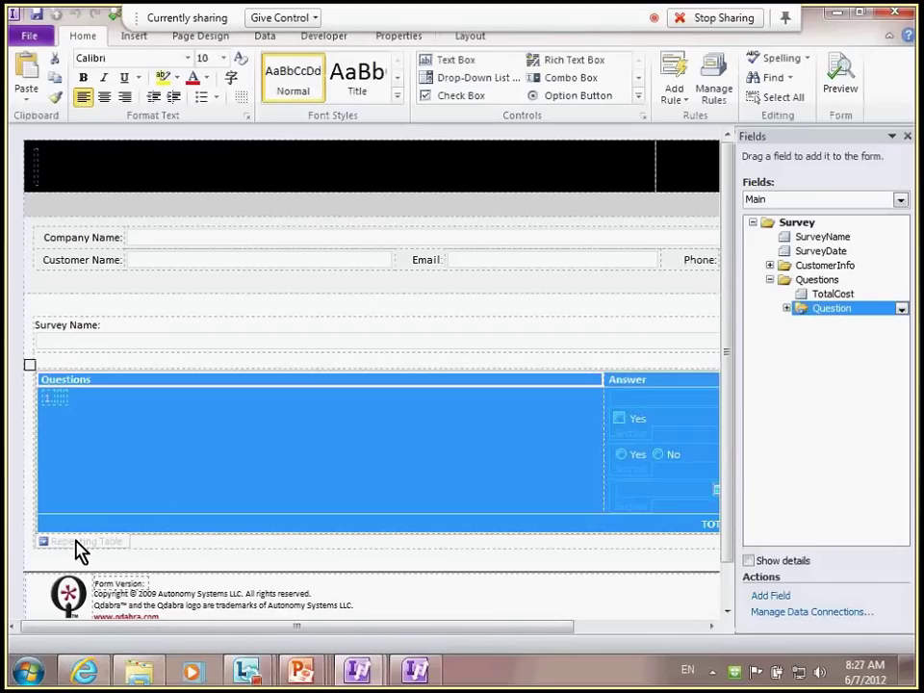
{"action": "left_click", "coordinate": [717, 88]}
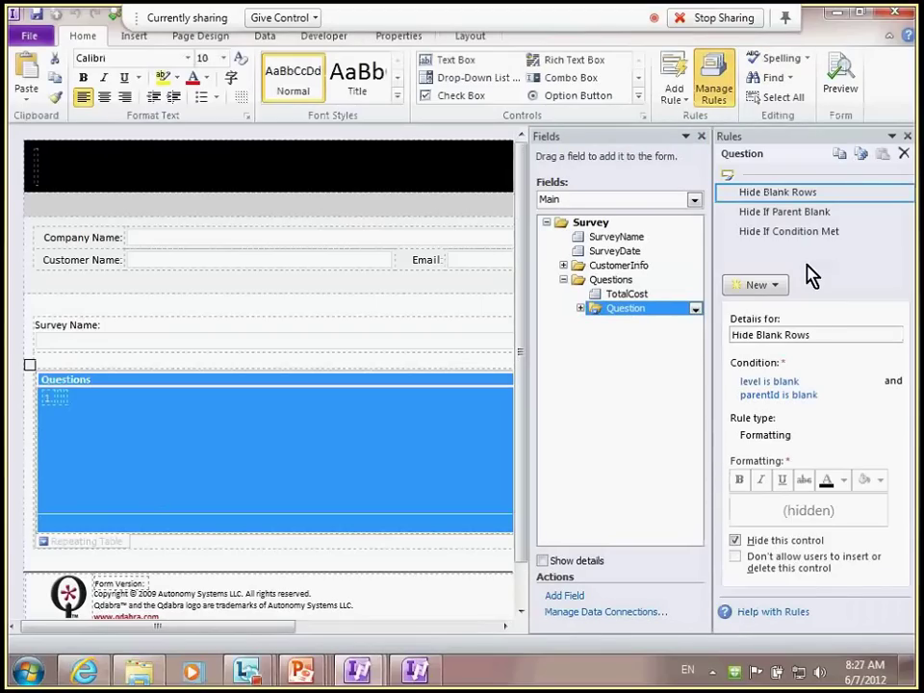
{"action": "left_click", "coordinate": [827, 232]}
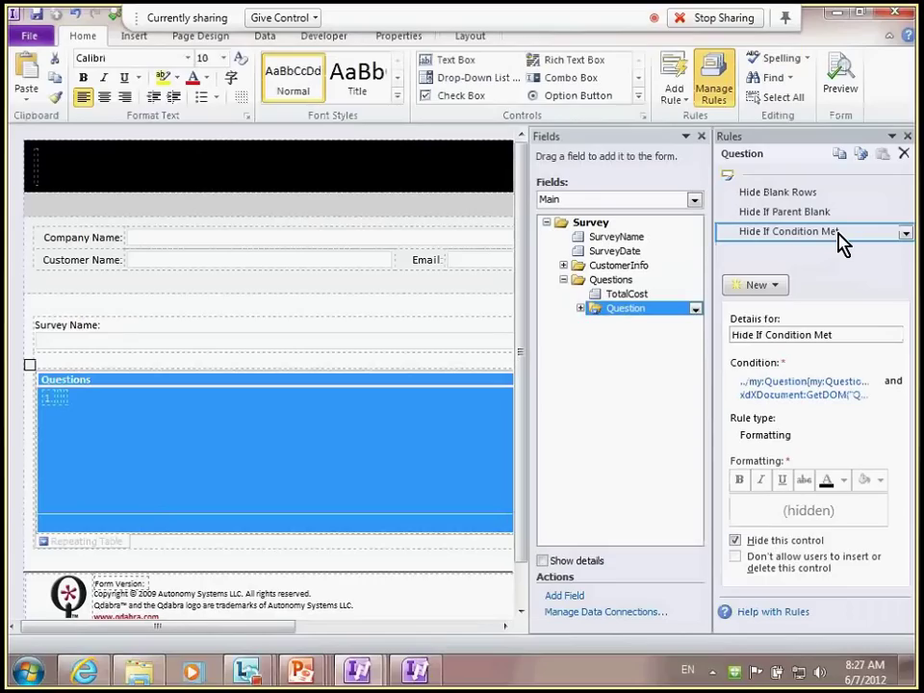
{"action": "left_click", "coordinate": [804, 388]}
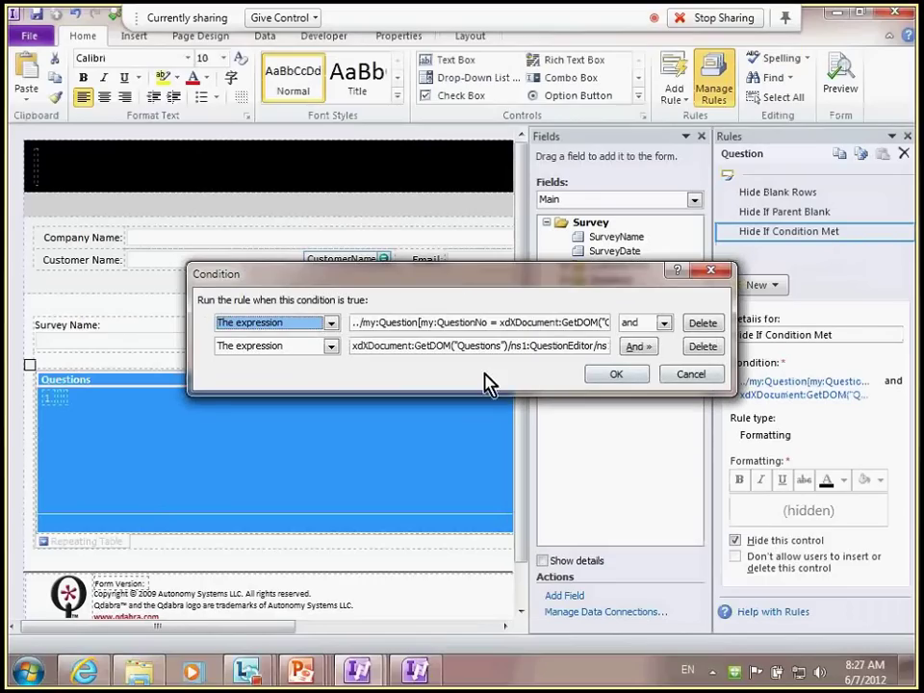
Examine both expressions of the Hide If Condition Met rule, including the ConditionQuestionNo blank test and the ConditionAnswerValue comparison
{"action": "left_click", "coordinate": [365, 326]}
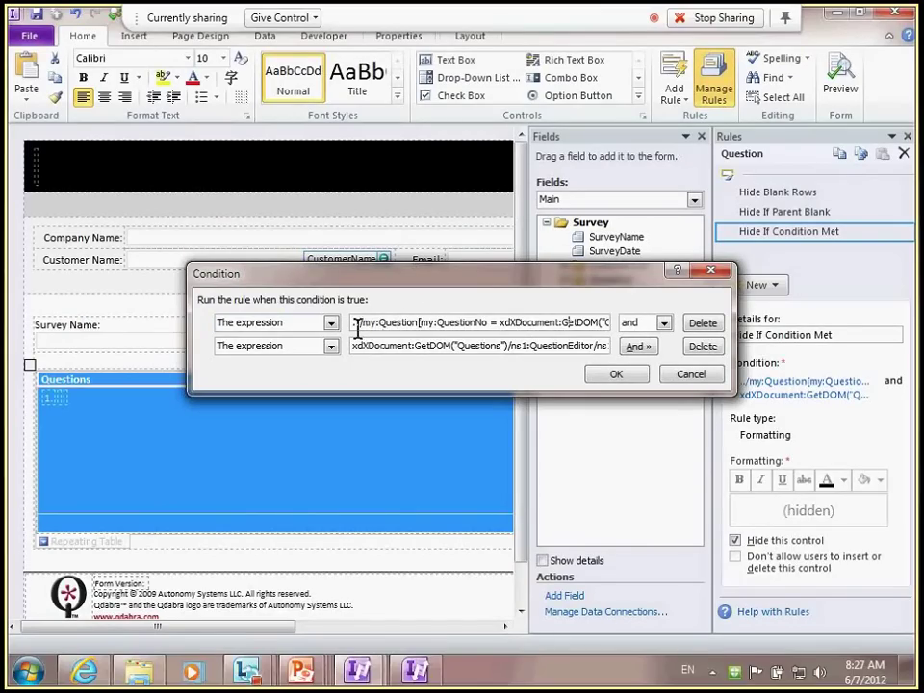
{"action": "left_click", "coordinate": [357, 326]}
{"action": "left_click_drag", "start_coordinate": [417, 348], "coordinate": [646, 355]}
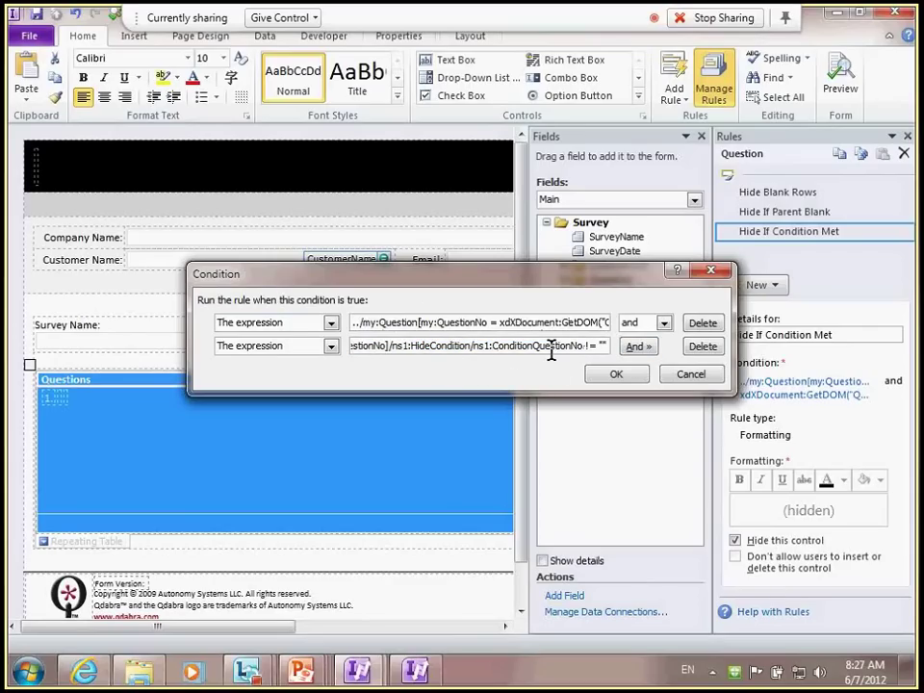
{"action": "left_click_drag", "start_coordinate": [497, 347], "coordinate": [583, 347]}
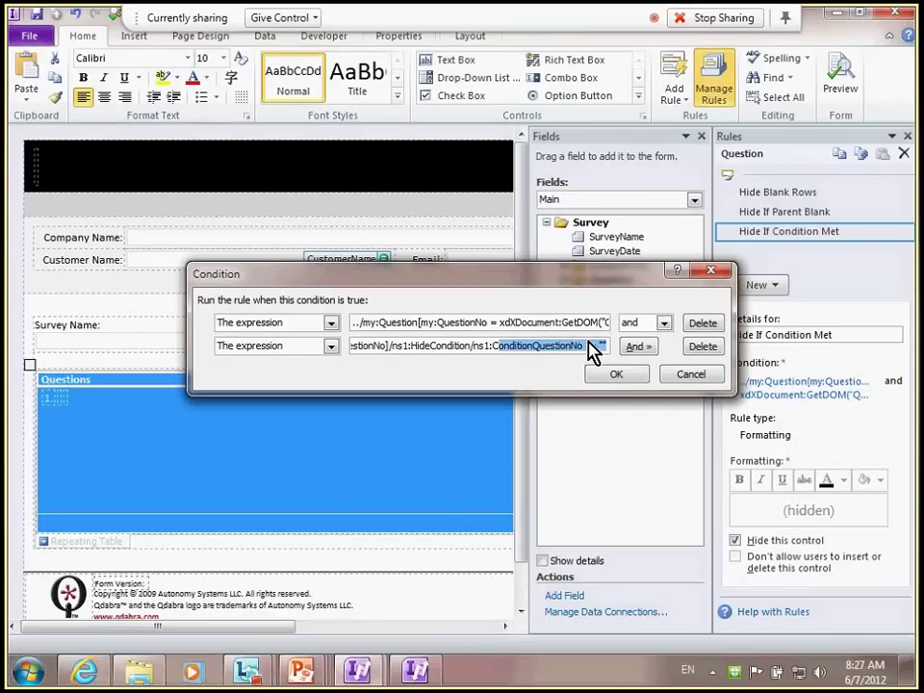
{"action": "left_click_drag", "start_coordinate": [502, 323], "coordinate": [676, 323]}
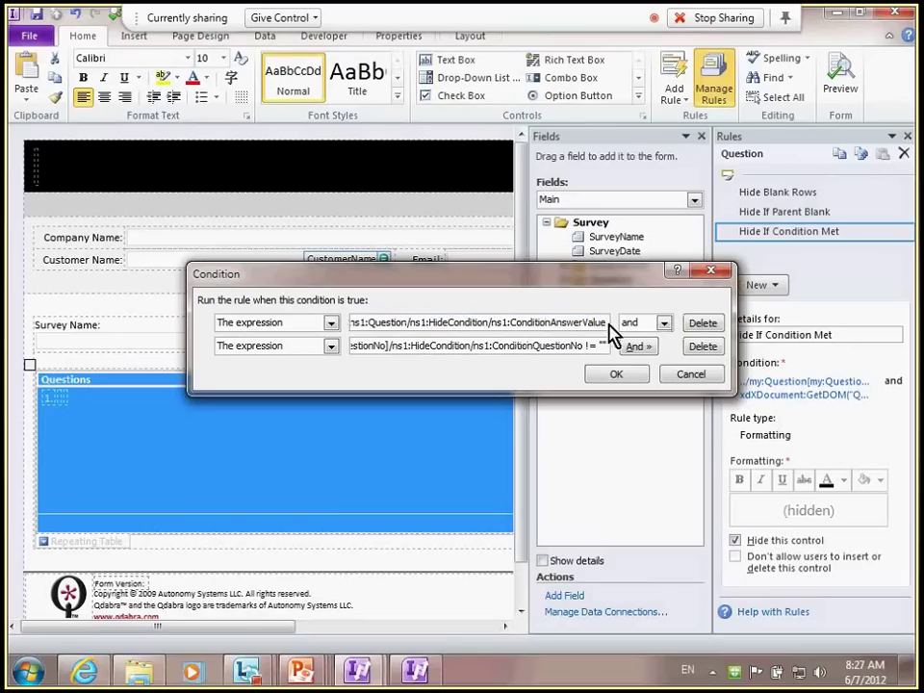
{"action": "left_click", "coordinate": [571, 322]}
{"action": "left_click", "coordinate": [604, 324]}
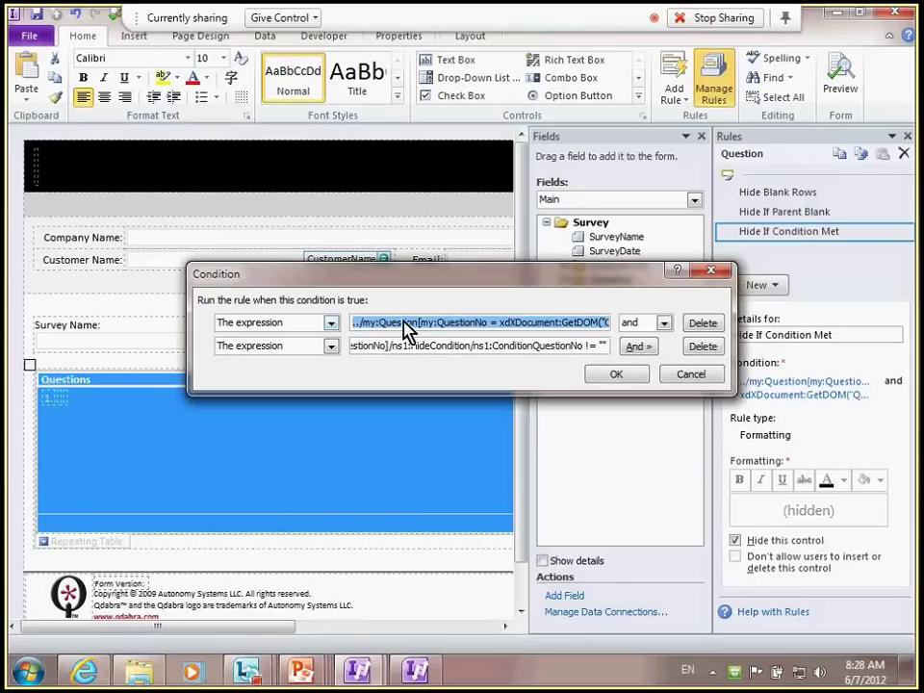
{"action": "left_click_drag", "start_coordinate": [468, 349], "coordinate": [689, 349]}
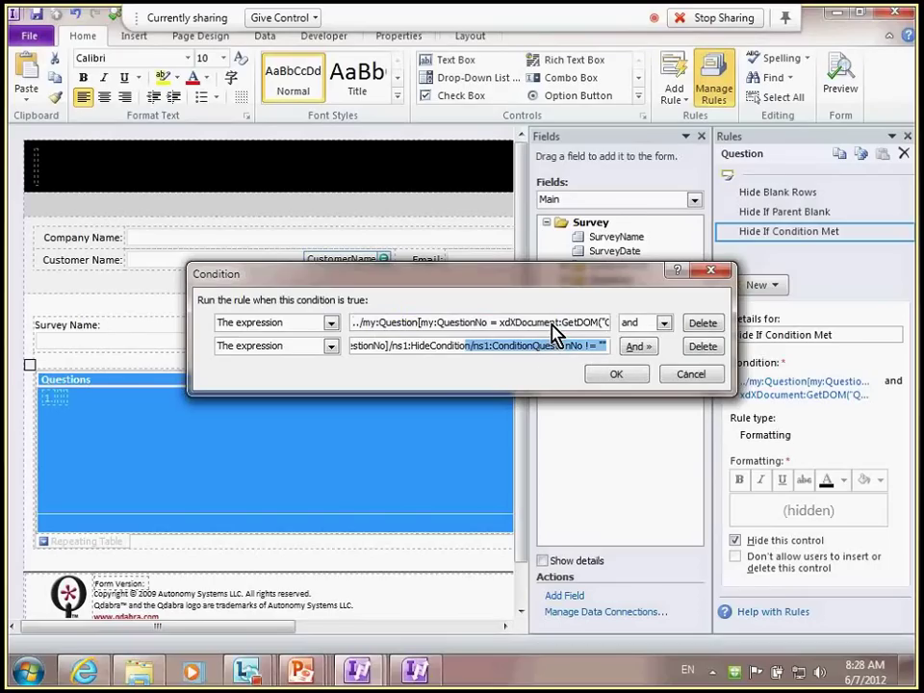
{"action": "left_click_drag", "start_coordinate": [553, 330], "coordinate": [462, 325]}
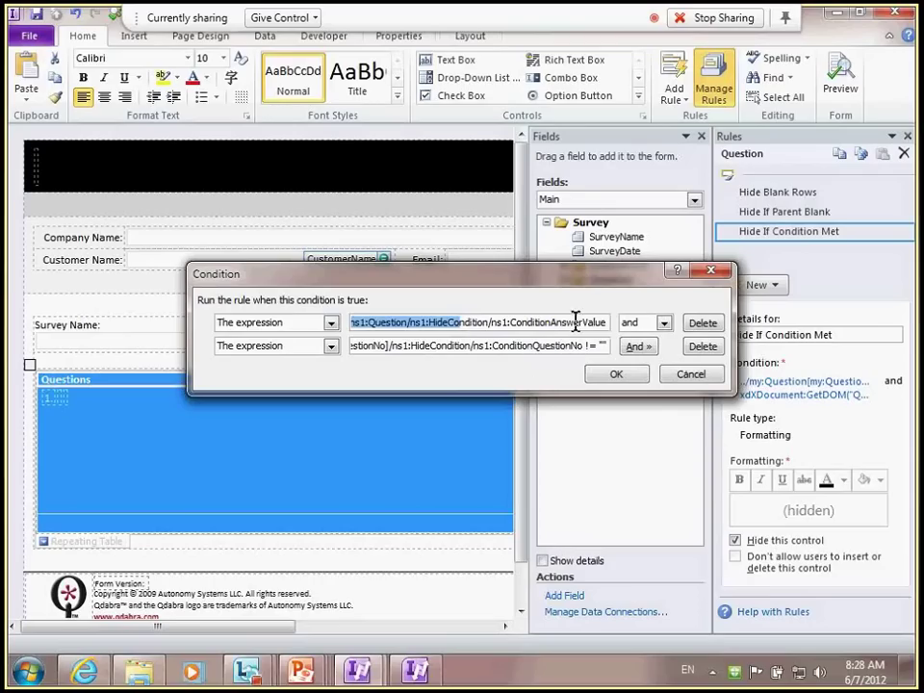
{"action": "left_click_drag", "start_coordinate": [575, 324], "coordinate": [640, 324]}
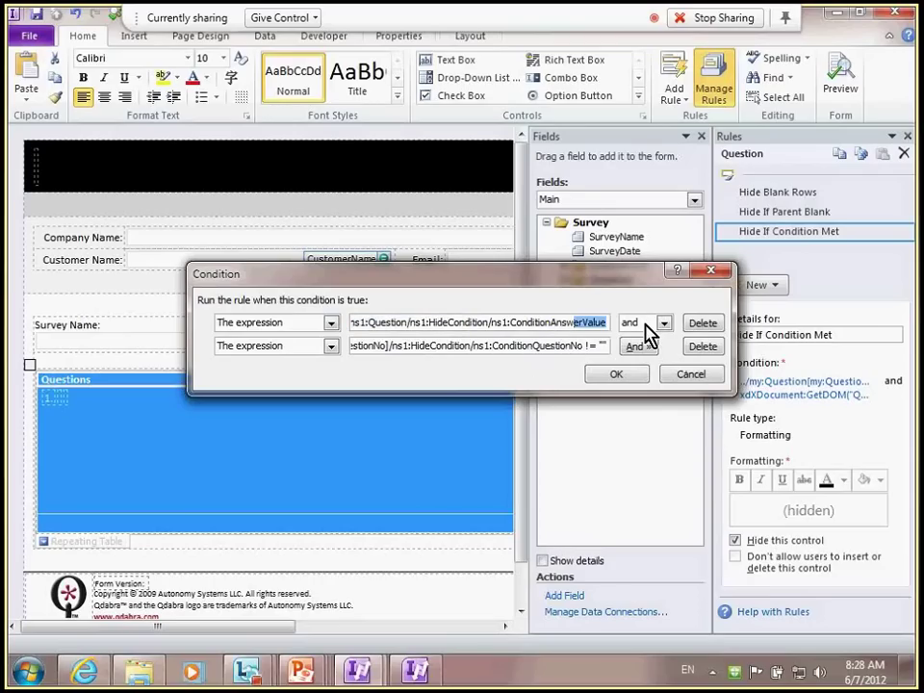
Copy the condition's first expression into a new Notepad document and turn on word wrap
{"action": "key", "text": "ctrl+a"}
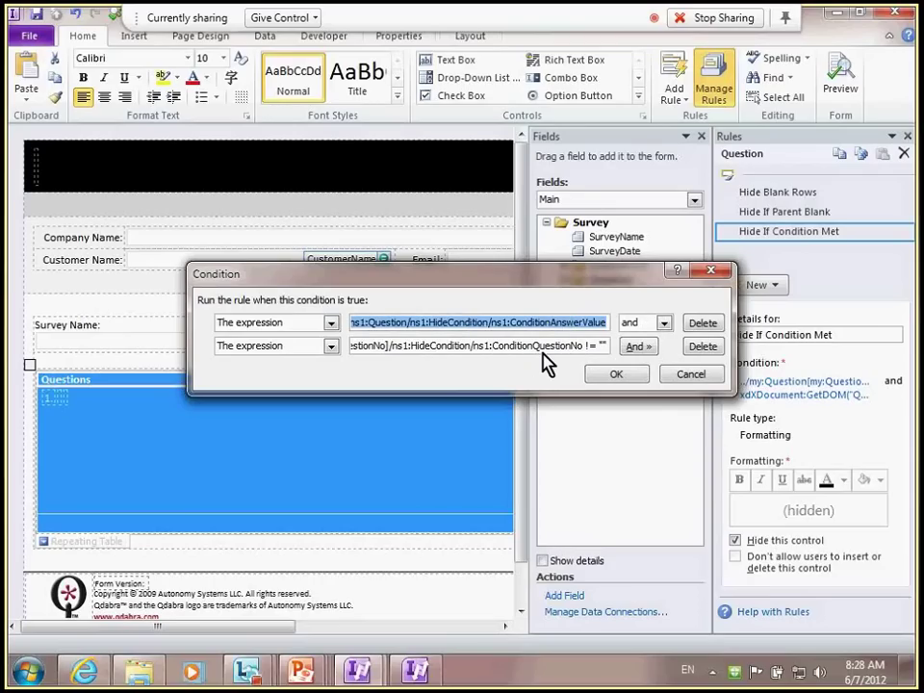
{"action": "key", "text": "super"}
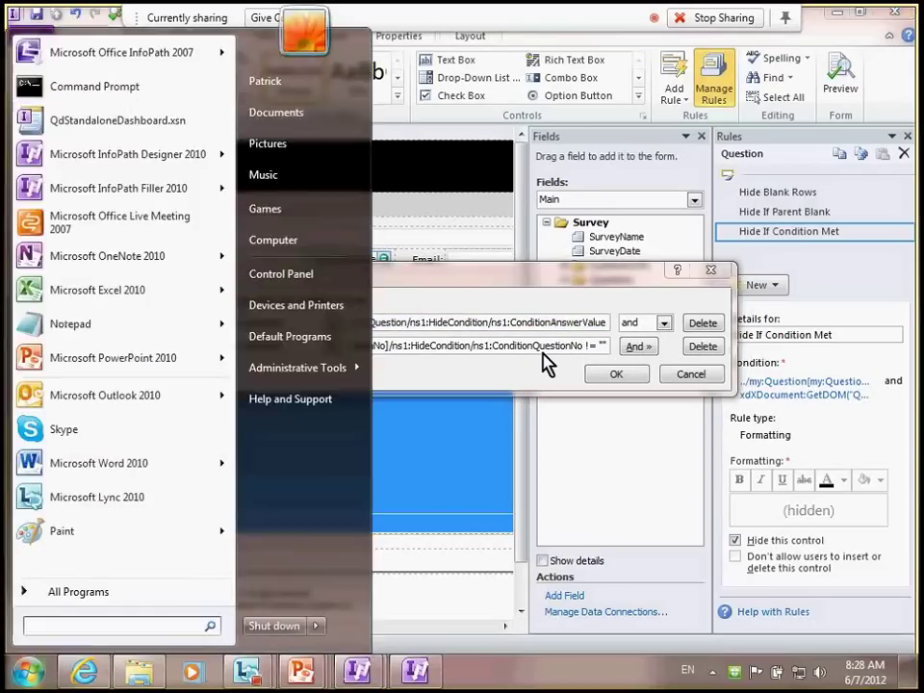
{"action": "type", "text": "notepad"}
{"action": "key", "text": "Return"}
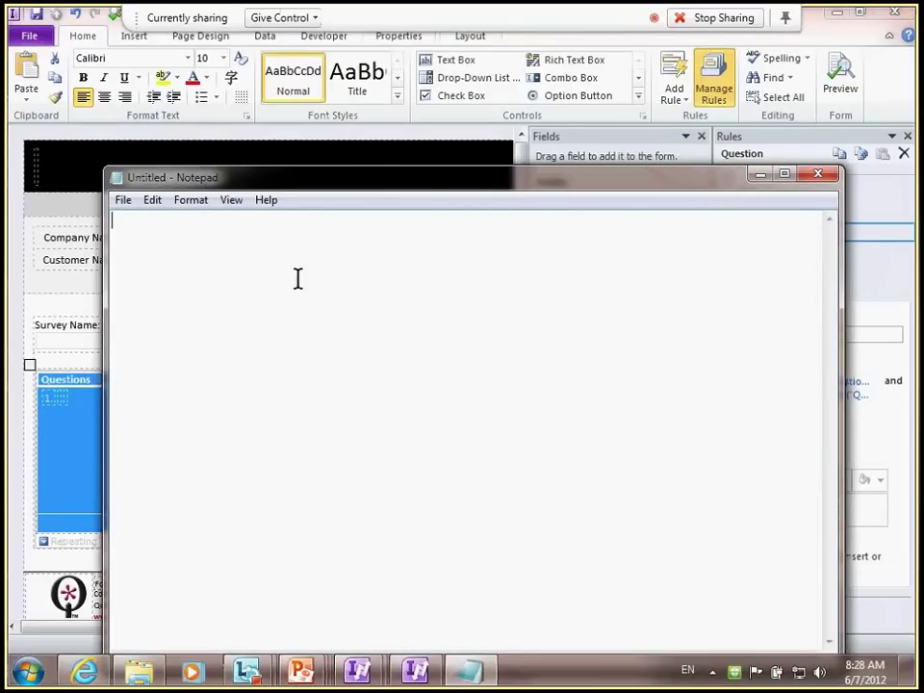
{"action": "key", "text": "ctrl+v"}
{"action": "left_click", "coordinate": [190, 199]}
{"action": "left_click", "coordinate": [140, 221]}
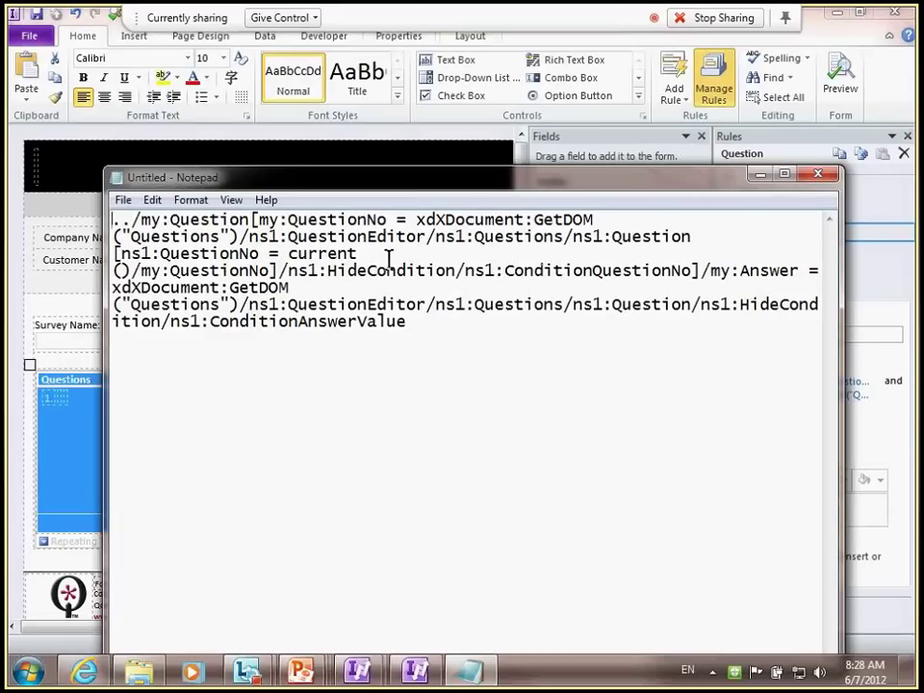
Examine the pasted expression's nested QuestionNo and ConditionQuestionNo filter and the ConditionAnswerValue path compared with my:Answer
{"action": "left_click_drag", "start_coordinate": [250, 220], "coordinate": [257, 221]}
{"action": "left_click", "coordinate": [701, 270], "text": "shift"}
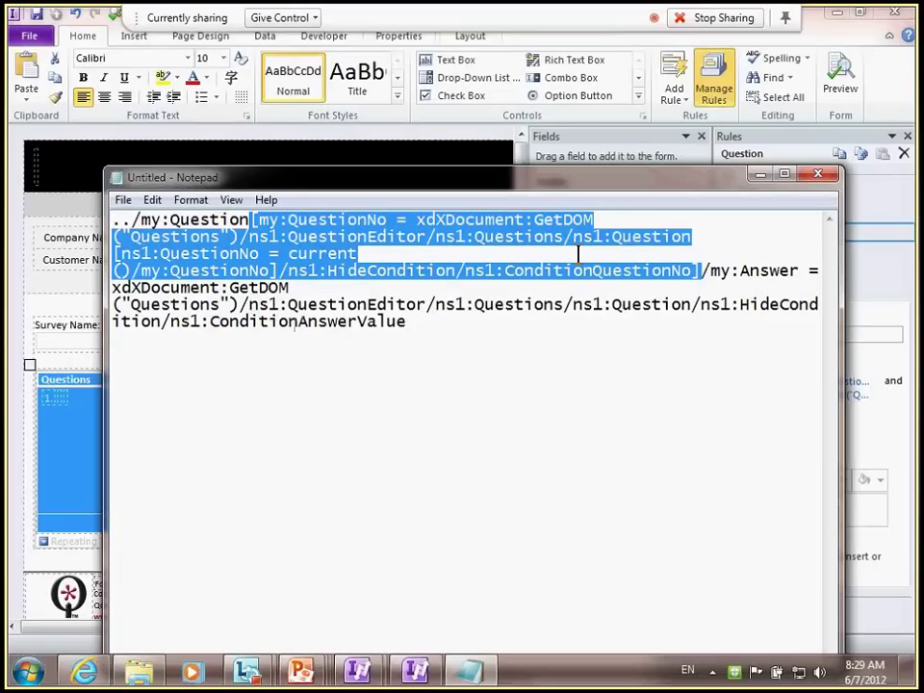
{"action": "left_click_drag", "start_coordinate": [268, 219], "coordinate": [699, 242]}
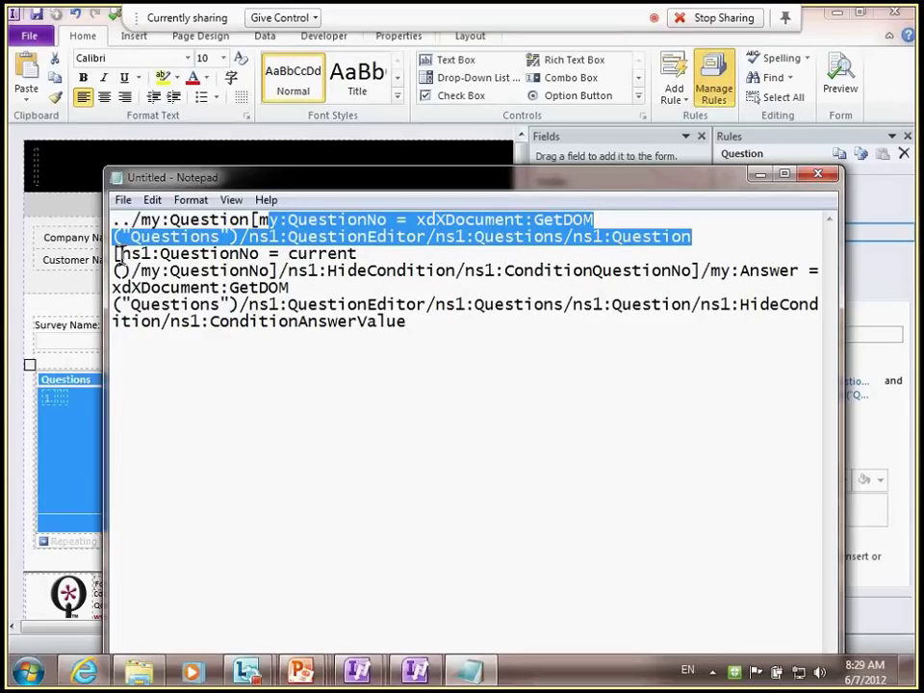
{"action": "left_click_drag", "start_coordinate": [114, 253], "coordinate": [702, 271]}
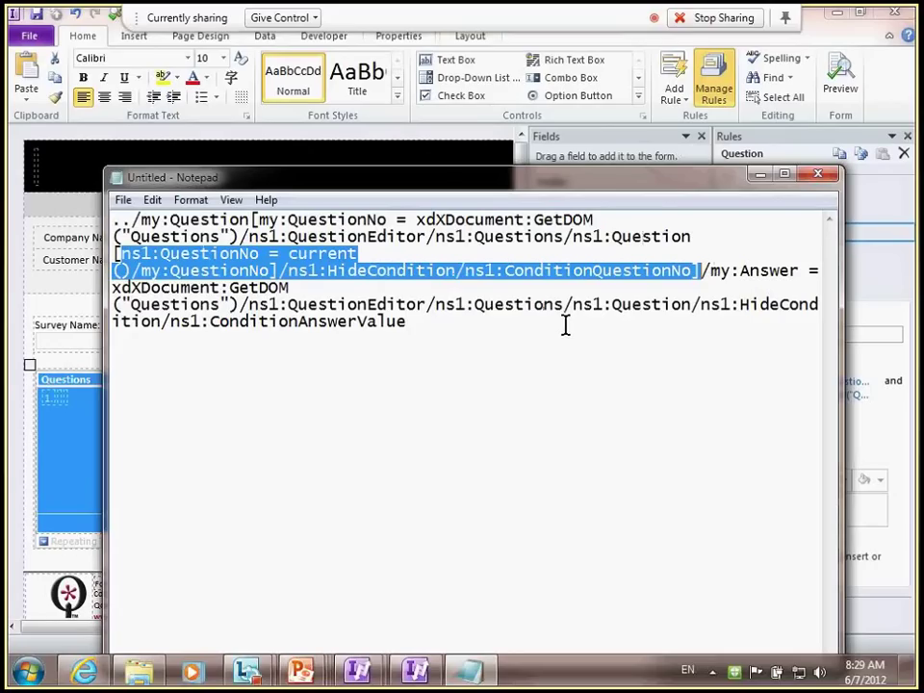
{"action": "left_click", "coordinate": [475, 334]}
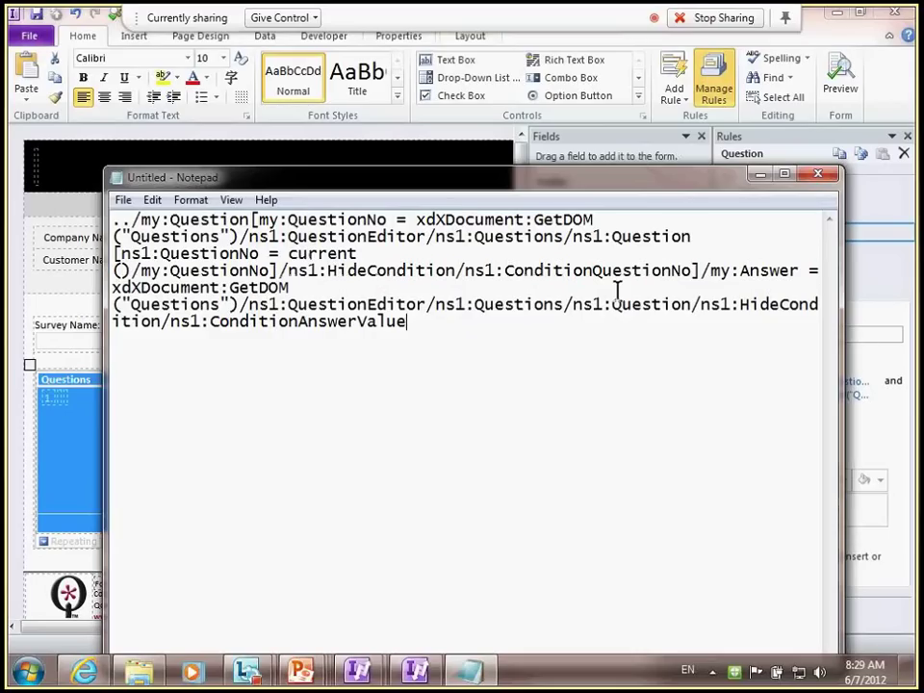
{"action": "left_click_drag", "start_coordinate": [706, 270], "coordinate": [58, 163]}
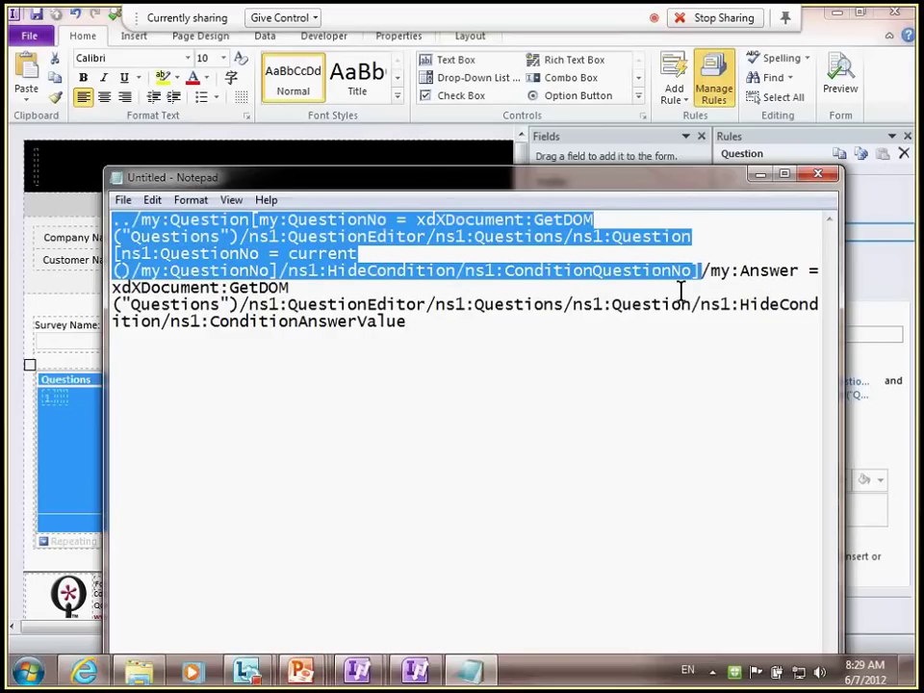
{"action": "left_click_drag", "start_coordinate": [413, 323], "coordinate": [45, 306]}
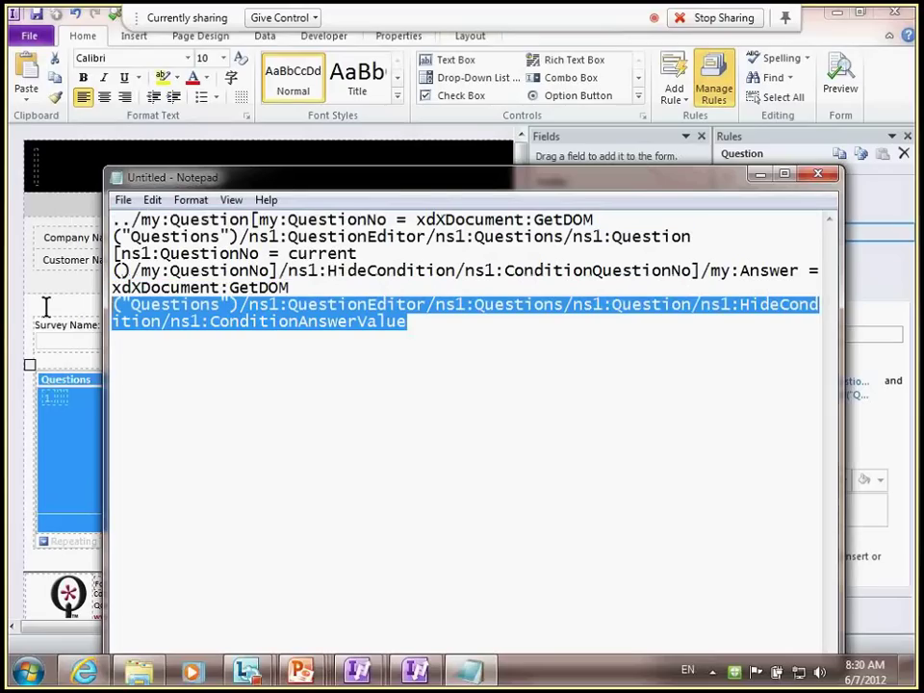
Switch to the Question Editor form preview and review the conditional questions with their linked Question and Answer Value settings
{"action": "key", "text": "alt+Tab"}
{"action": "left_click", "coordinate": [566, 333]}
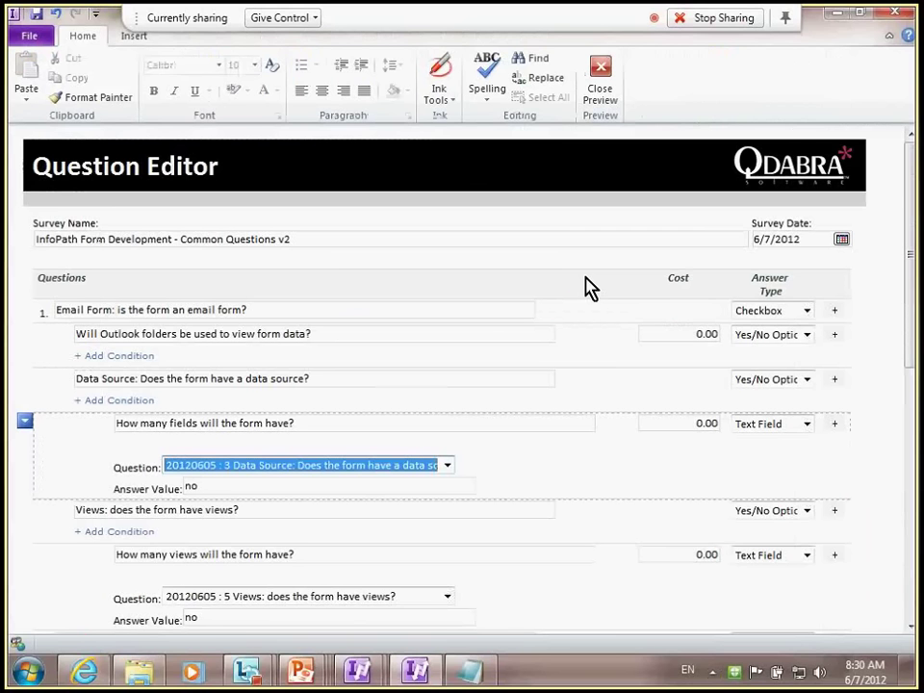
{"action": "scroll", "coordinate": [591, 287], "scroll_direction": "down", "scroll_amount": 1}
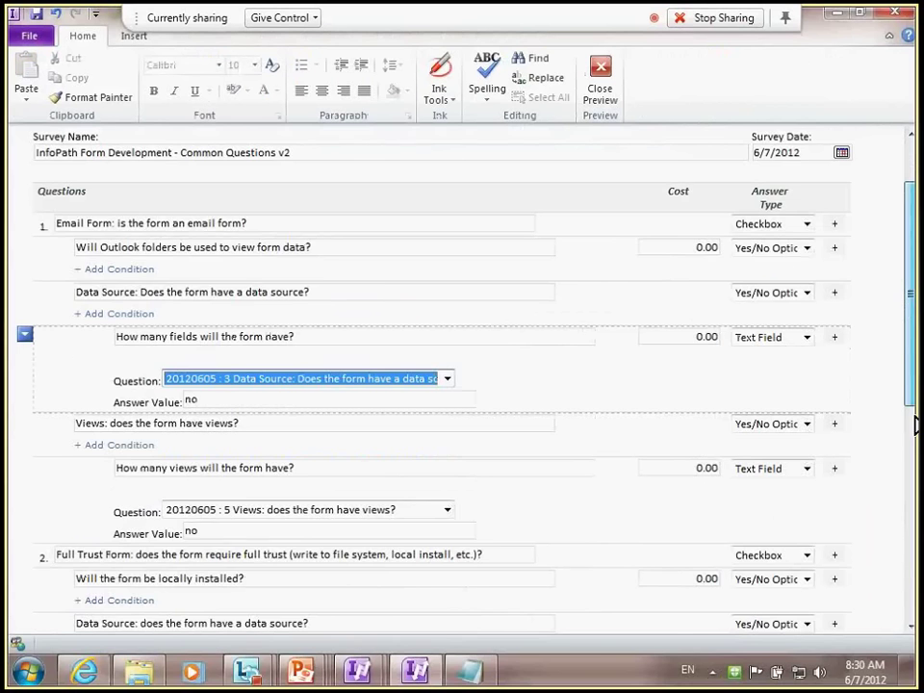
{"action": "scroll", "coordinate": [591, 286], "scroll_direction": "down", "scroll_amount": 3}
{"action": "scroll", "coordinate": [462, 375], "scroll_direction": "down", "scroll_amount": 1}
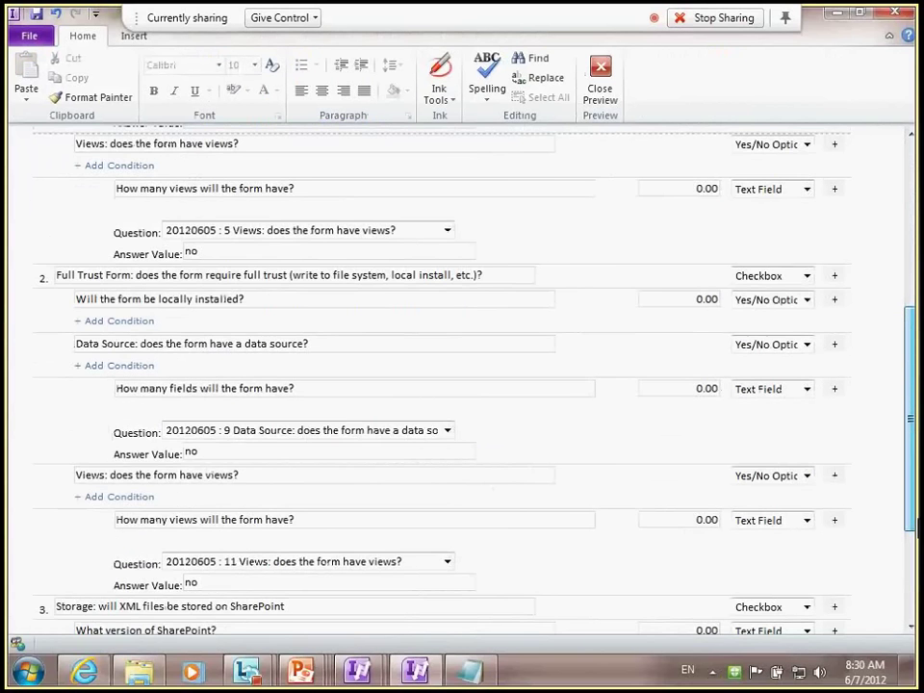
{"action": "scroll", "coordinate": [462, 376], "scroll_direction": "down", "scroll_amount": 3}
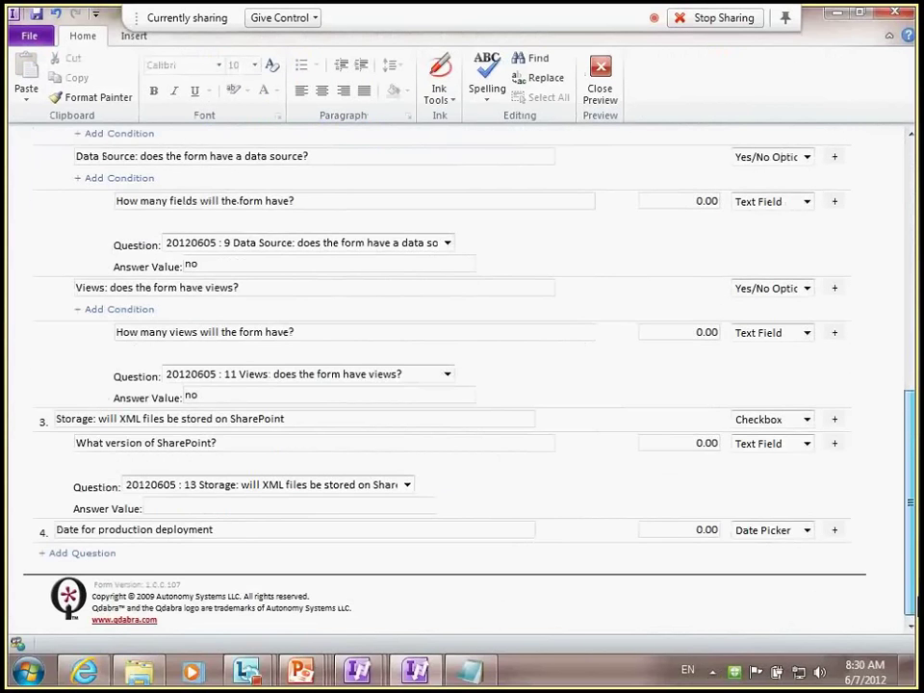
{"action": "scroll", "coordinate": [462, 375], "scroll_direction": "up", "scroll_amount": 1}
{"action": "scroll", "coordinate": [462, 376], "scroll_direction": "up", "scroll_amount": 1}
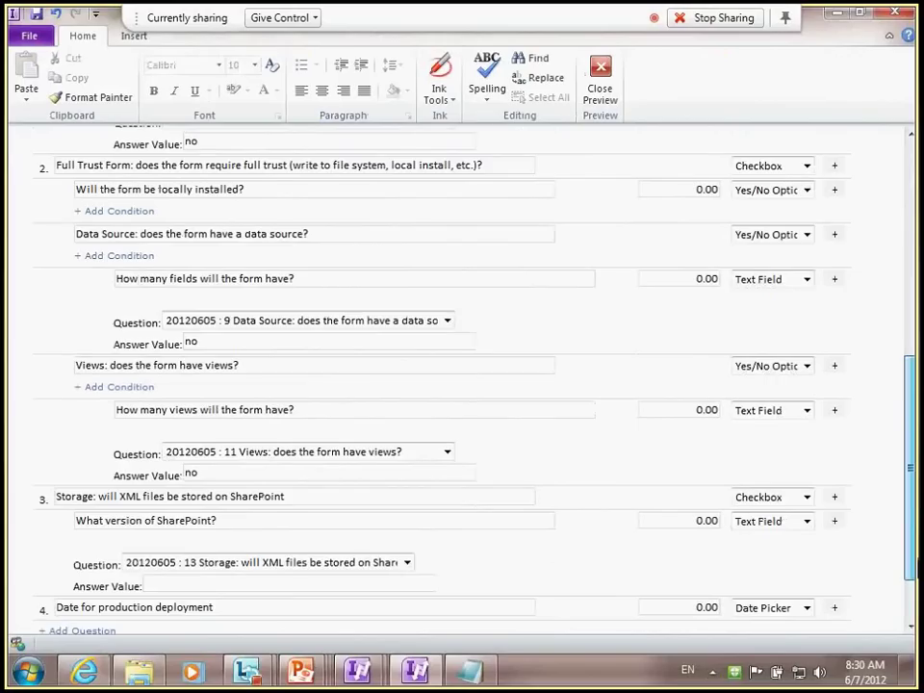
{"action": "scroll", "coordinate": [462, 376], "scroll_direction": "up", "scroll_amount": 2}
{"action": "scroll", "coordinate": [462, 375], "scroll_direction": "up", "scroll_amount": 2}
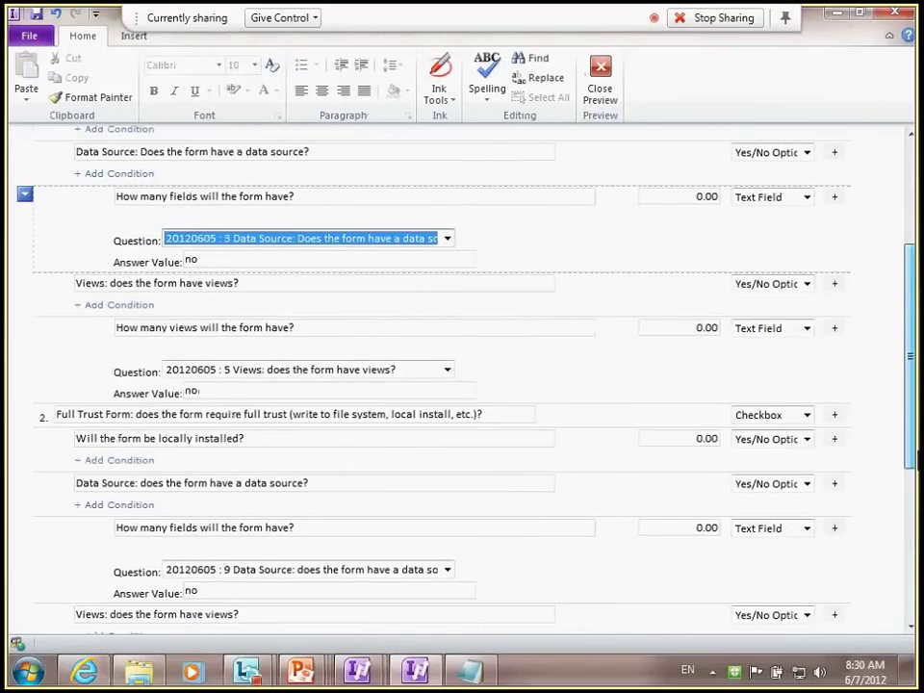
{"action": "scroll", "coordinate": [462, 375], "scroll_direction": "up", "scroll_amount": 1}
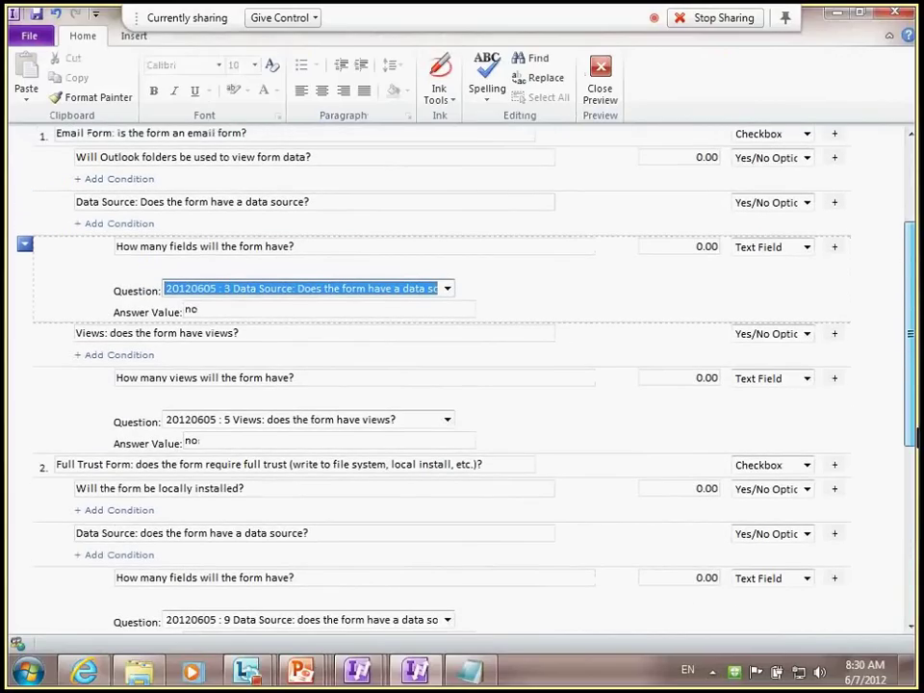
{"action": "scroll", "coordinate": [915, 404], "scroll_direction": "up", "scroll_amount": 1}
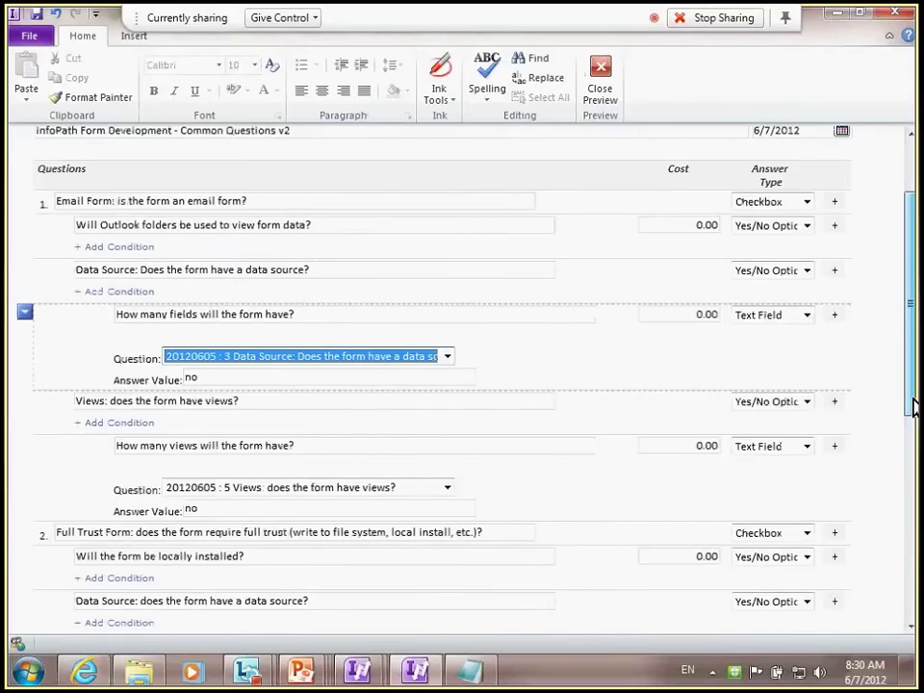
{"action": "scroll", "coordinate": [775, 319], "scroll_direction": "down", "scroll_amount": 1}
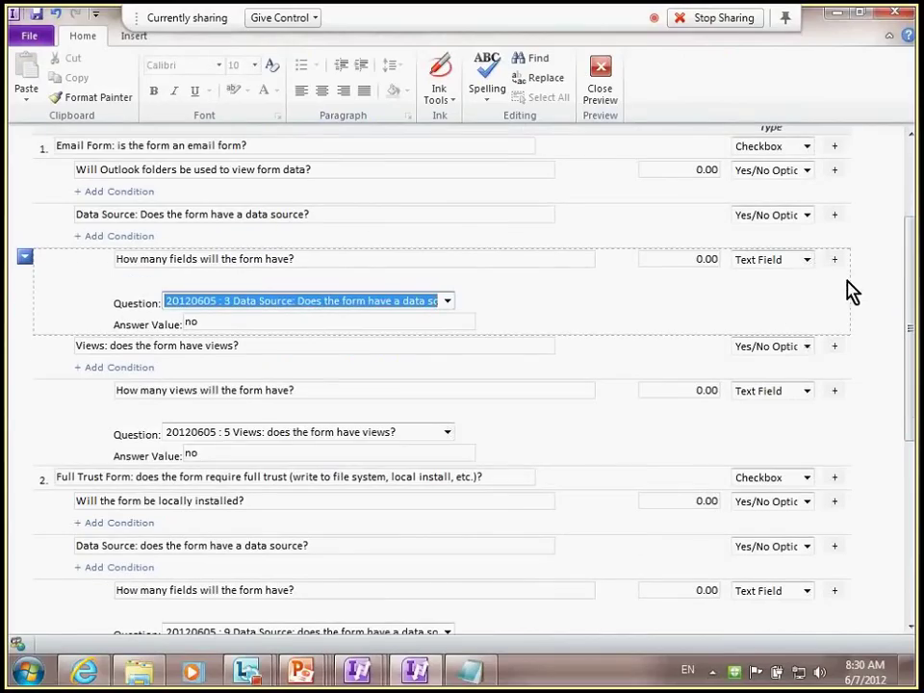
Set the condition of "What version of SharePoint?" to question 12, "How many views will the form have?", with Answer Value 2
{"action": "scroll", "coordinate": [462, 385], "scroll_direction": "down", "scroll_amount": 2}
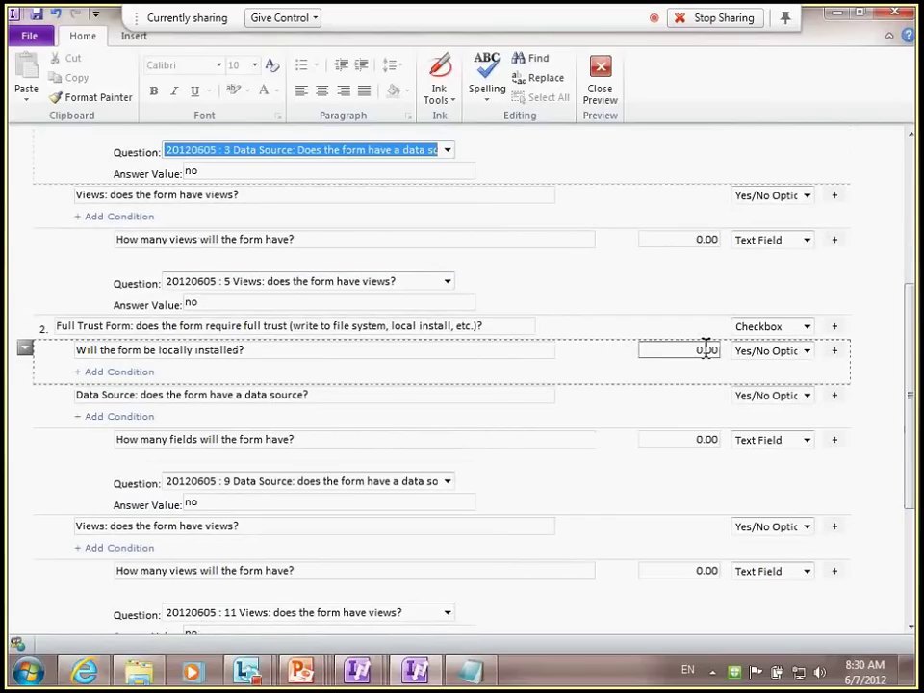
{"action": "left_click_drag", "start_coordinate": [911, 442], "coordinate": [859, 515]}
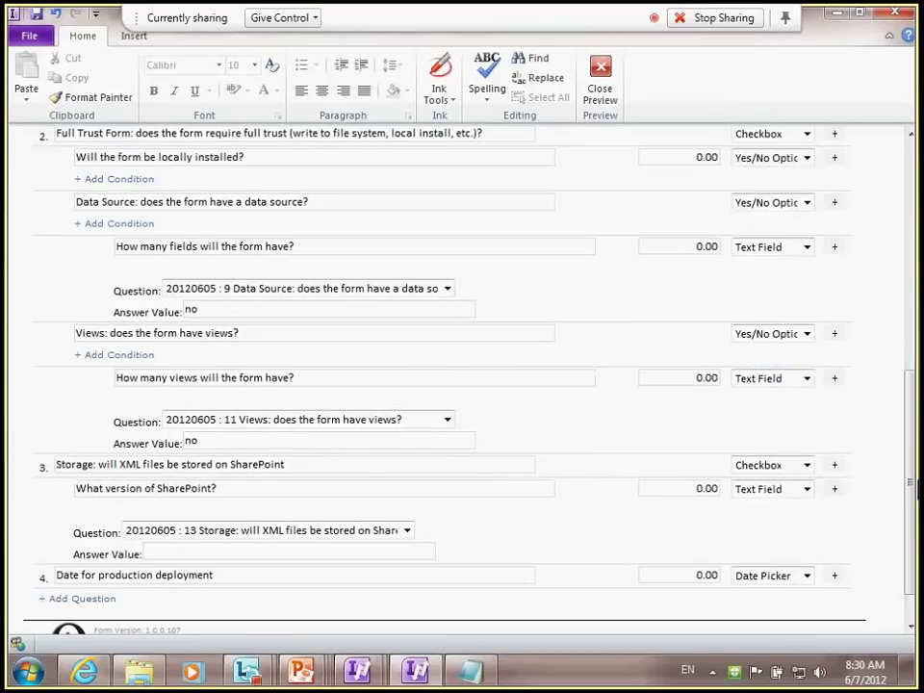
{"action": "scroll", "coordinate": [412, 486], "scroll_direction": "down", "scroll_amount": 1}
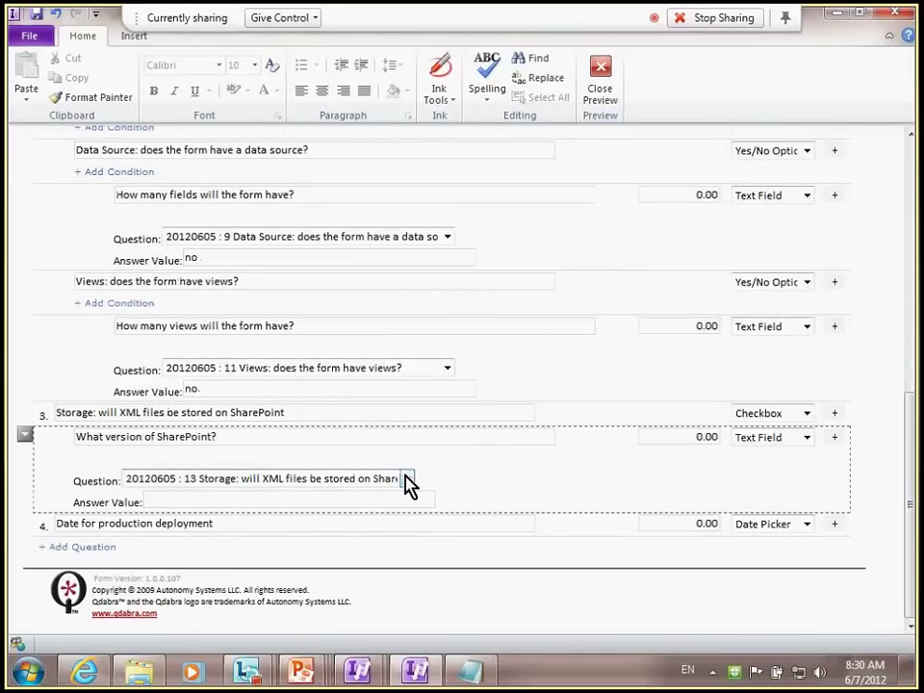
{"action": "left_click", "coordinate": [405, 479]}
{"action": "left_click", "coordinate": [406, 479]}
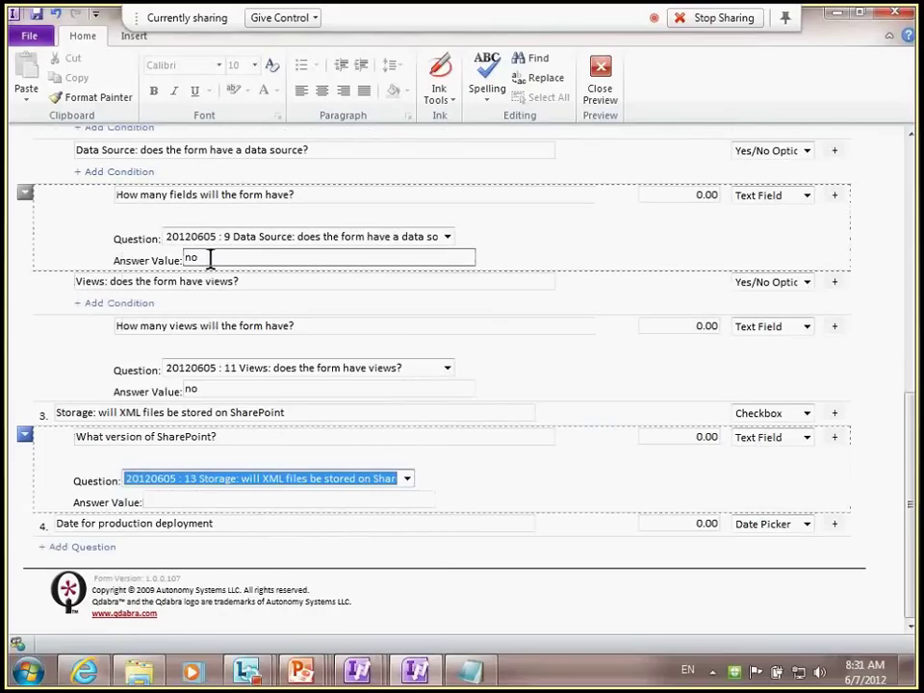
{"action": "left_click", "coordinate": [407, 479]}
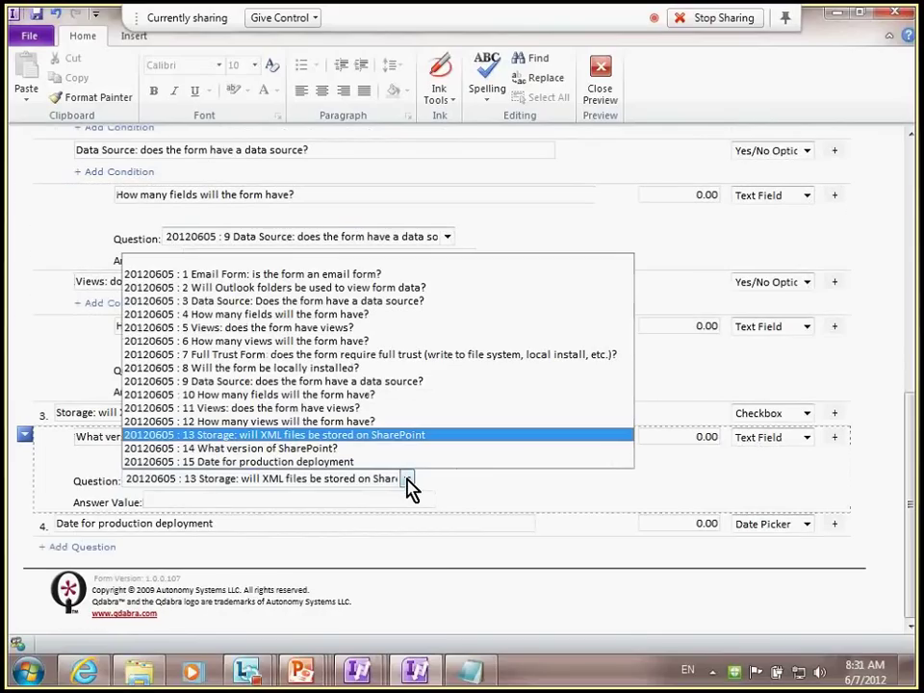
{"action": "left_click", "coordinate": [376, 424]}
{"action": "left_click", "coordinate": [256, 496]}
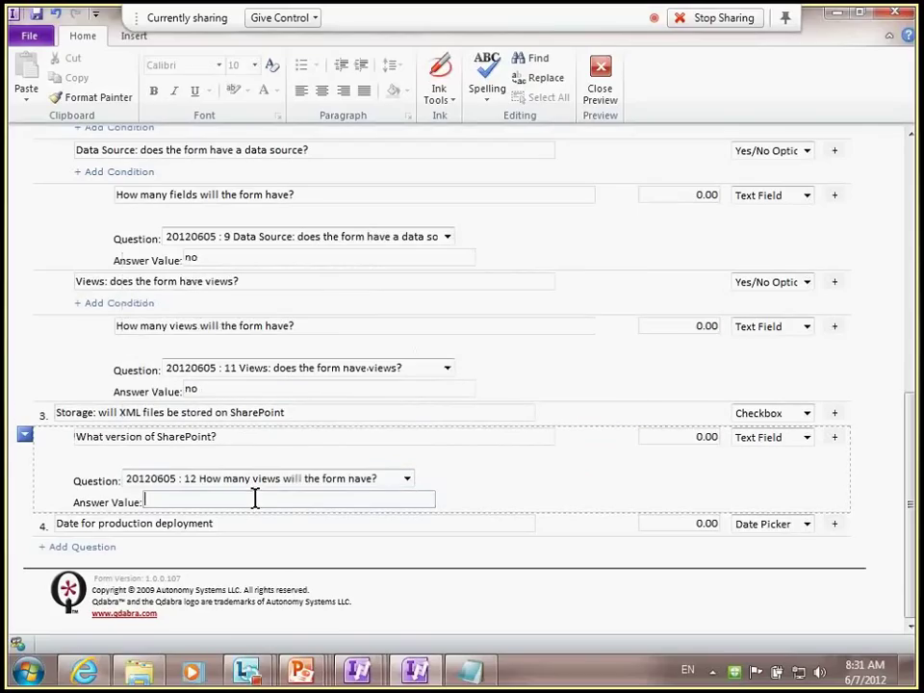
{"action": "type", "text": "2"}
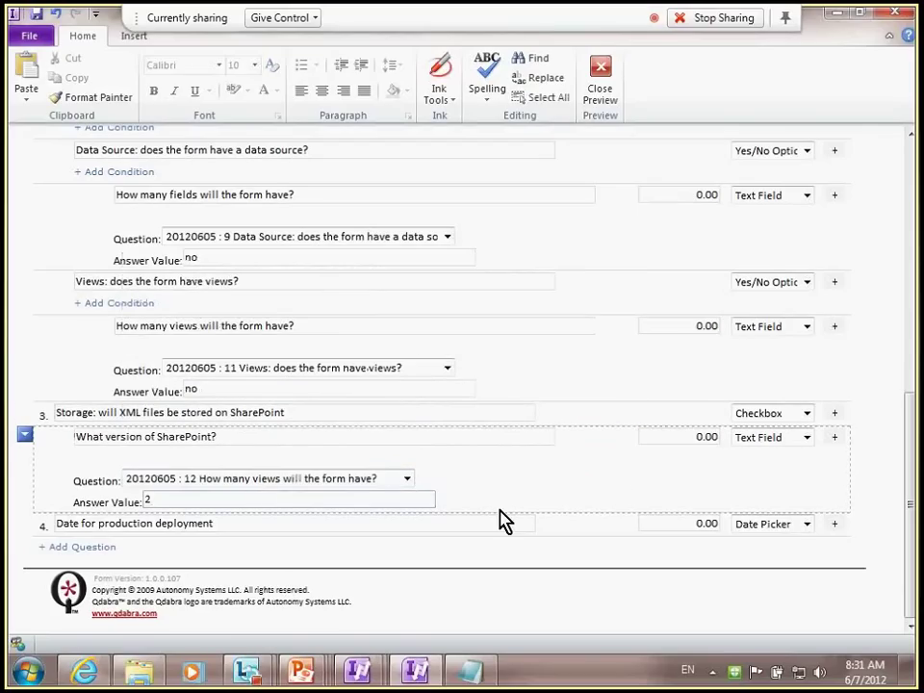
{"action": "key", "text": "Tab"}
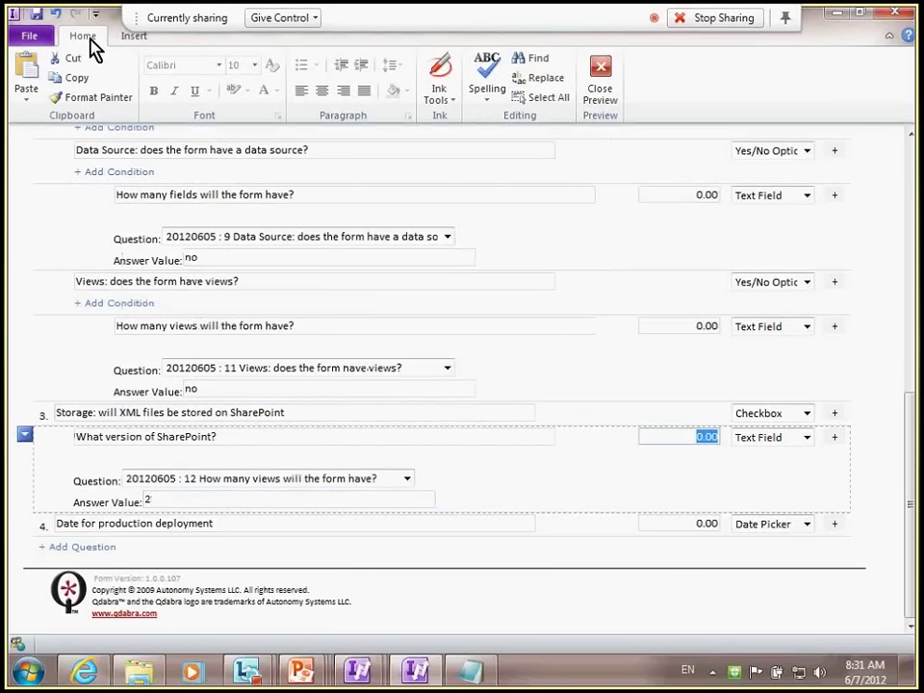
Save the edited question form as Questions2.xml in the "06-07 - InfoPath Survey Forms - Part 2" folder
{"action": "key", "text": "ctrl+s"}
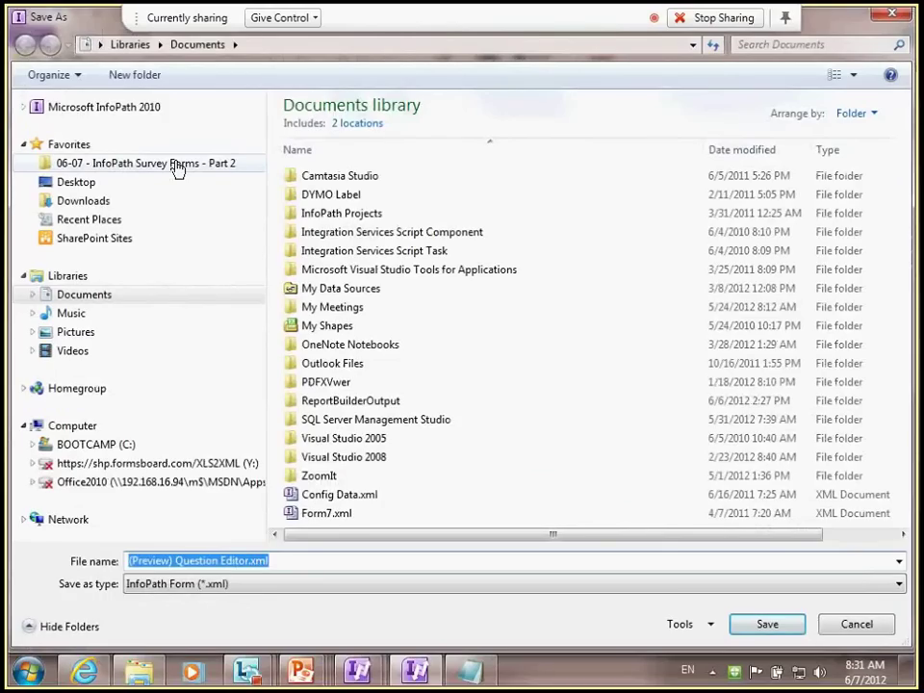
{"action": "left_click", "coordinate": [178, 165]}
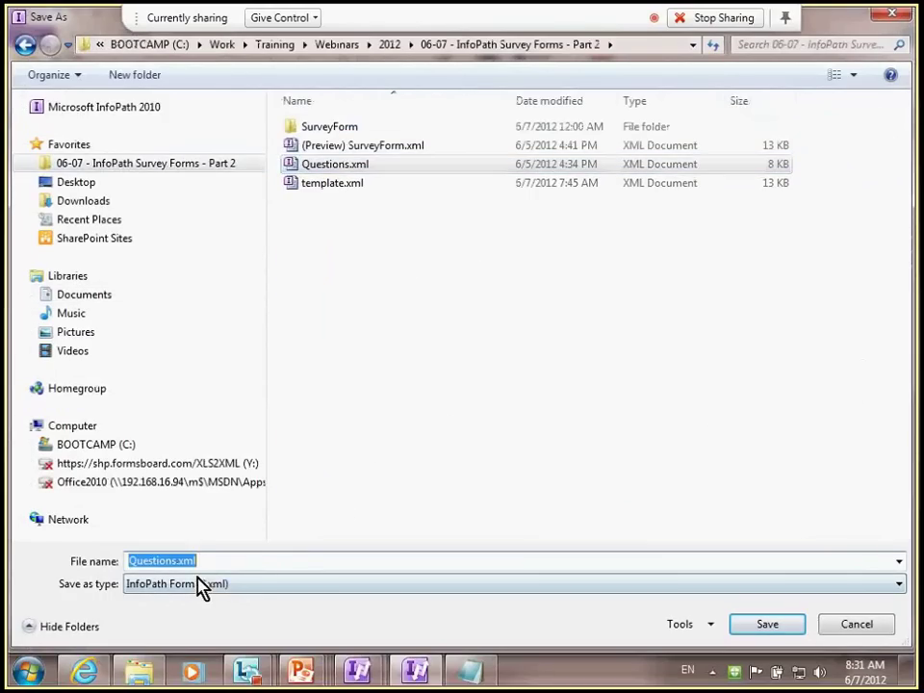
{"action": "key", "text": "End"}
{"action": "key", "text": "Left"}
{"action": "key", "text": "Left"}
{"action": "key", "text": "Left"}
{"action": "key", "text": "Left"}
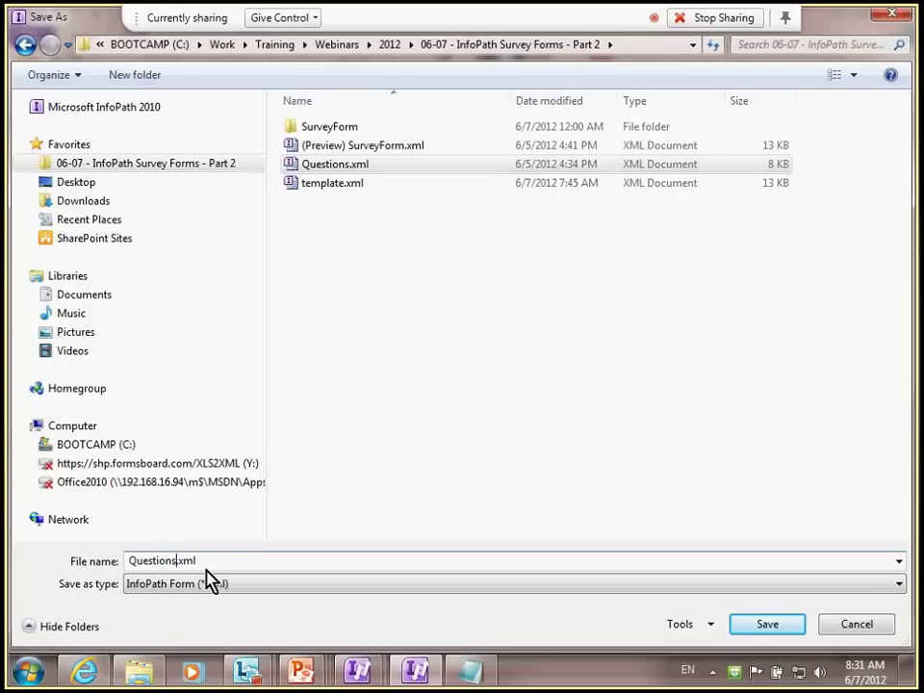
{"action": "type", "text": "2"}
{"action": "key", "text": "Return"}
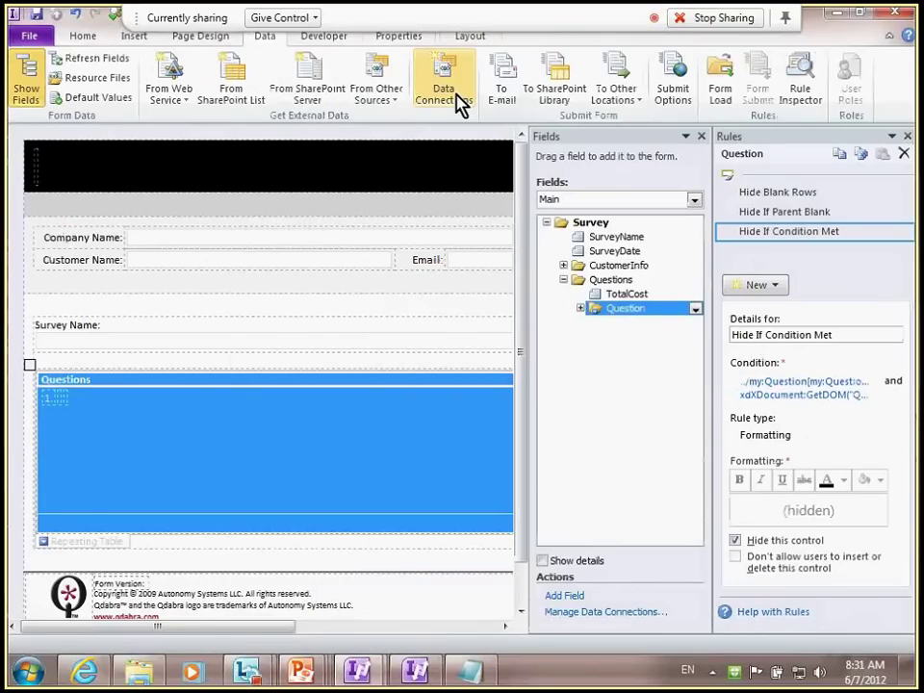
In the survey form template, modify the Questions data connection to use Questions2.xml as its XML data file
{"action": "left_click", "coordinate": [452, 97]}
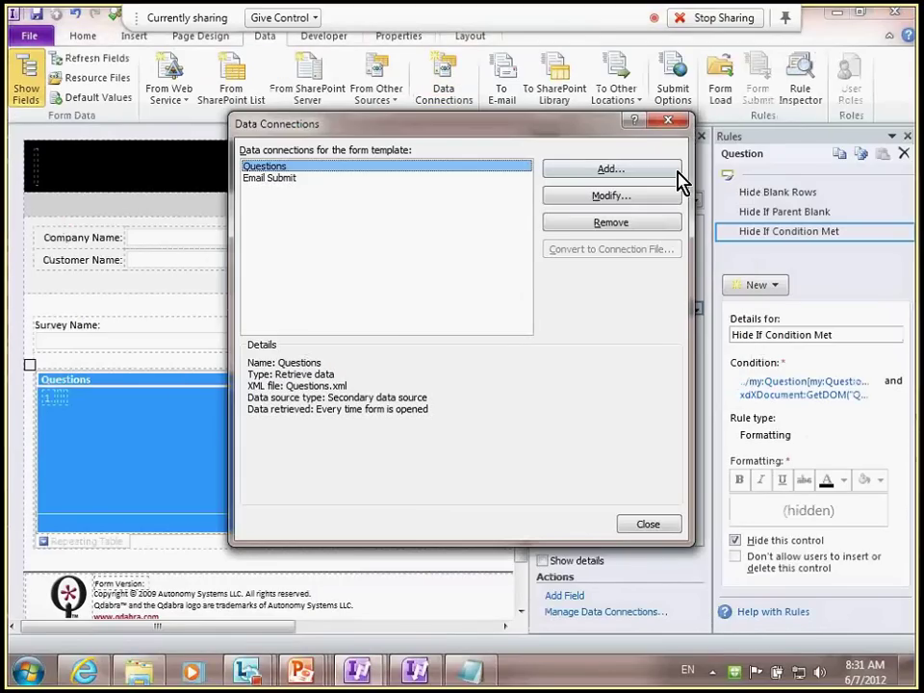
{"action": "left_click", "coordinate": [623, 199]}
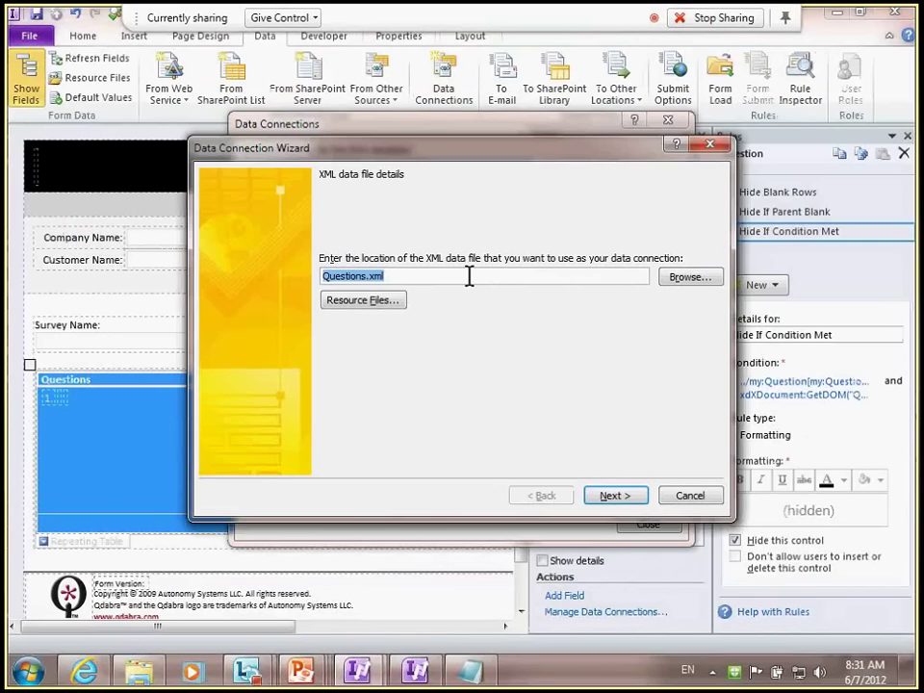
{"action": "left_click", "coordinate": [690, 276]}
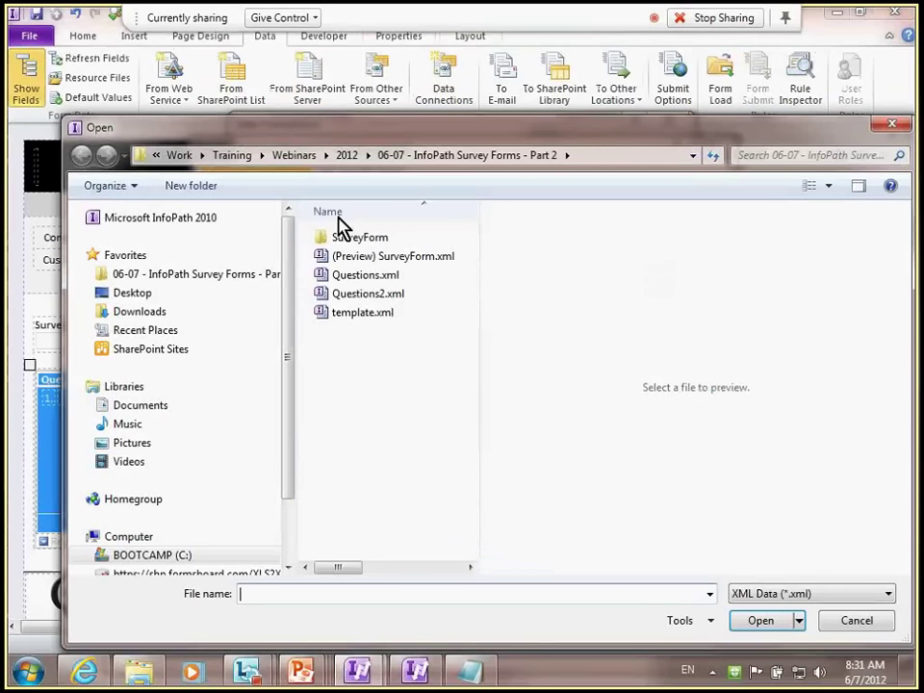
{"action": "double_click", "coordinate": [367, 293]}
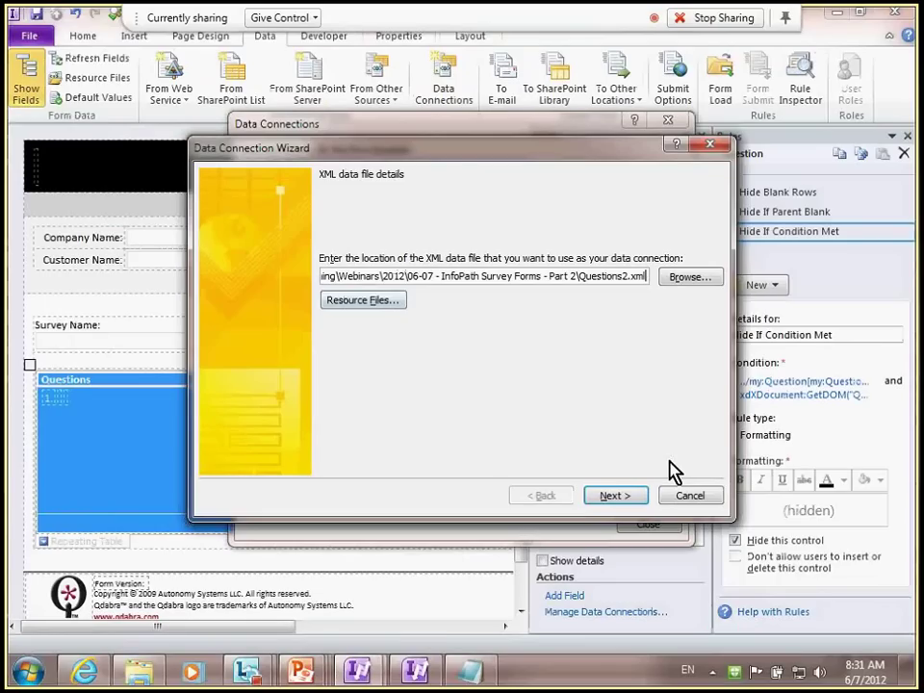
{"action": "left_click", "coordinate": [621, 495]}
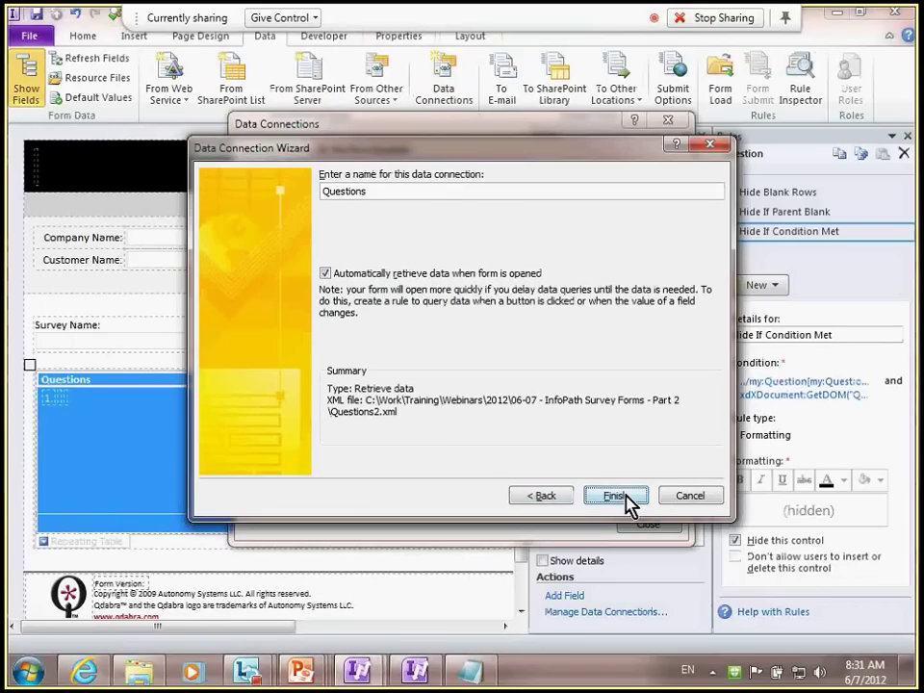
{"action": "left_click", "coordinate": [614, 496]}
{"action": "left_click", "coordinate": [647, 524]}
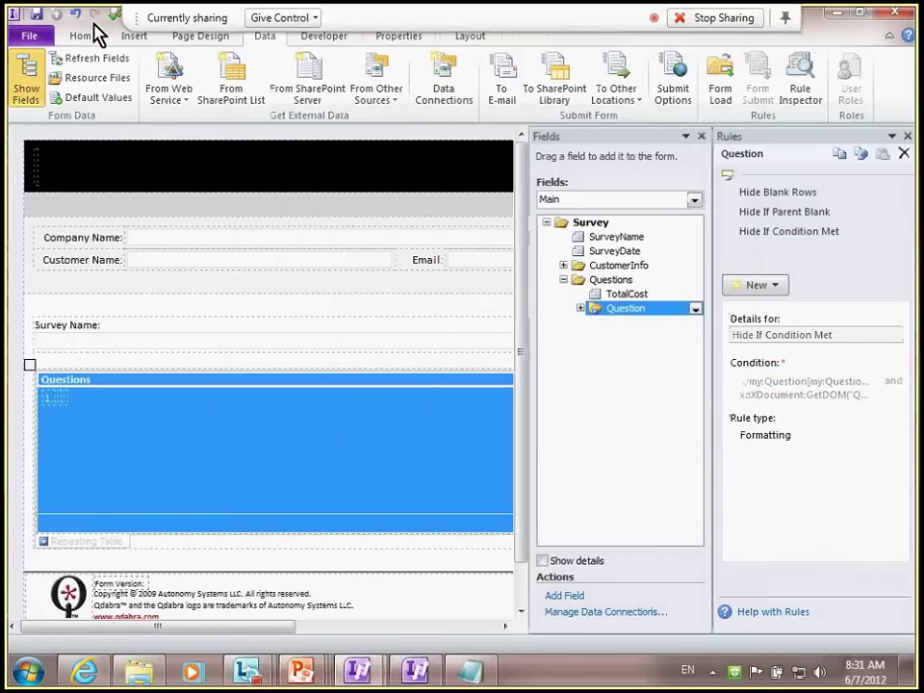
Preview the survey, check Full Trust Form, answer Yes to its views question with 2 views, and leave the SharePoint storage question checked
{"action": "left_click", "coordinate": [112, 14]}
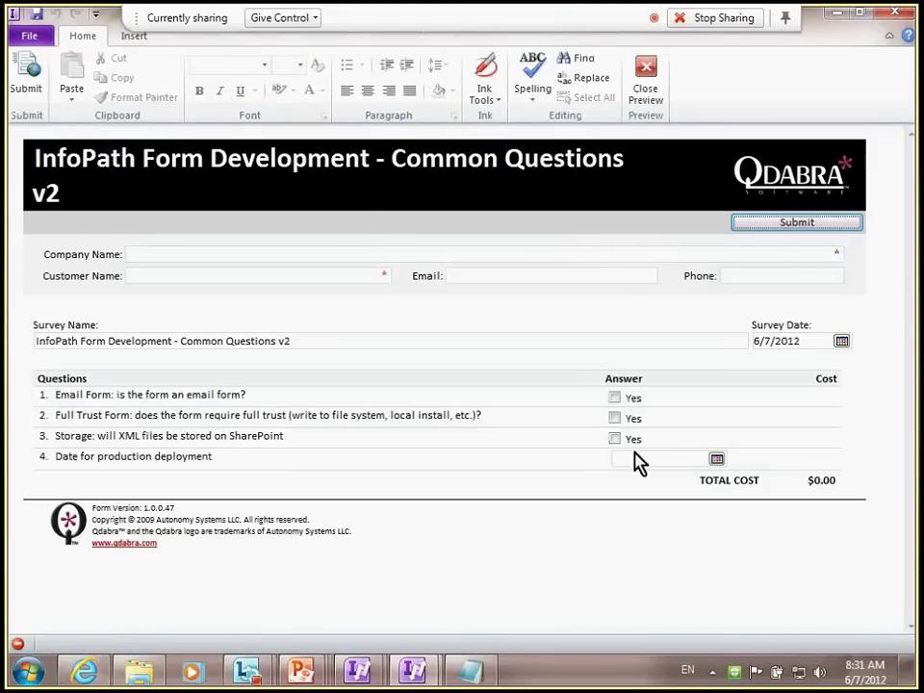
{"action": "left_click", "coordinate": [614, 439]}
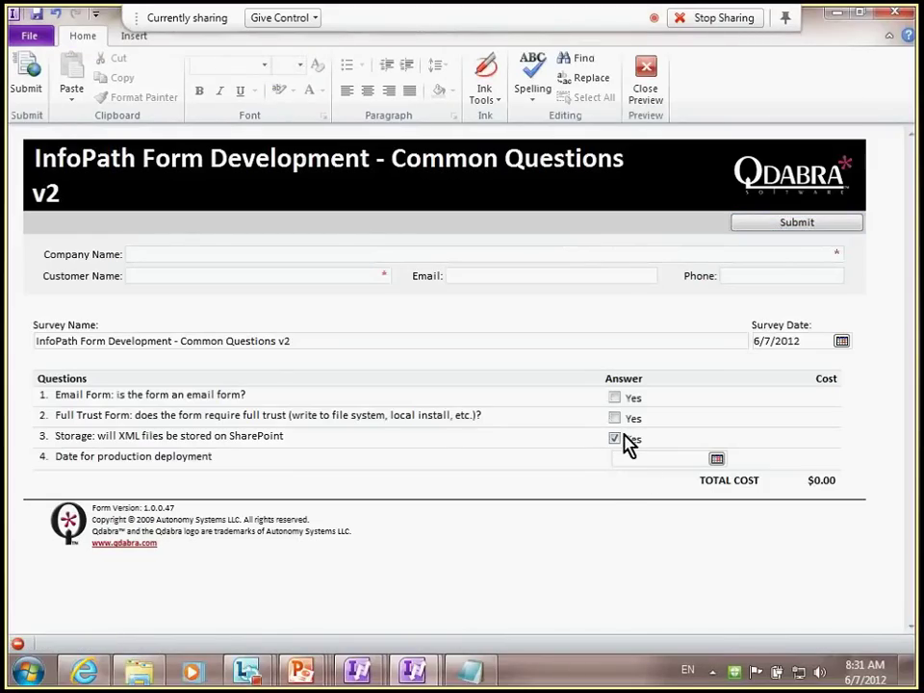
{"action": "left_click", "coordinate": [614, 417]}
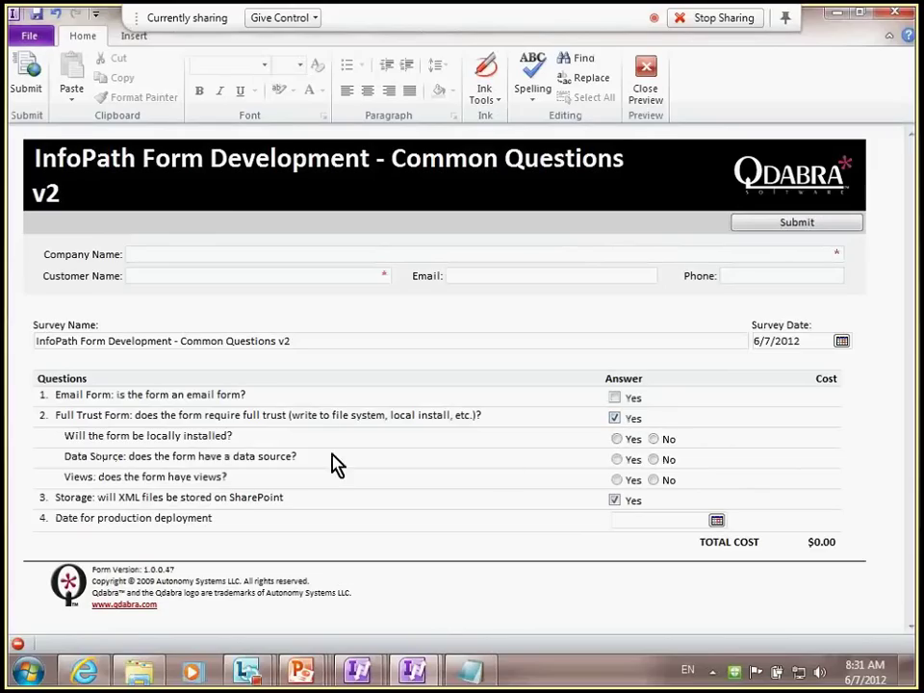
{"action": "left_click", "coordinate": [616, 480]}
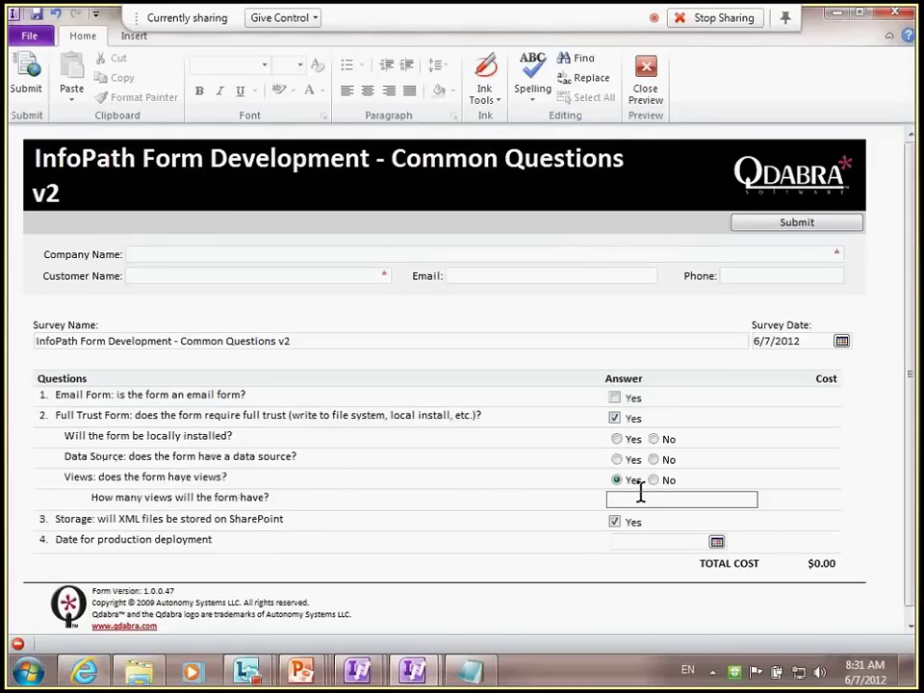
{"action": "left_click", "coordinate": [640, 496]}
{"action": "type", "text": "2"}
{"action": "left_click", "coordinate": [614, 521]}
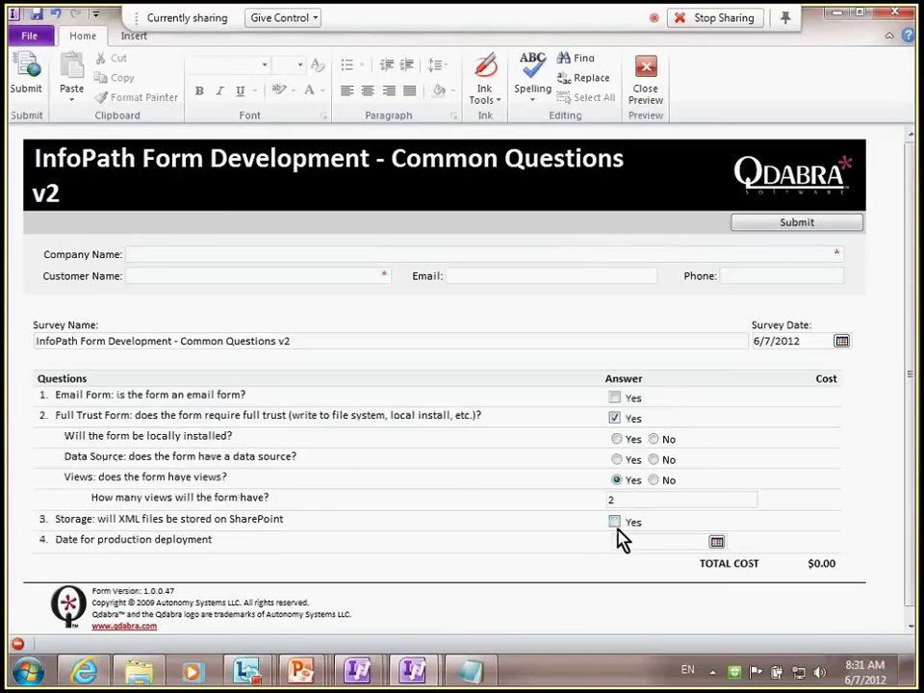
{"action": "left_click", "coordinate": [614, 522]}
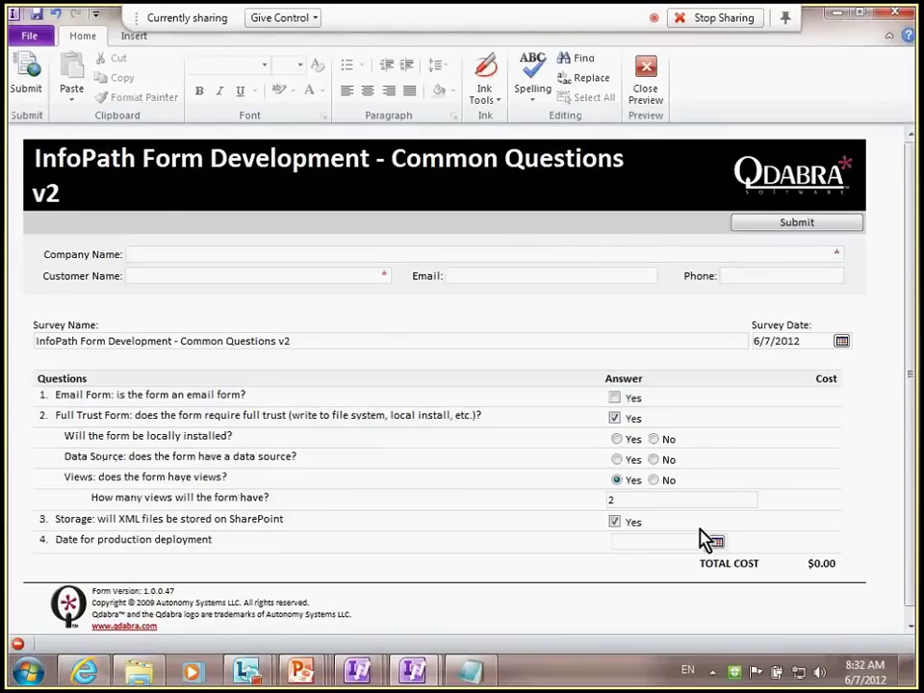
Change the number of views under Full Trust Form to 3 and place the cursor in the SharePoint version answer
{"action": "left_click", "coordinate": [633, 499]}
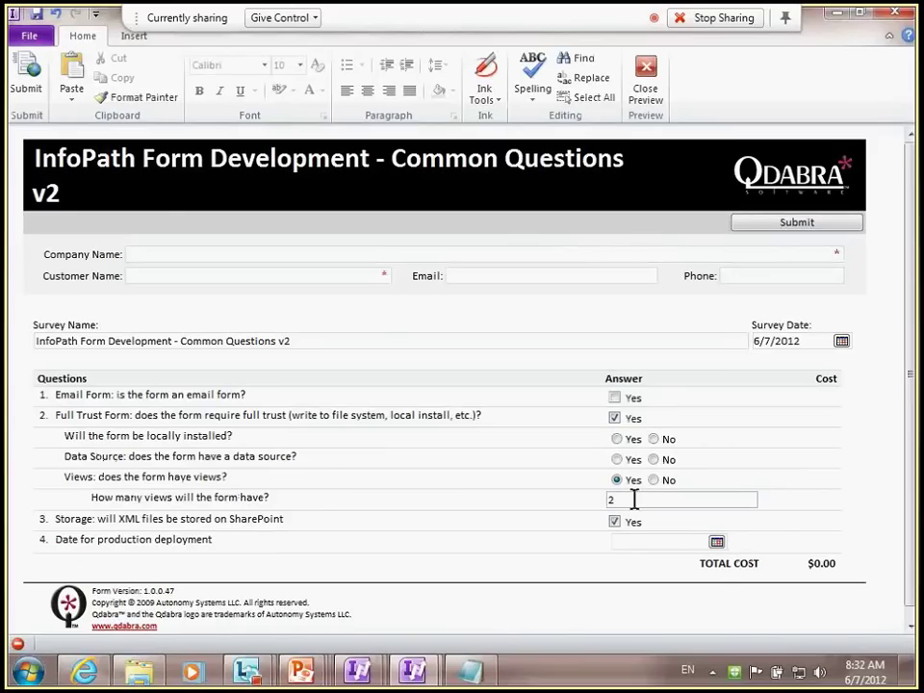
{"action": "key", "text": "BackSpace"}
{"action": "type", "text": "3"}
{"action": "key", "text": "Tab"}
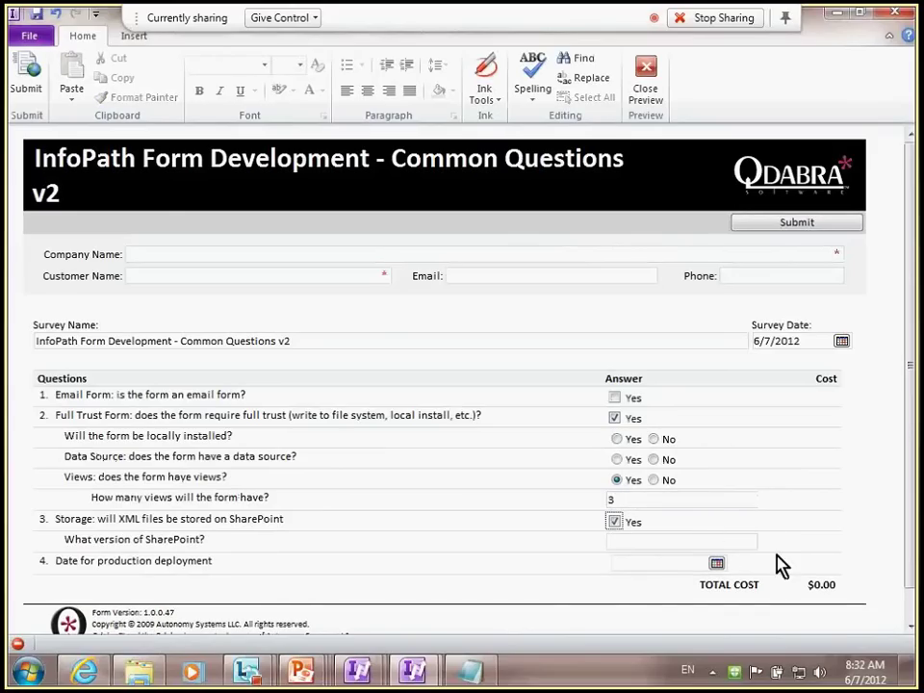
{"action": "left_click", "coordinate": [684, 539]}
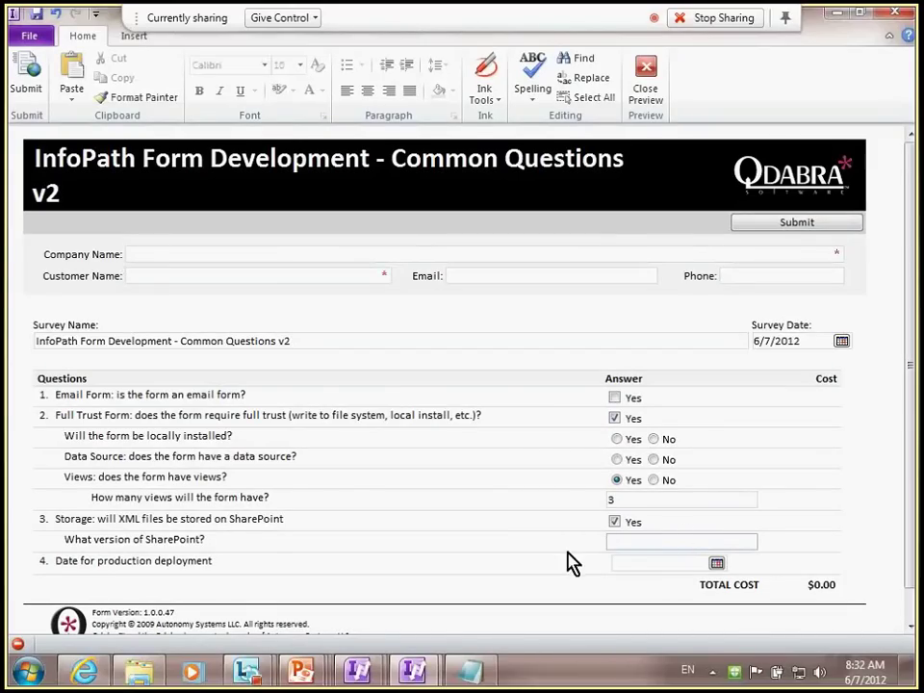
{"action": "left_click", "coordinate": [640, 498]}
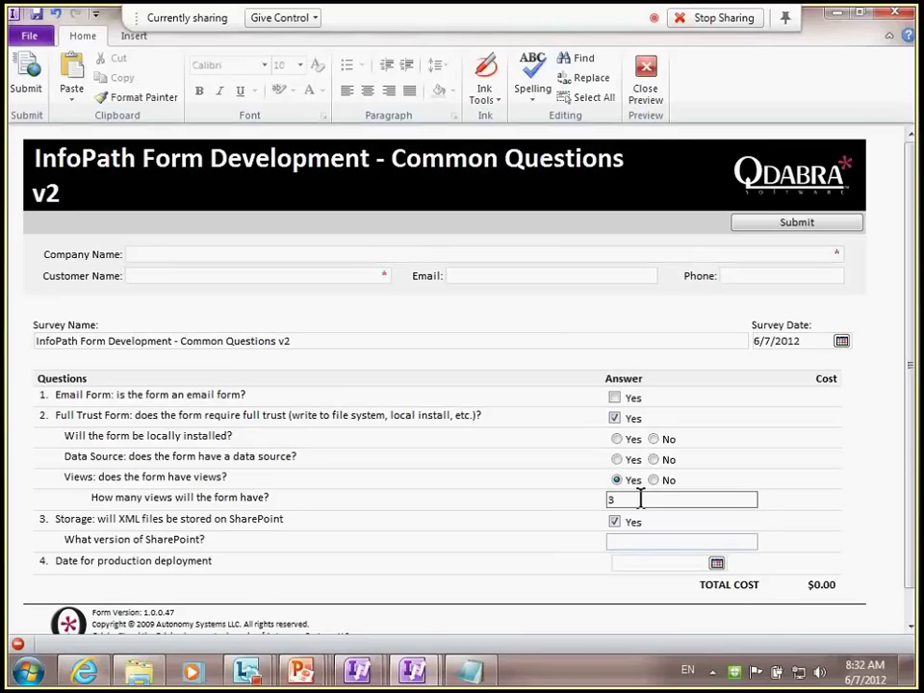
{"action": "key", "text": "Tab"}
{"action": "key", "text": "Tab"}
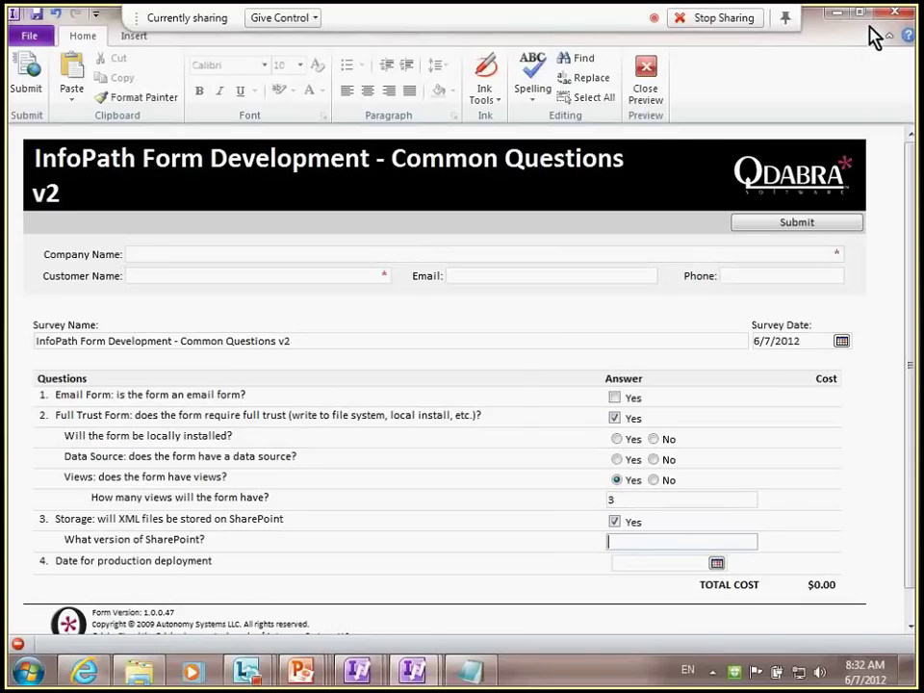
Switch to the PowerPoint slide show and review the "This Week: Email More Complex" slide
{"action": "key", "text": "alt+Tab"}
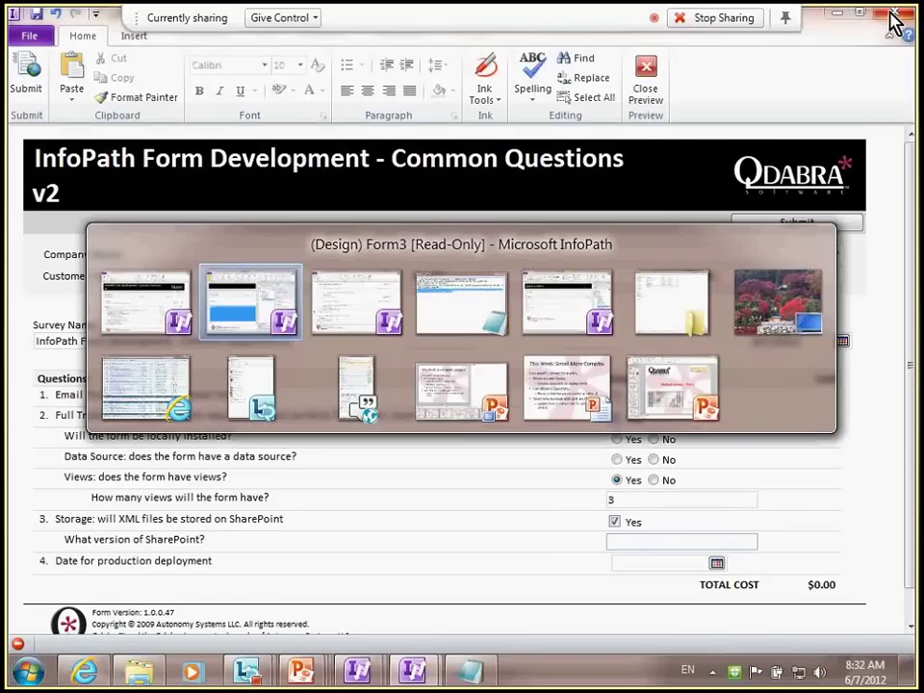
{"action": "key", "text": "Tab"}
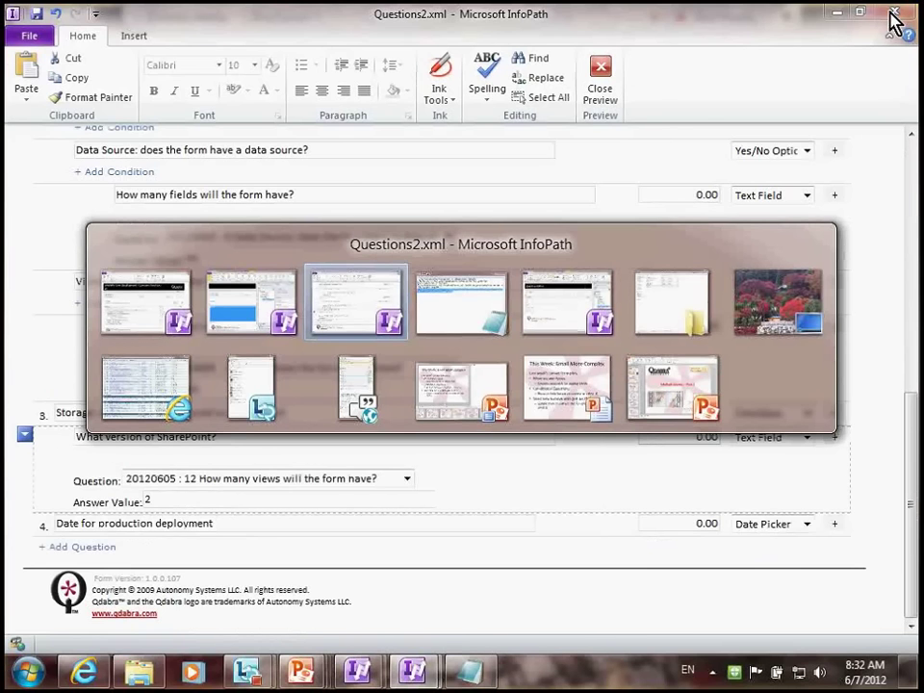
{"action": "key", "text": "Tab"}
{"action": "key", "text": "Tab"}
{"action": "key", "text": "Tab"}
{"action": "key", "text": "Tab"}
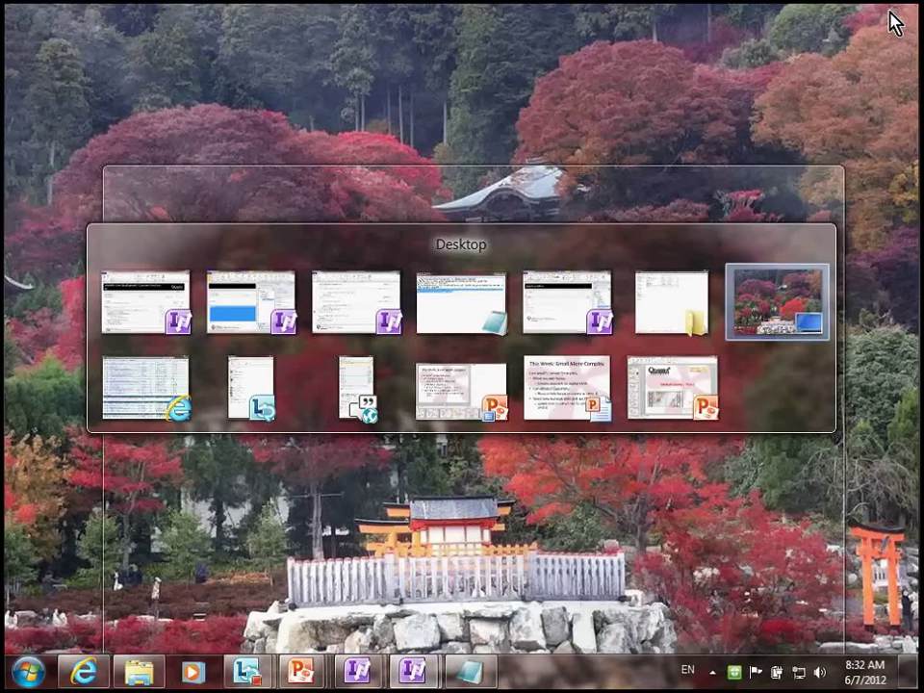
{"action": "left_click", "coordinate": [569, 388]}
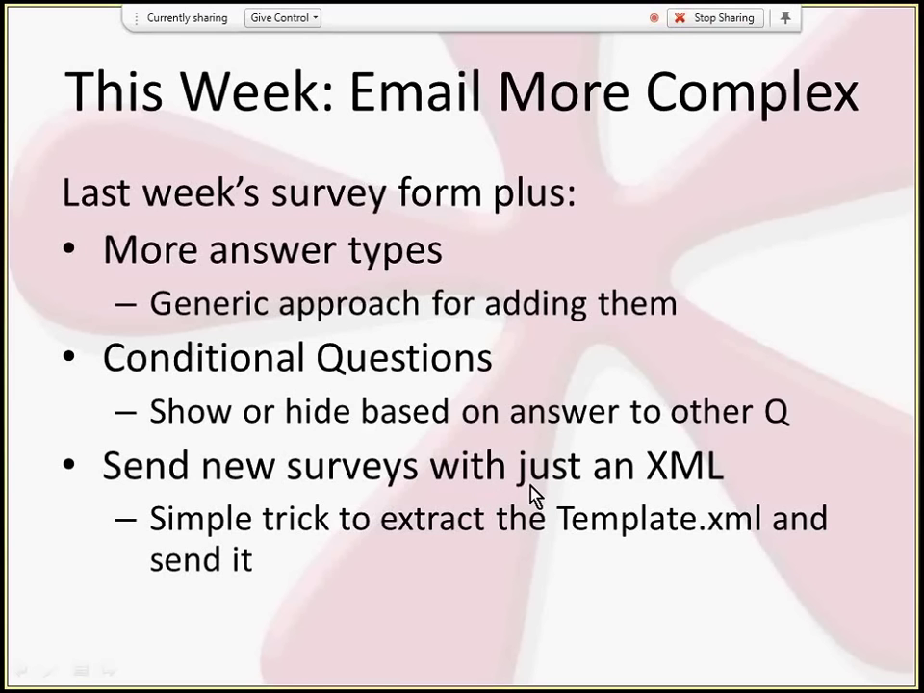
Return to the survey form template in InfoPath Designer and display its publishing and source-file export options
{"action": "key", "text": "alt+Tab"}
{"action": "key", "text": "alt+Tab"}
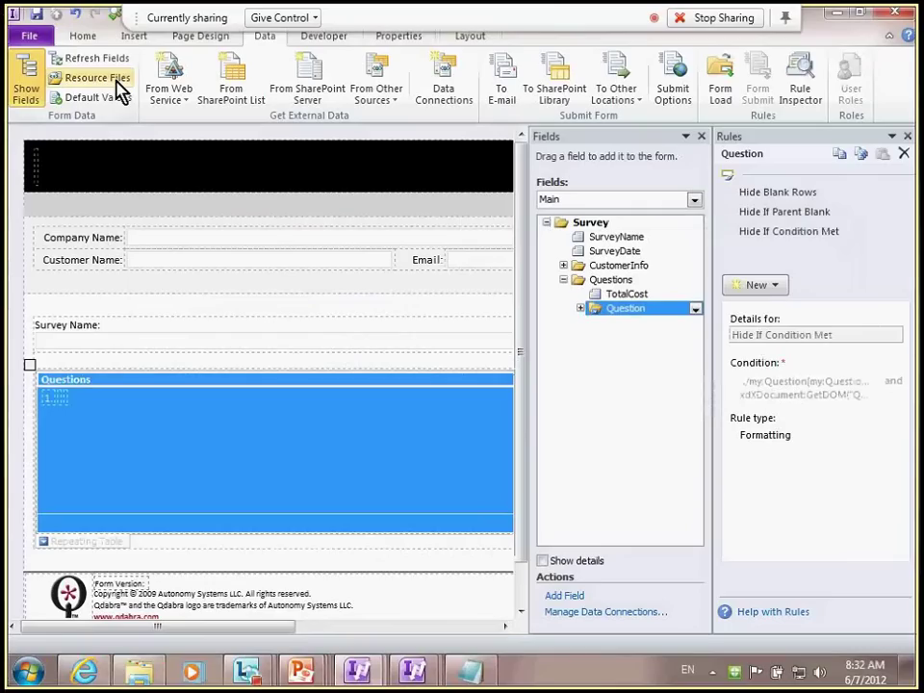
{"action": "left_click", "coordinate": [38, 41]}
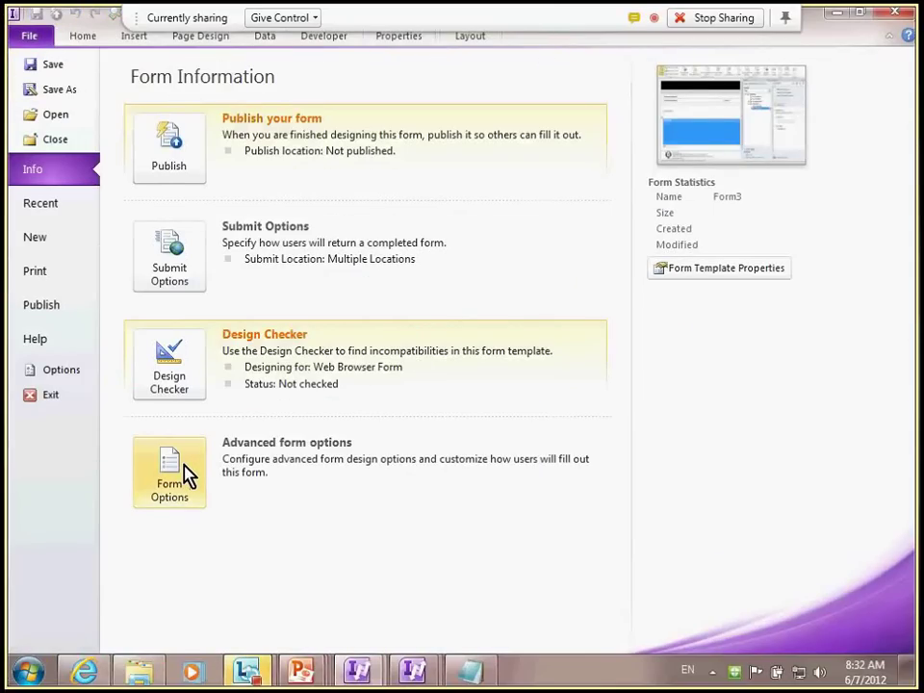
{"action": "left_click", "coordinate": [187, 474]}
{"action": "left_click", "coordinate": [187, 473]}
{"action": "left_click", "coordinate": [187, 473]}
{"action": "left_click", "coordinate": [188, 474]}
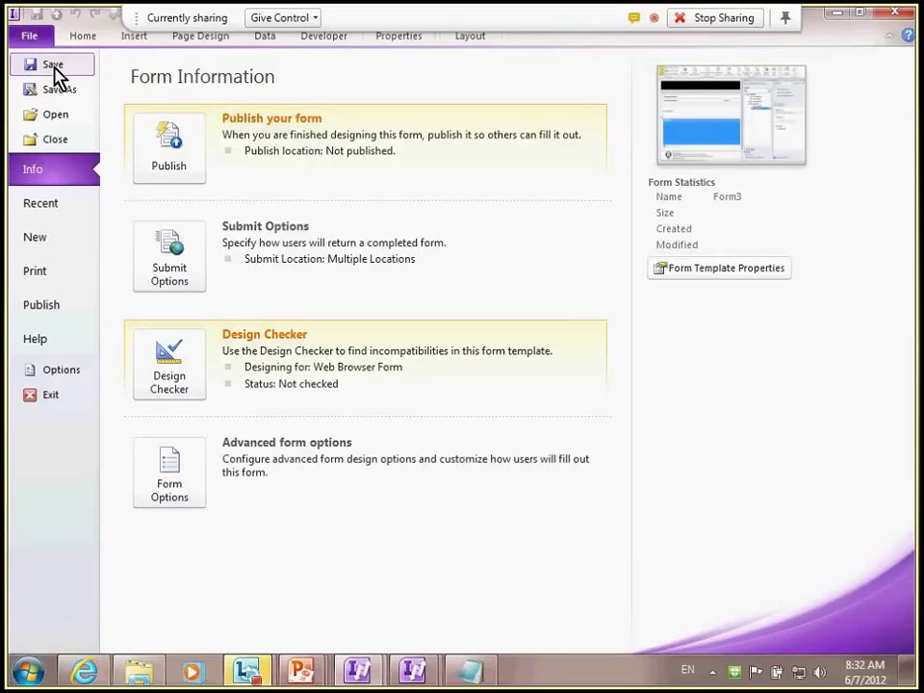
{"action": "key", "text": "alt+Tab"}
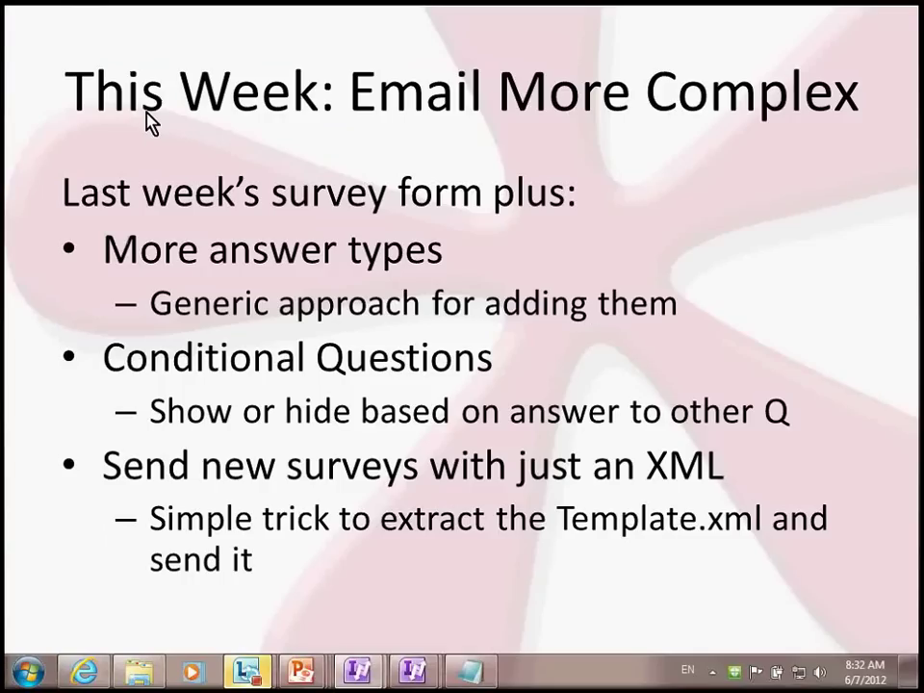
{"action": "key", "text": "alt+Tab"}
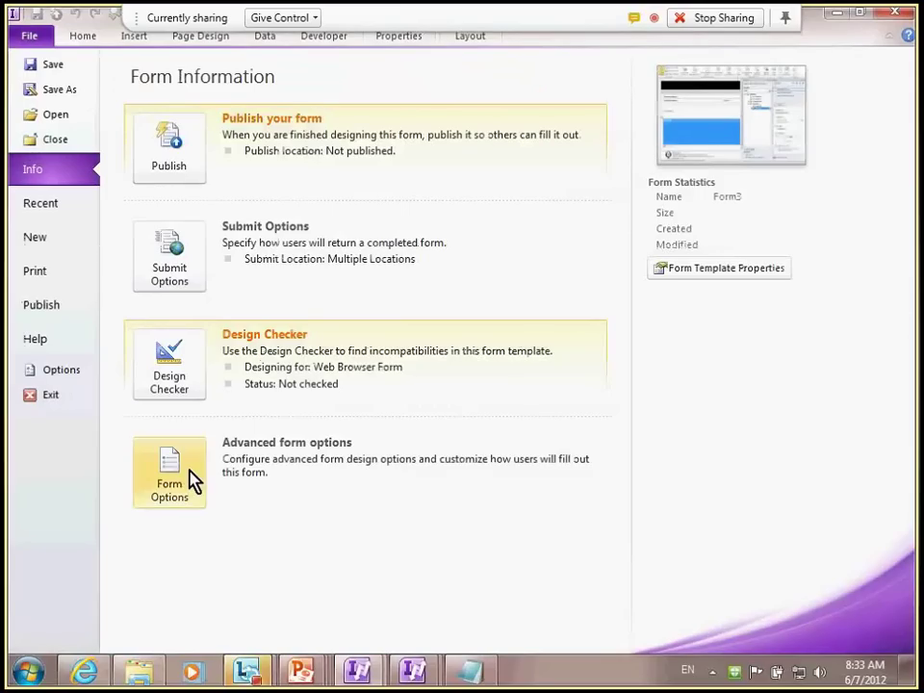
{"action": "left_click", "coordinate": [77, 306]}
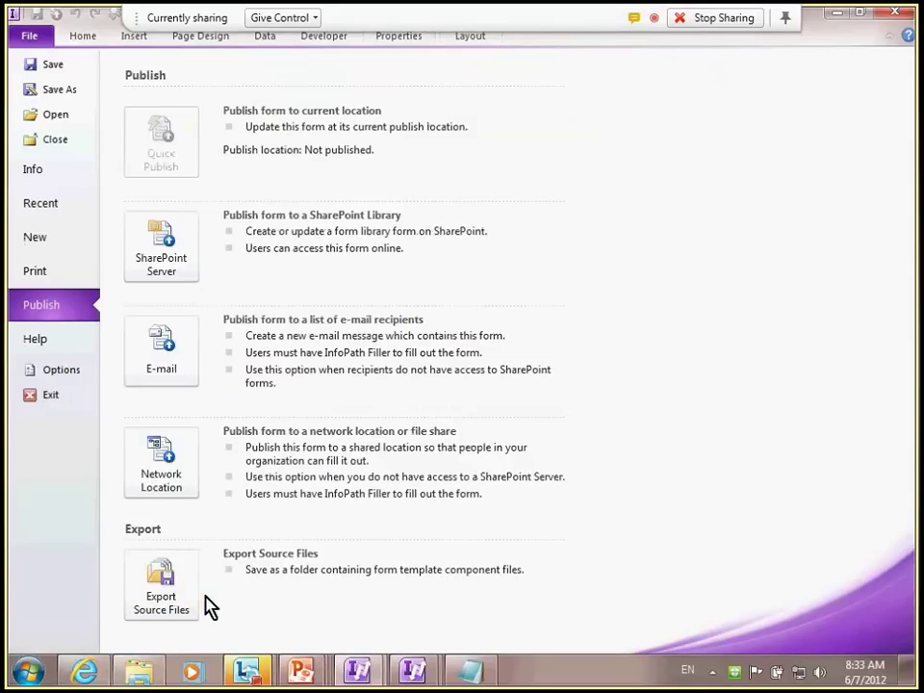
{"action": "key", "text": "alt+Tab"}
{"action": "key", "text": "Down"}
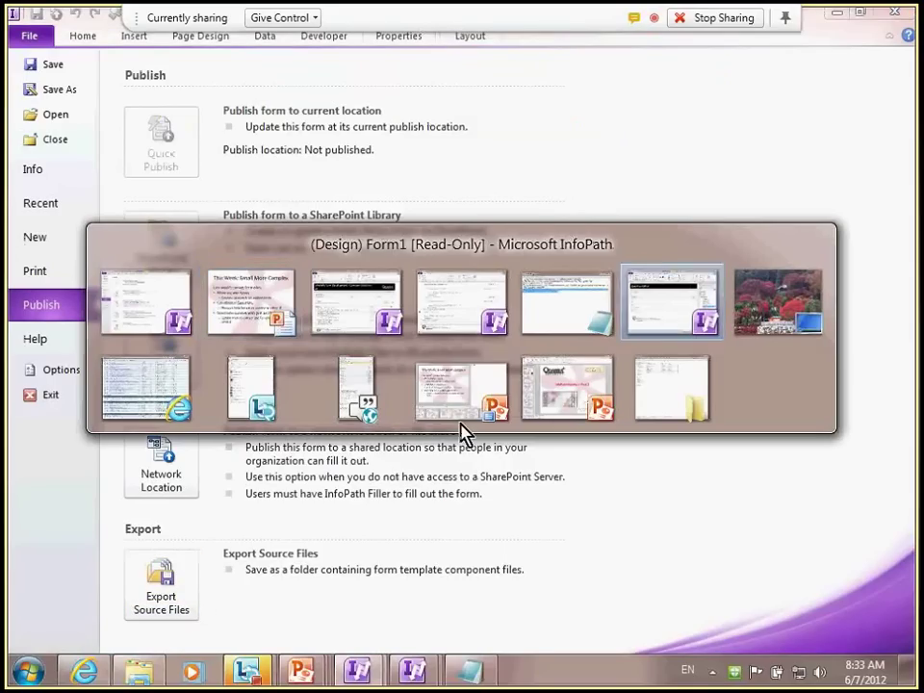
{"action": "key", "text": "Up"}
{"action": "key", "text": "Right"}
{"action": "key", "text": "Left"}
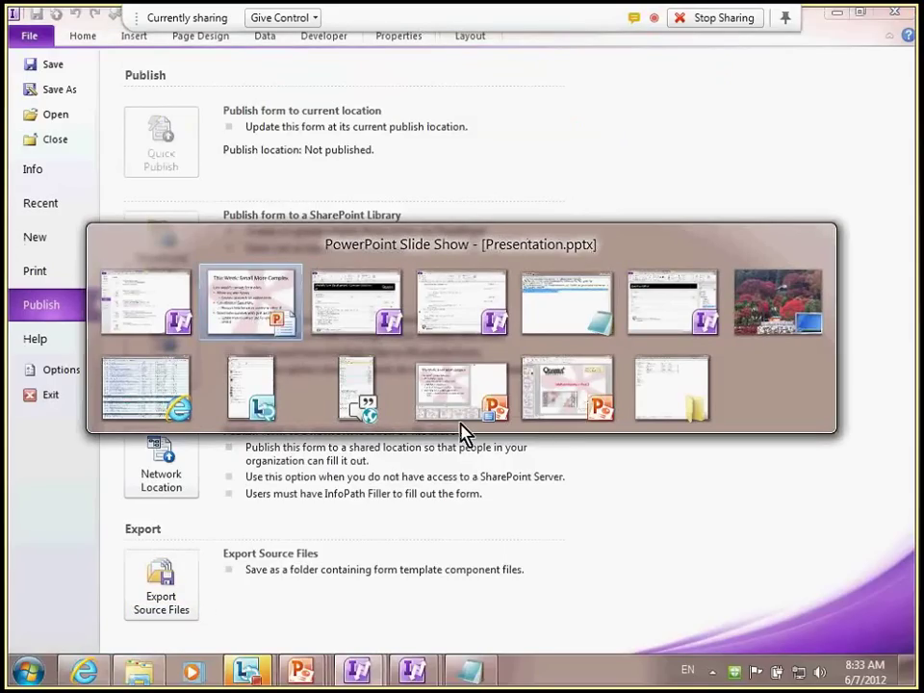
{"action": "key", "text": "Escape"}
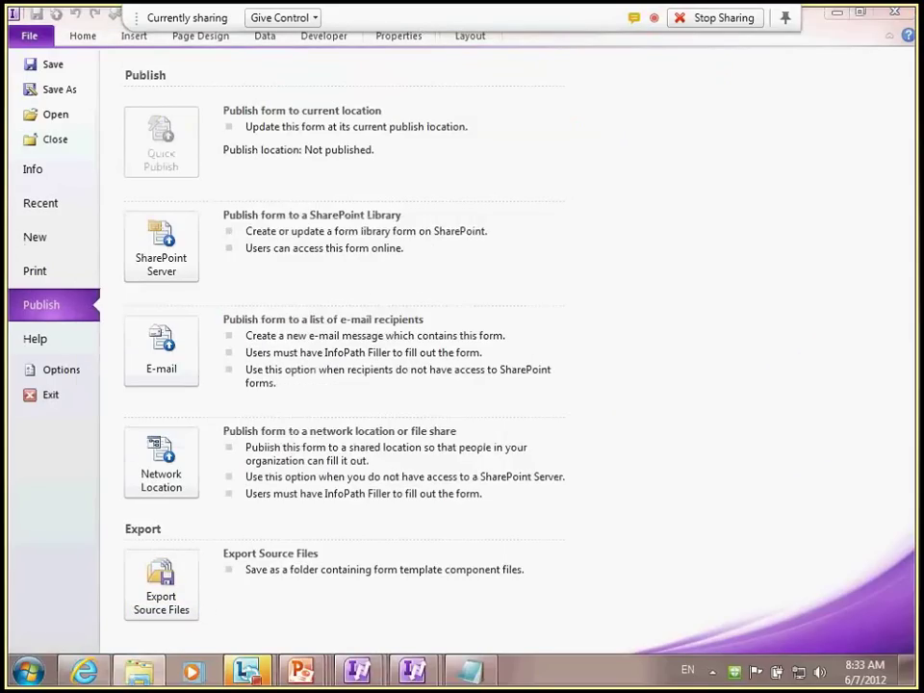
Switch to the SurveyForm folder in Windows Explorer and examine the exported component files, including myschema.xsd, view1.xsl, Questions.xml and template.xml
{"action": "key", "text": "alt+Tab"}
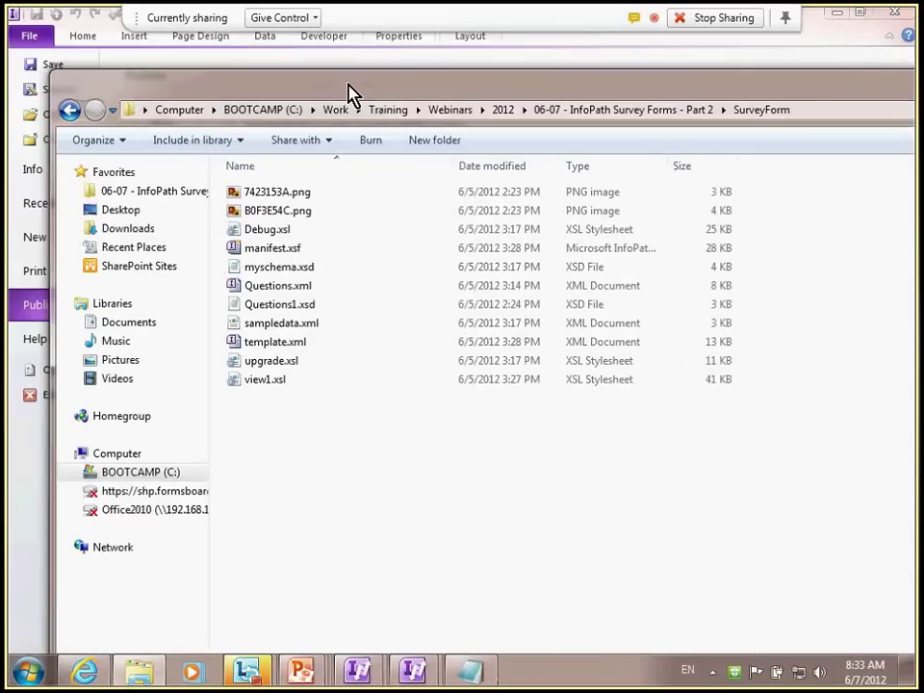
{"action": "left_click_drag", "start_coordinate": [348, 94], "coordinate": [338, 87]}
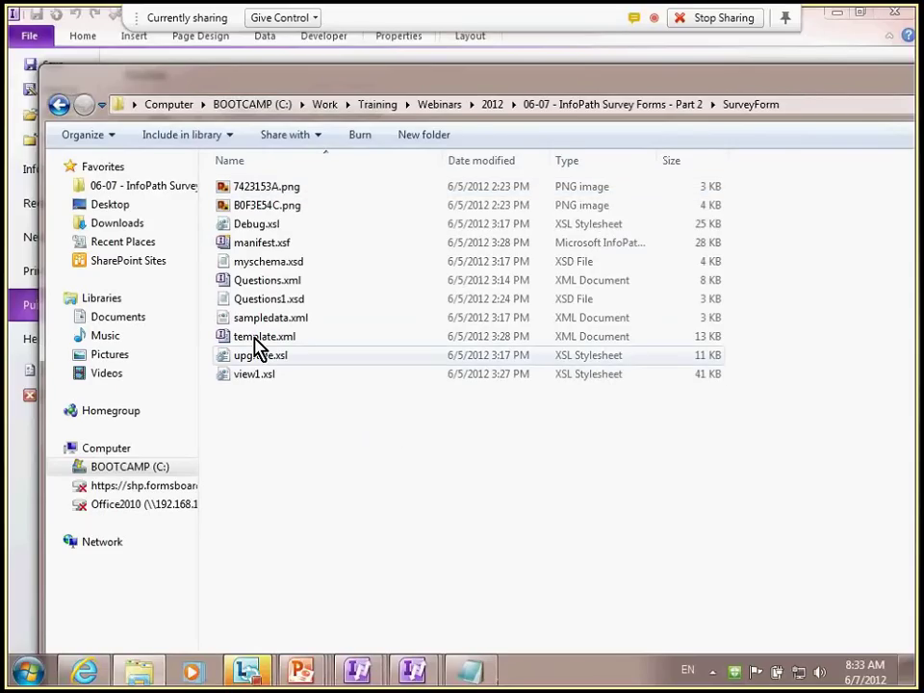
{"action": "left_click", "coordinate": [337, 243]}
{"action": "left_click", "coordinate": [359, 262]}
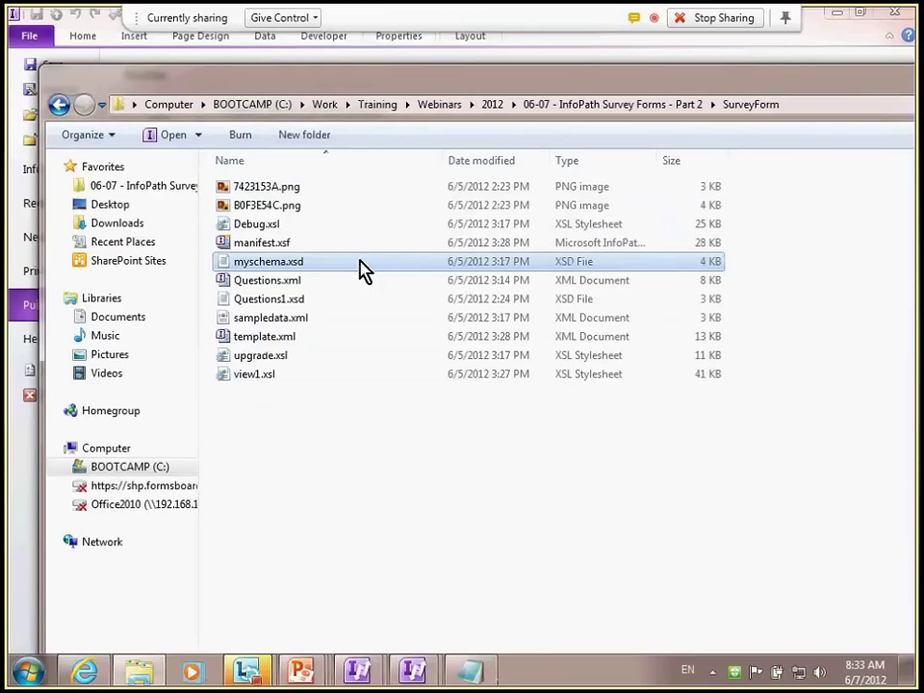
{"action": "left_click", "coordinate": [320, 376]}
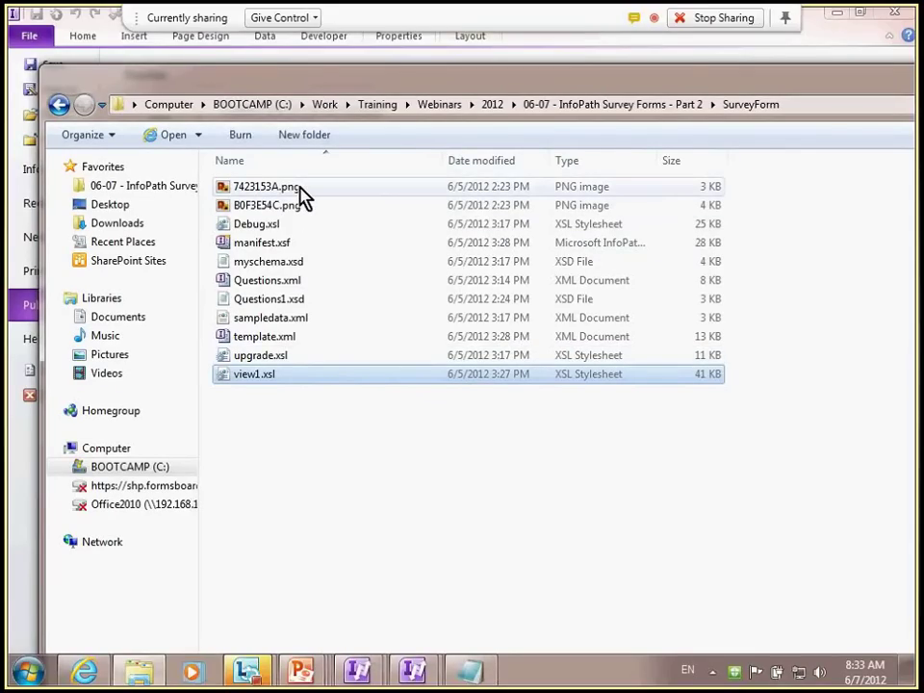
{"action": "left_click", "coordinate": [339, 287]}
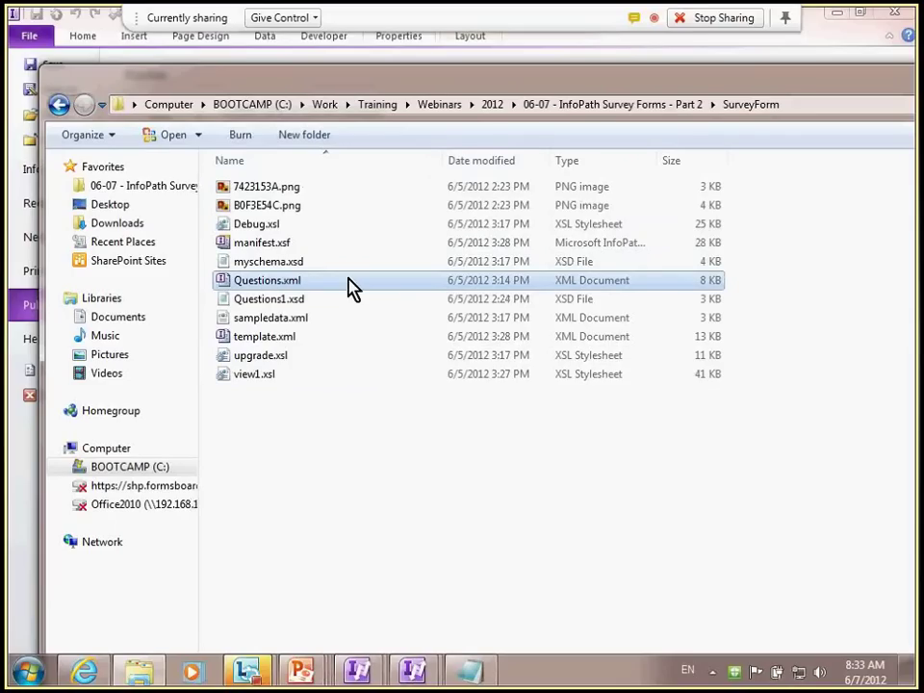
{"action": "left_click", "coordinate": [310, 302]}
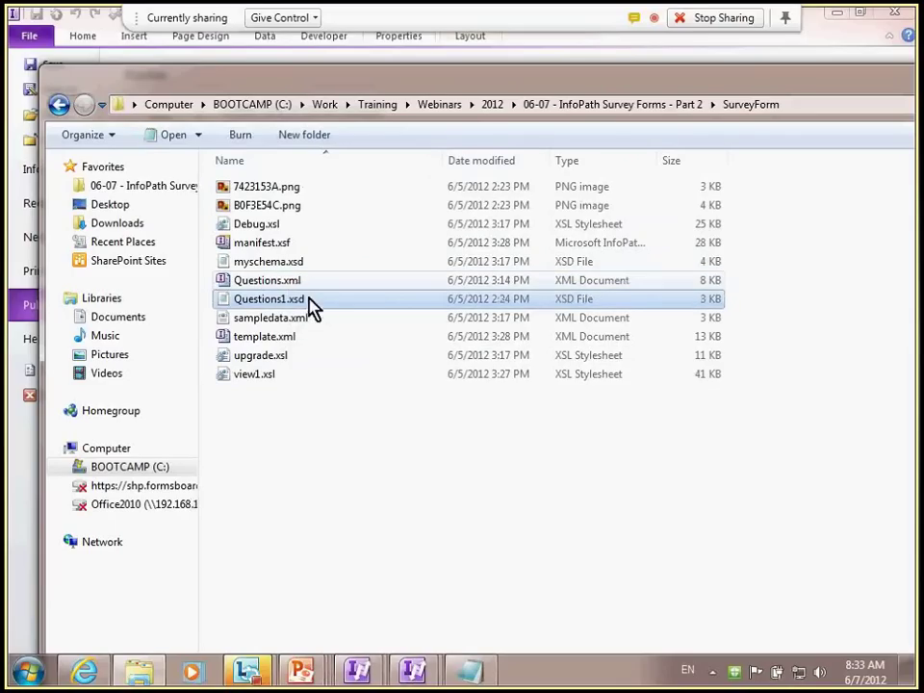
{"action": "left_click", "coordinate": [323, 321]}
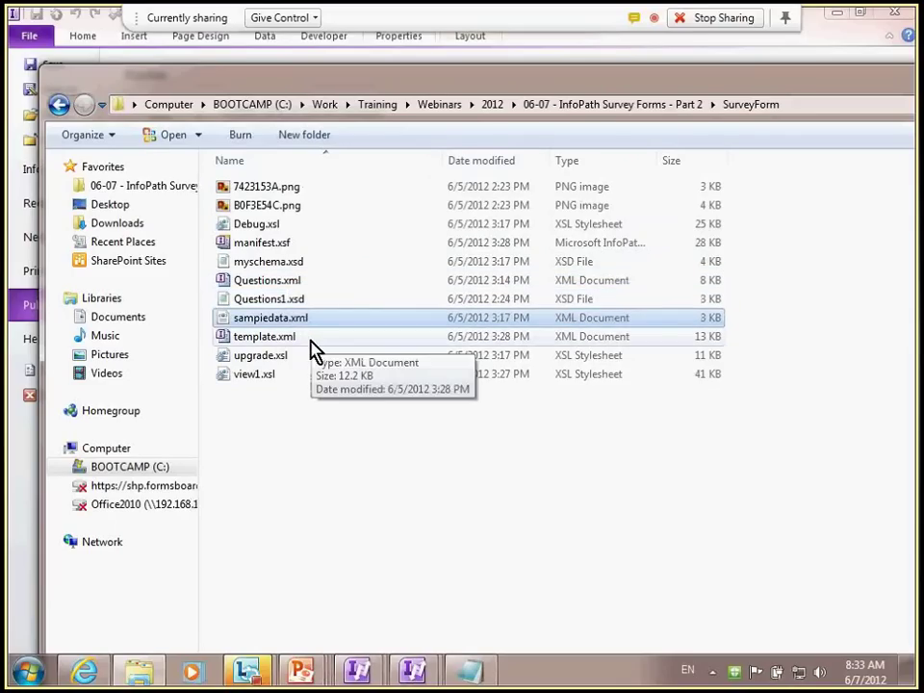
{"action": "left_click", "coordinate": [324, 349]}
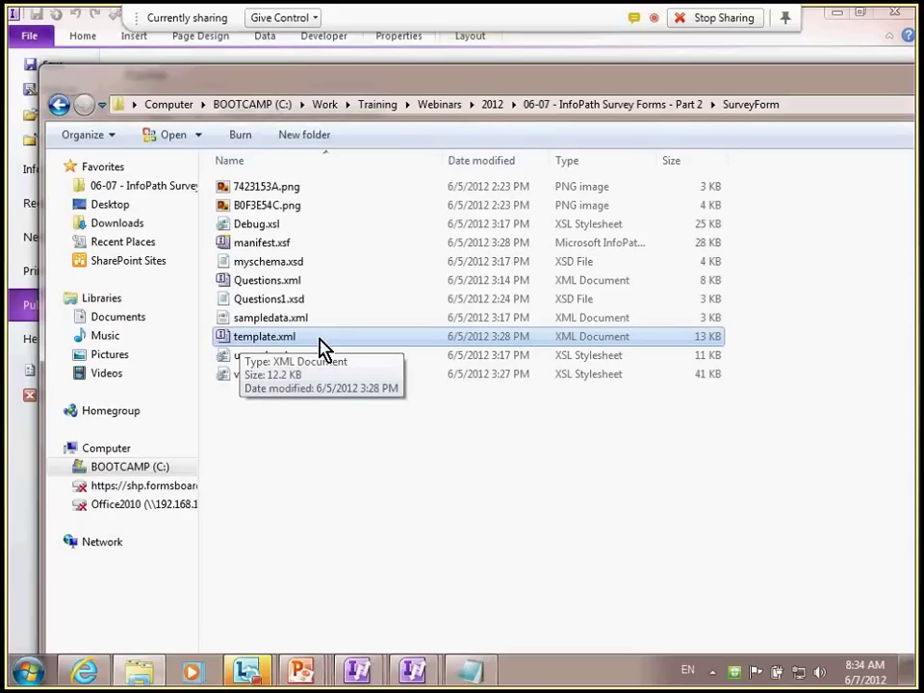
{"action": "left_click_drag", "start_coordinate": [153, 81], "coordinate": [172, 84]}
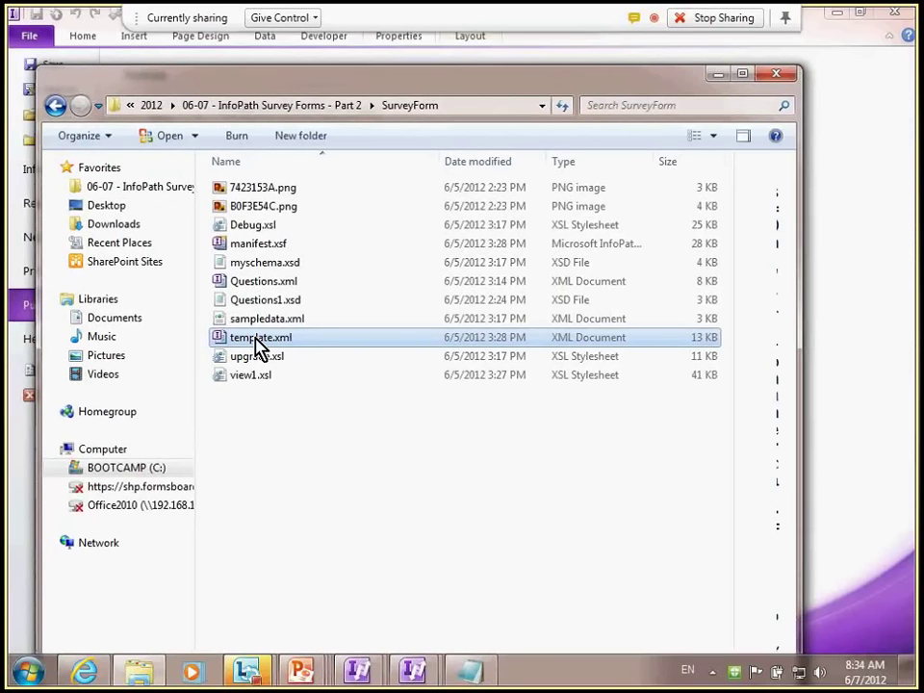
Close the SurveyForm folder and open template.xml from the "06-07 - InfoPath Survey Forms - Part 2" folder in Notepad
{"action": "left_click", "coordinate": [781, 77]}
{"action": "key", "text": "alt+Tab"}
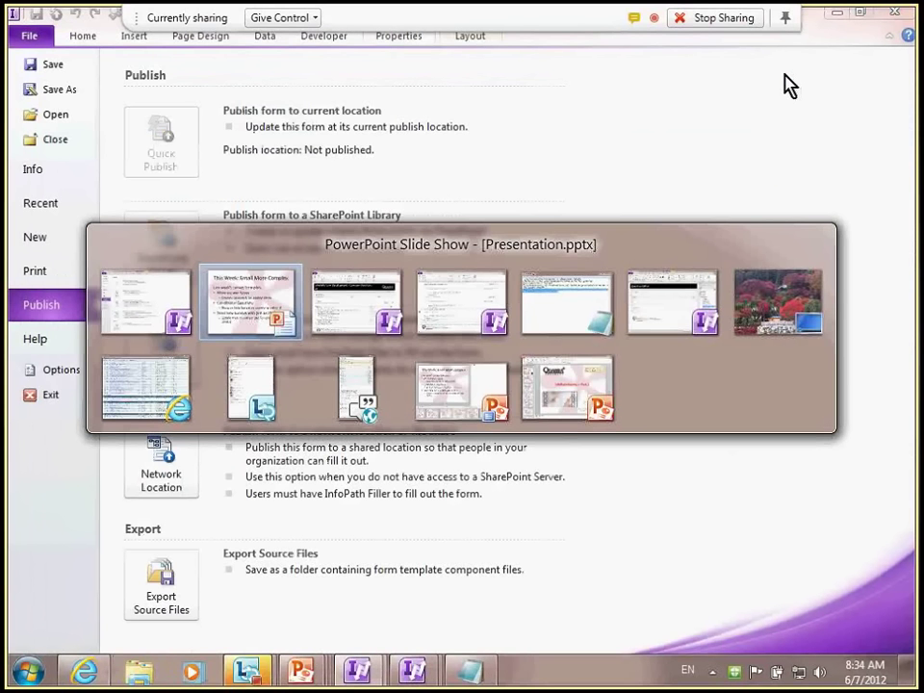
{"action": "left_click", "coordinate": [154, 673]}
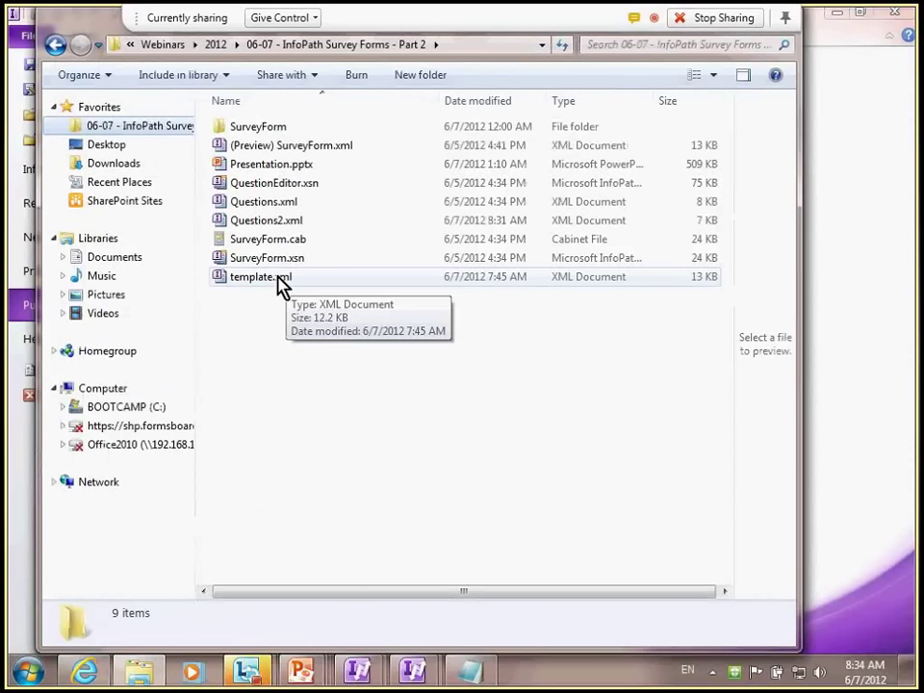
{"action": "left_click", "coordinate": [279, 278]}
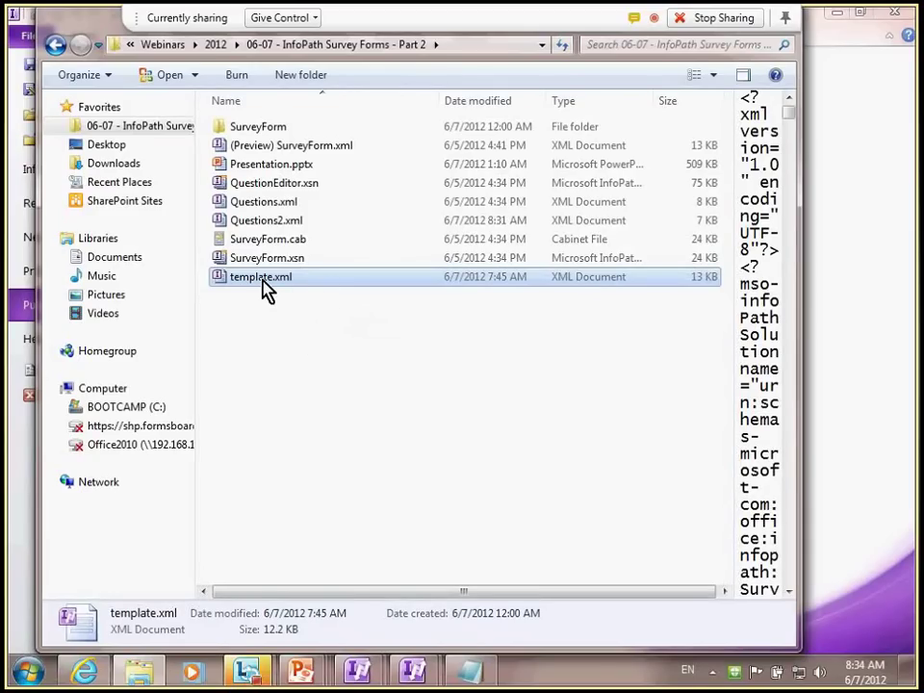
{"action": "right_click", "coordinate": [264, 287]}
{"action": "mouse_move", "coordinate": [218, 385]}
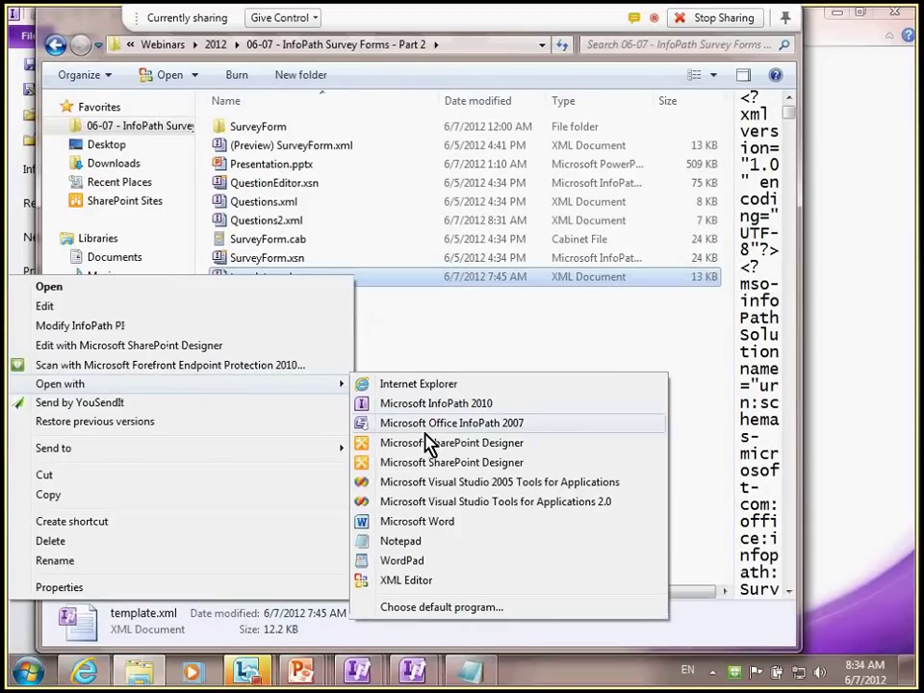
{"action": "left_click", "coordinate": [414, 542]}
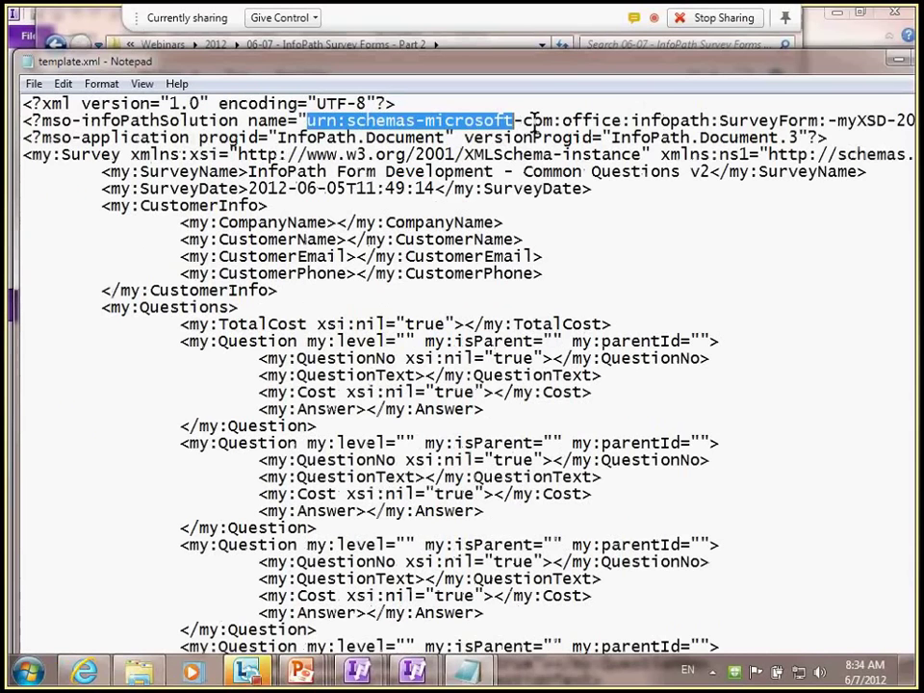
Highlight the InfoPath solution name in template.xml, and turn on word wrap to fit the long lines
{"action": "left_click_drag", "start_coordinate": [535, 121], "coordinate": [818, 120]}
{"action": "left_click", "coordinate": [101, 84]}
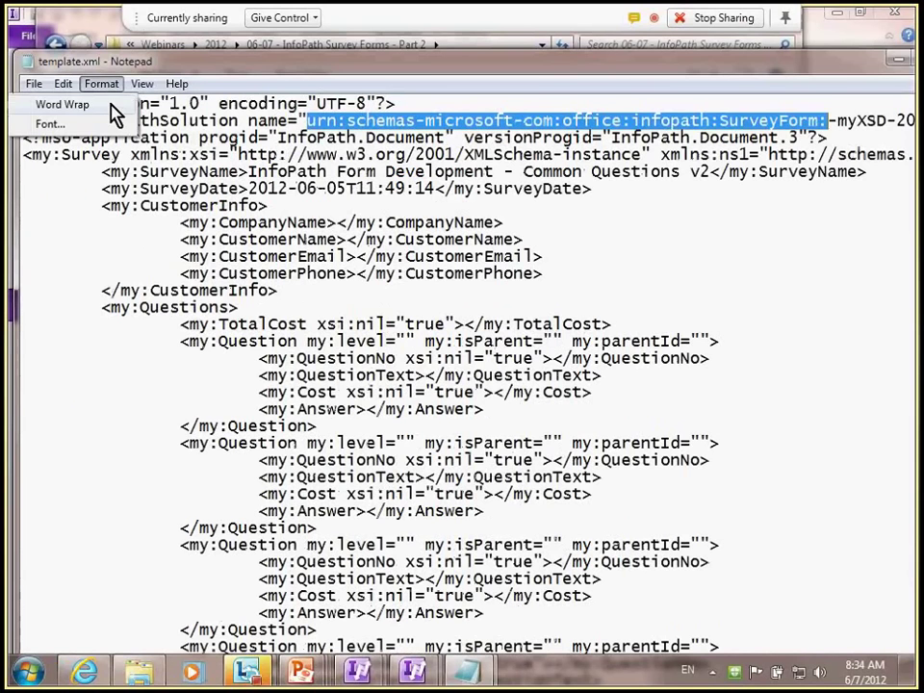
{"action": "left_click", "coordinate": [63, 103]}
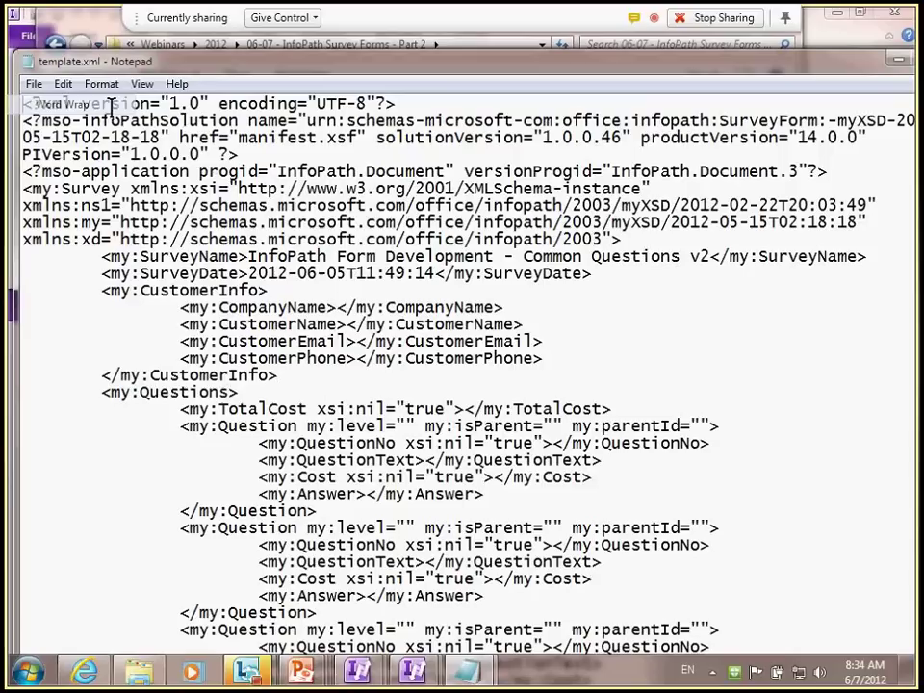
Highlight the href="manifest.xsf" attribute in the mso-infoPathSolution line, and close template.xml
{"action": "left_click_drag", "start_coordinate": [180, 137], "coordinate": [358, 137]}
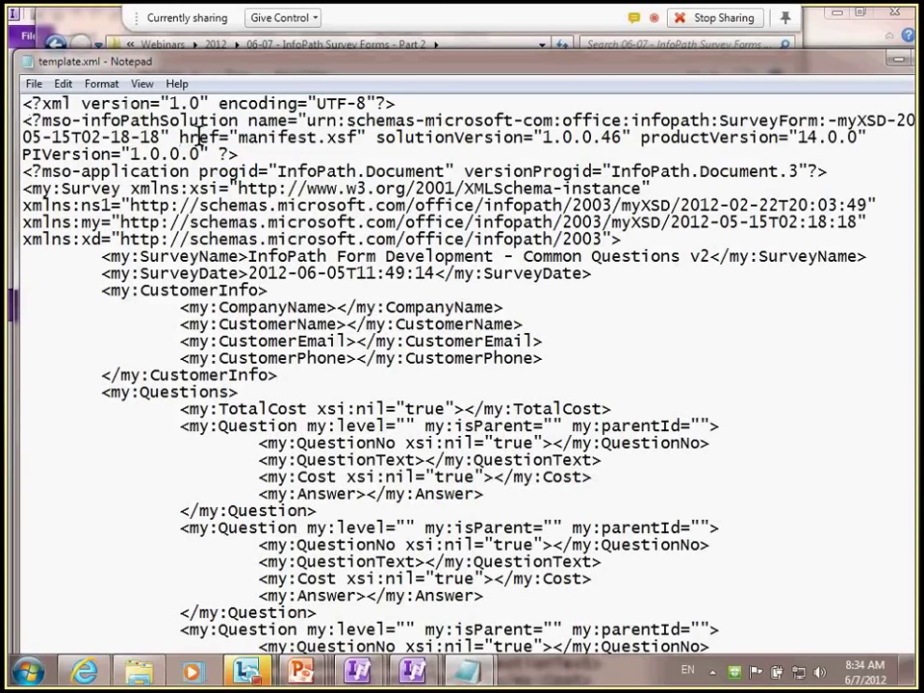
{"action": "left_click_drag", "start_coordinate": [216, 154], "coordinate": [11, 87]}
{"action": "left_click", "coordinate": [320, 137]}
{"action": "left_click_drag", "start_coordinate": [180, 138], "coordinate": [348, 139]}
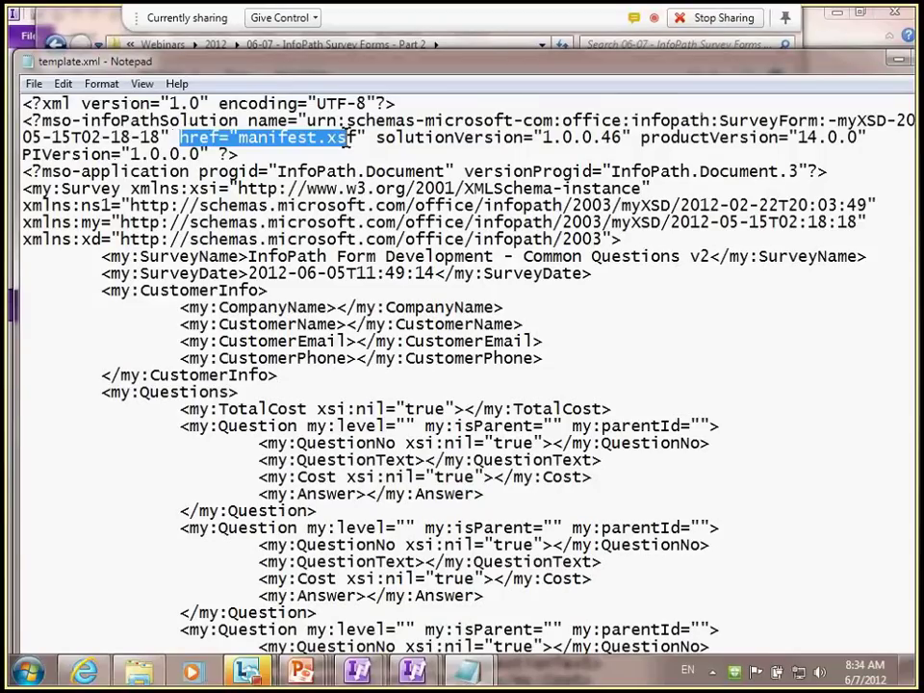
{"action": "left_click_drag", "start_coordinate": [348, 139], "coordinate": [356, 139]}
{"action": "left_click", "coordinate": [26, 62]}
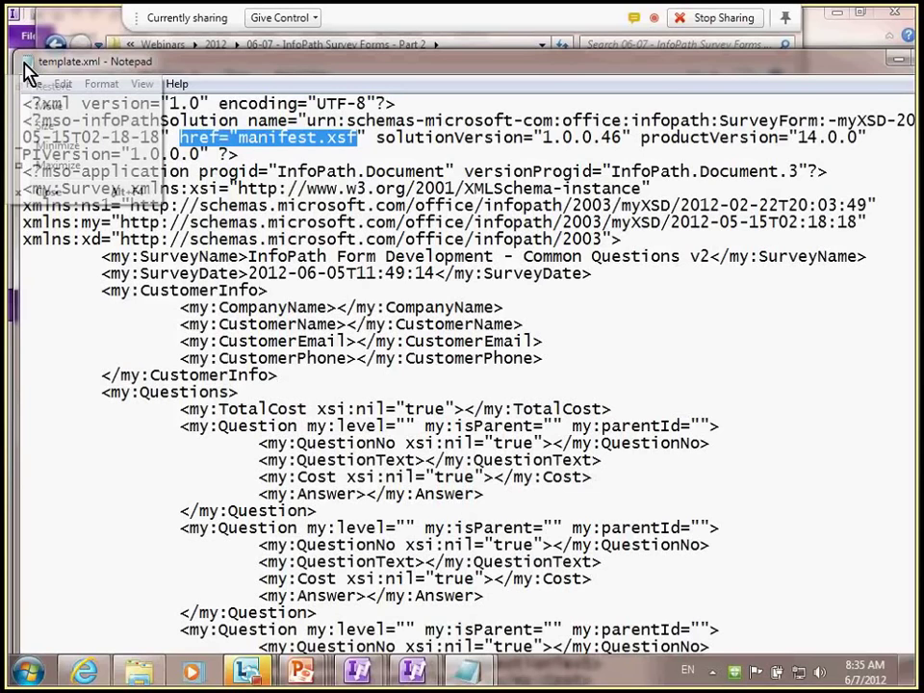
{"action": "left_click", "coordinate": [47, 192]}
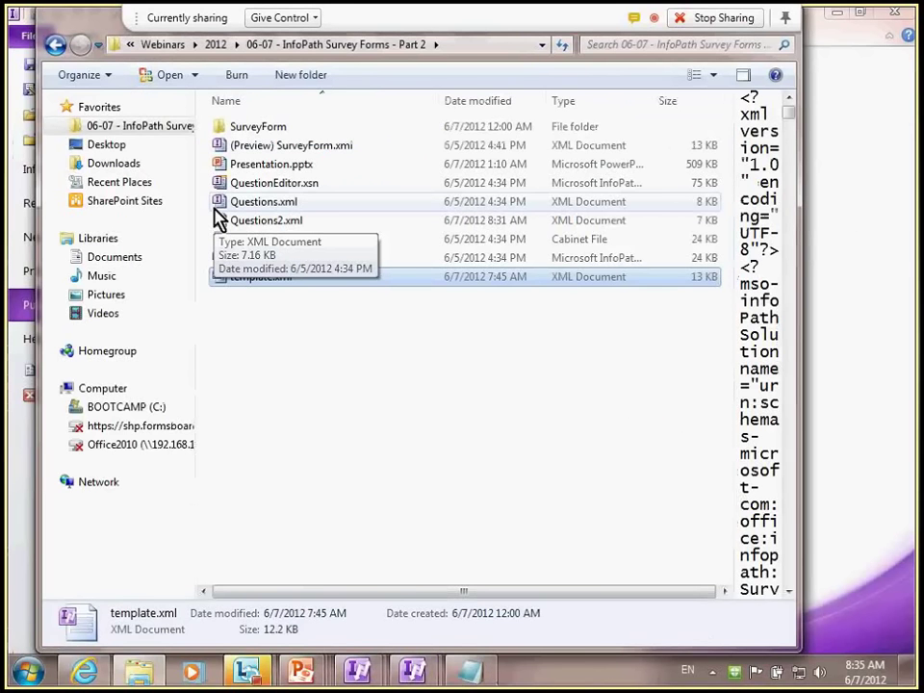
Close the folder window, switch to the PowerPoint slide show and advance to the "Survey Patterns" slide
{"action": "key", "text": "alt+F4"}
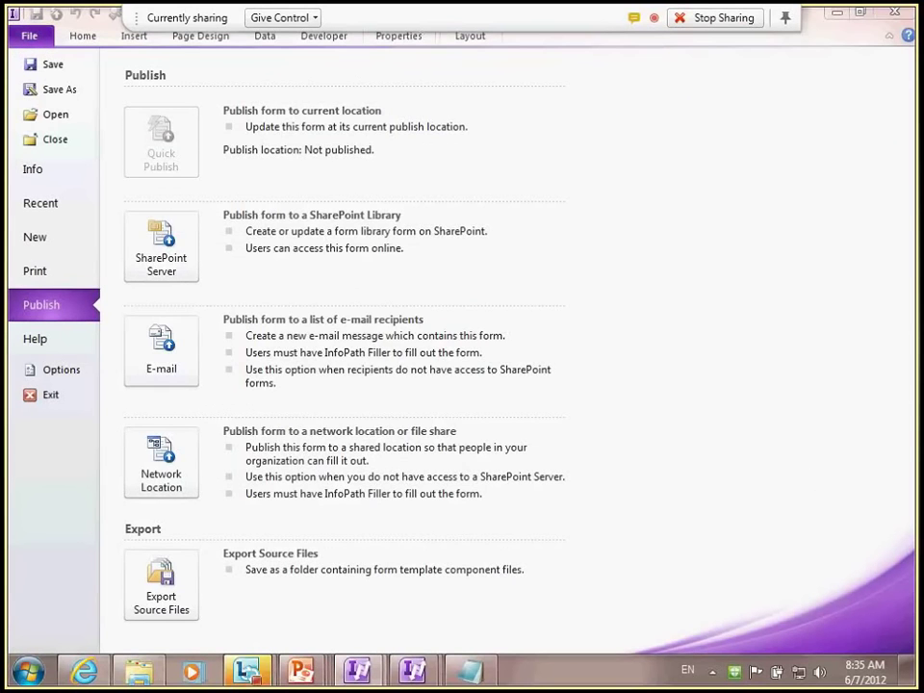
{"action": "key", "text": "alt+Tab"}
{"action": "key", "text": "Tab"}
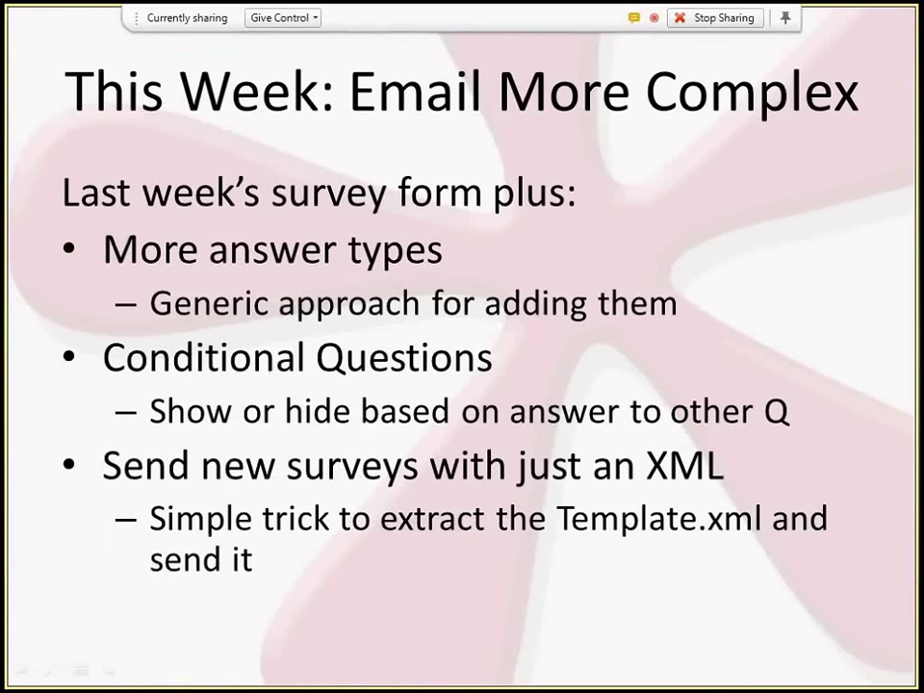
{"action": "key", "text": "Right"}
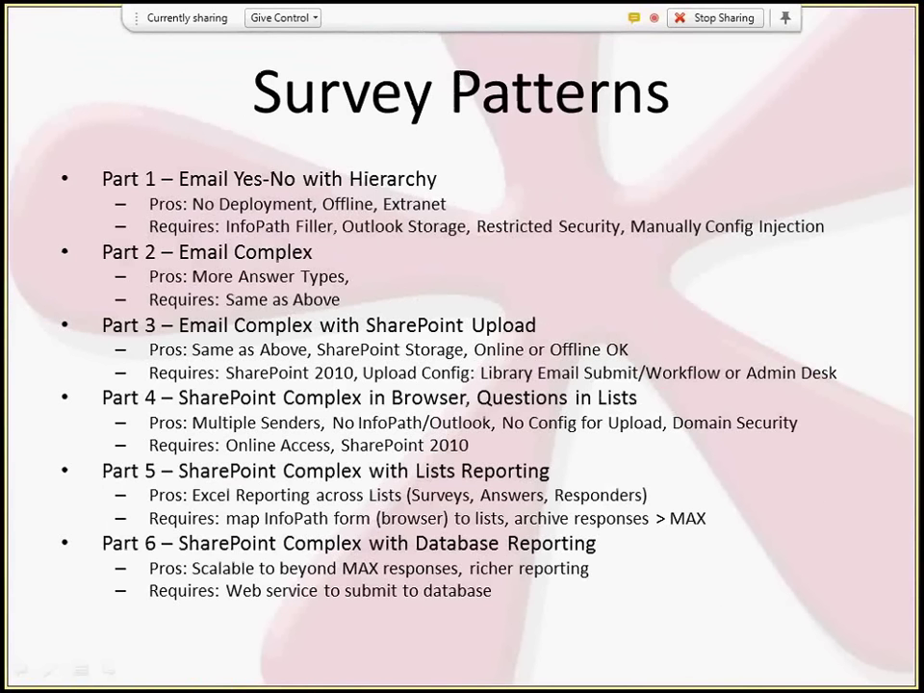
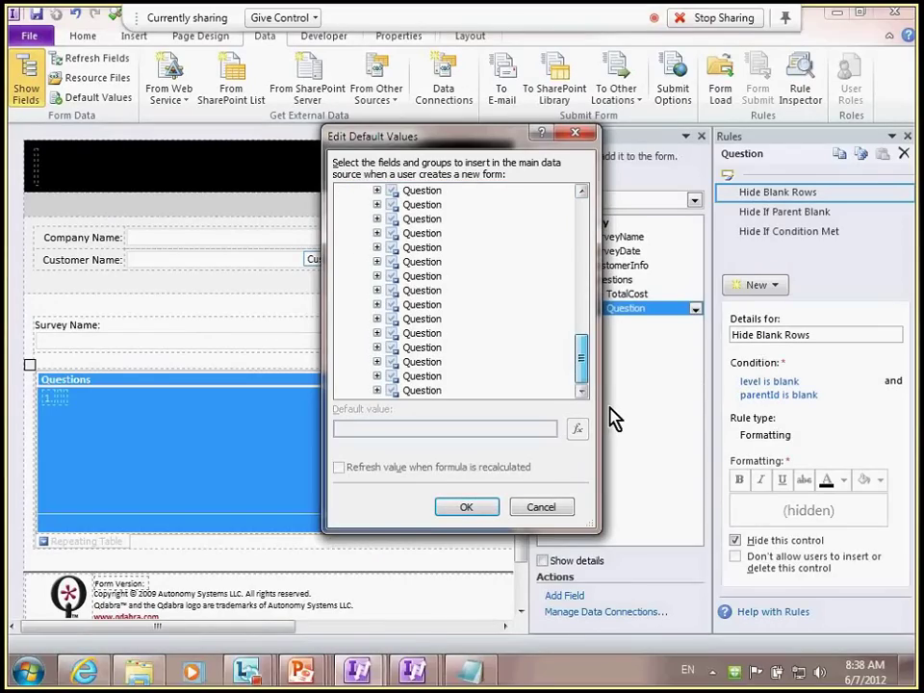
Add four more default Question rows below the last one in the form's default values, and accept the changes
{"action": "left_click_drag", "start_coordinate": [581, 358], "coordinate": [584, 402]}
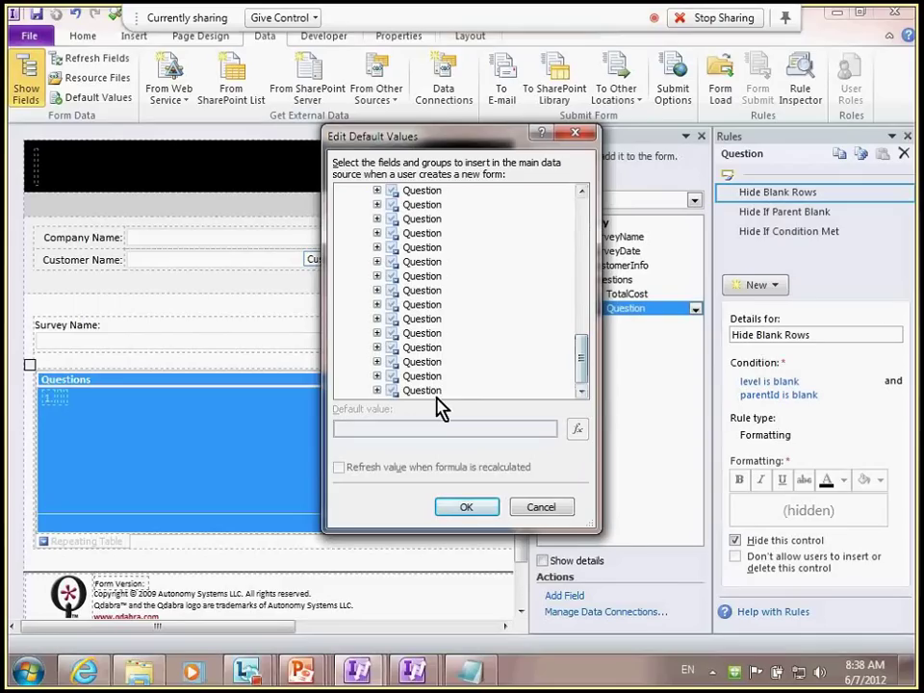
{"action": "left_click", "coordinate": [444, 395]}
{"action": "left_click", "coordinate": [566, 391]}
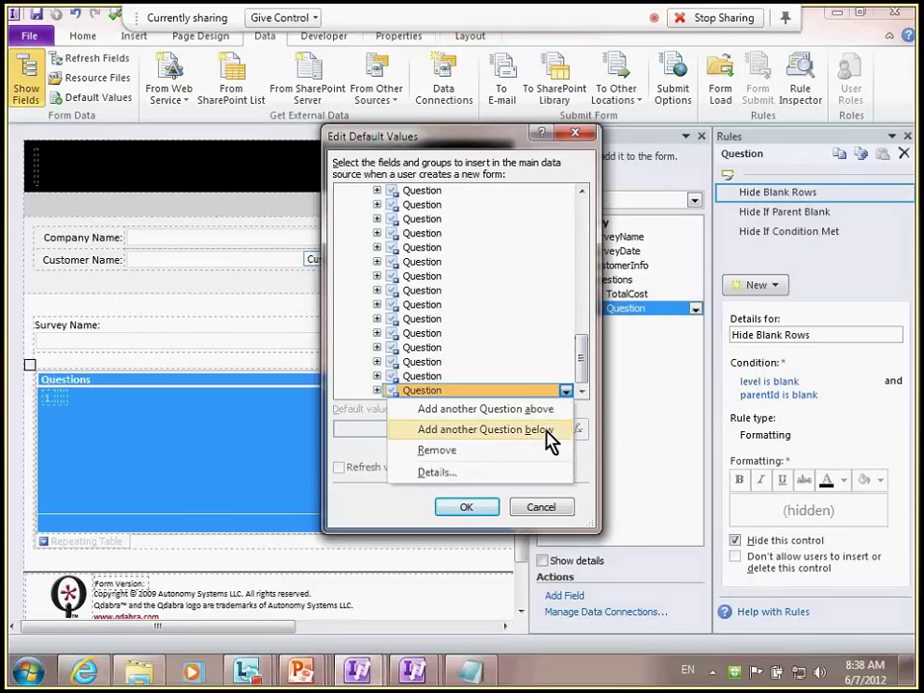
{"action": "left_click", "coordinate": [558, 436]}
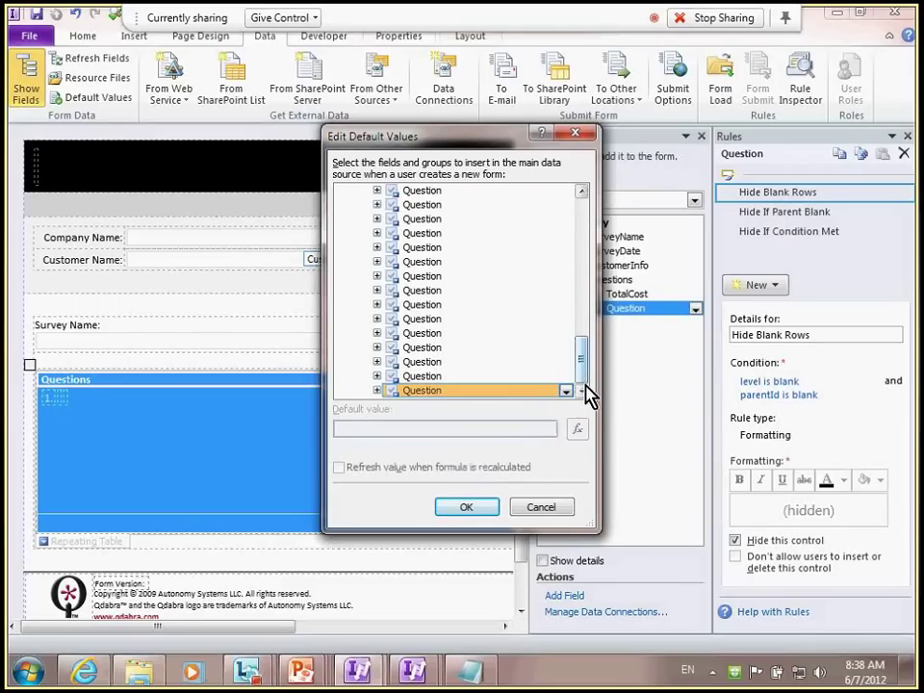
{"action": "left_click", "coordinate": [567, 393]}
{"action": "left_click", "coordinate": [556, 435]}
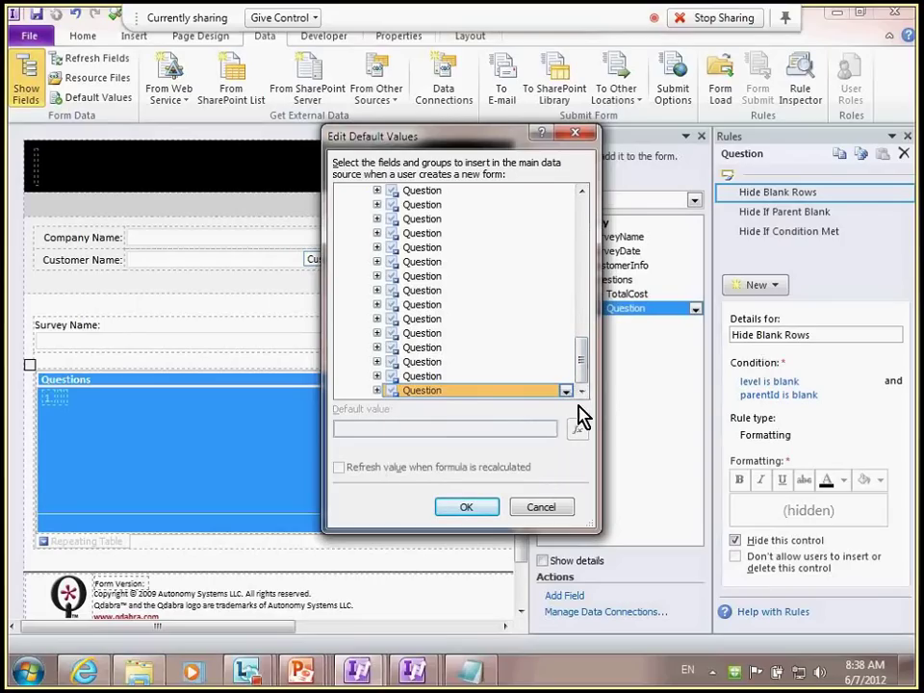
{"action": "left_click", "coordinate": [566, 390]}
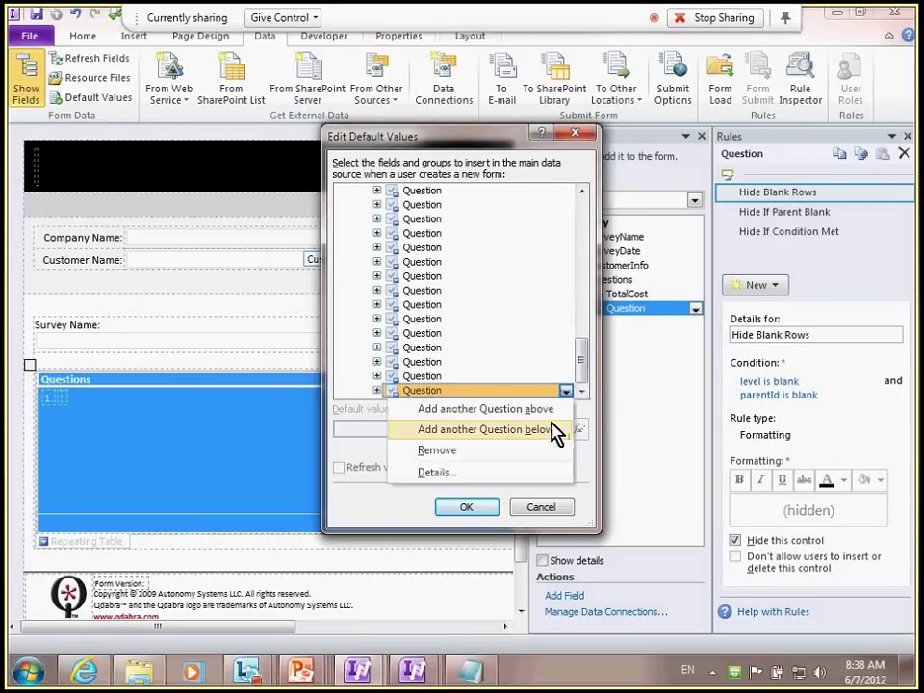
{"action": "left_click", "coordinate": [553, 432]}
{"action": "left_click", "coordinate": [567, 392]}
{"action": "left_click", "coordinate": [557, 435]}
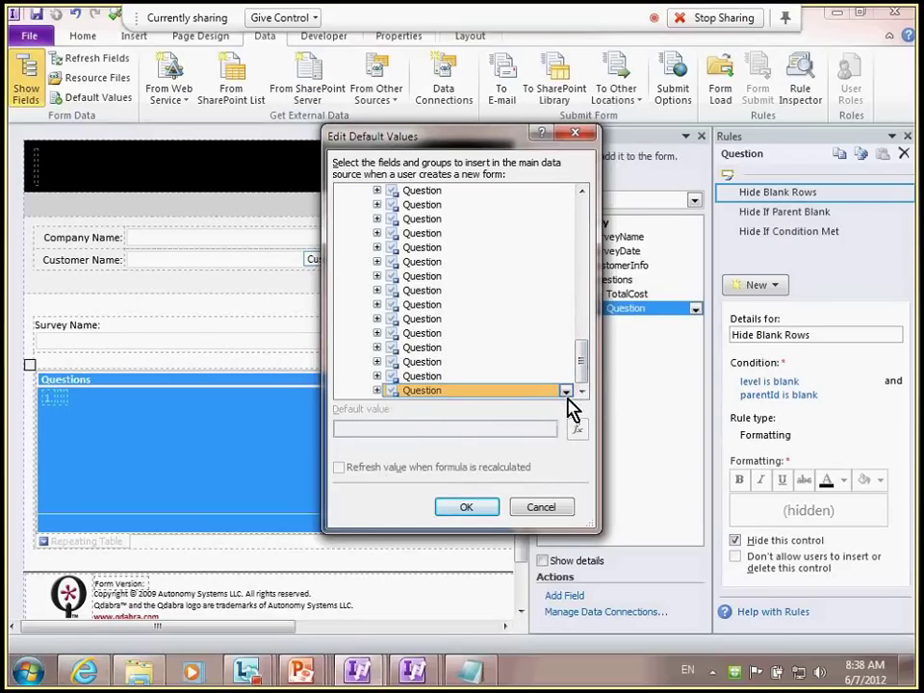
{"action": "left_click", "coordinate": [479, 504]}
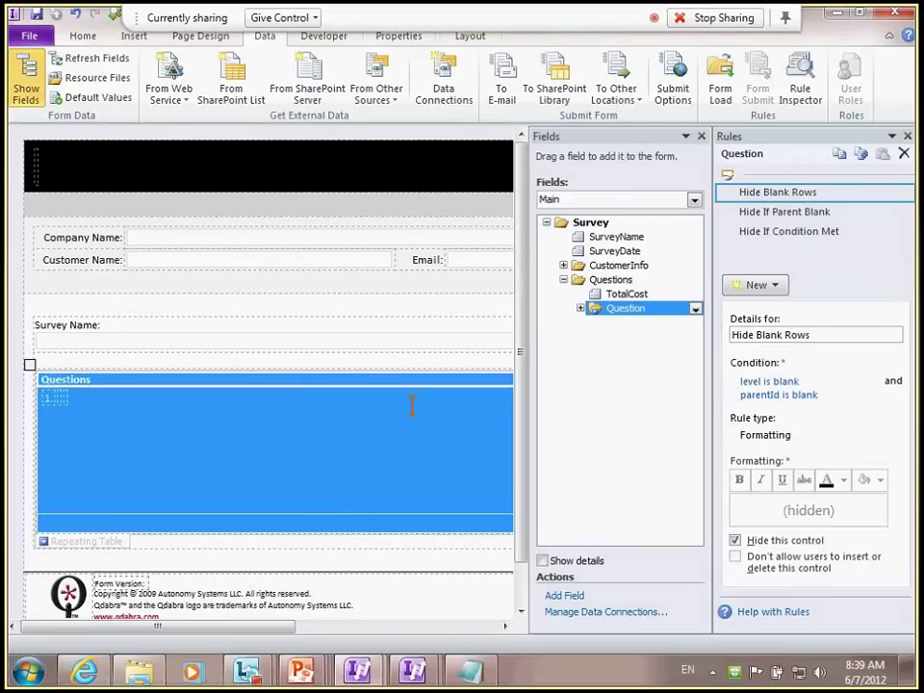
Reopen the form's default values, expand the Questions group, and view the options for adding another Question at the end of the list
{"action": "left_click", "coordinate": [117, 109]}
{"action": "left_click", "coordinate": [360, 247]}
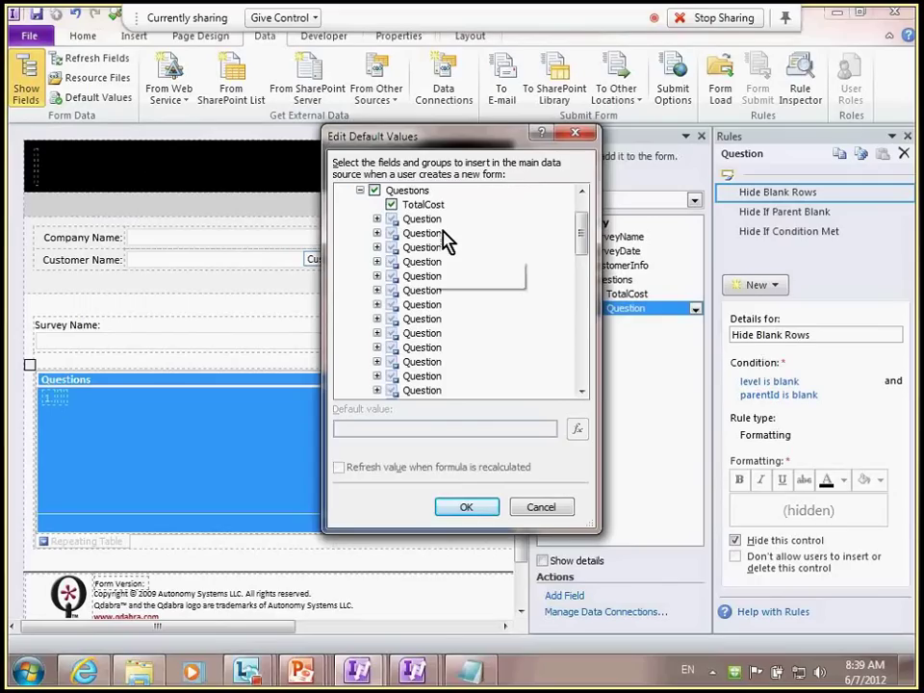
{"action": "scroll", "coordinate": [445, 243], "scroll_direction": "down", "scroll_amount": 5}
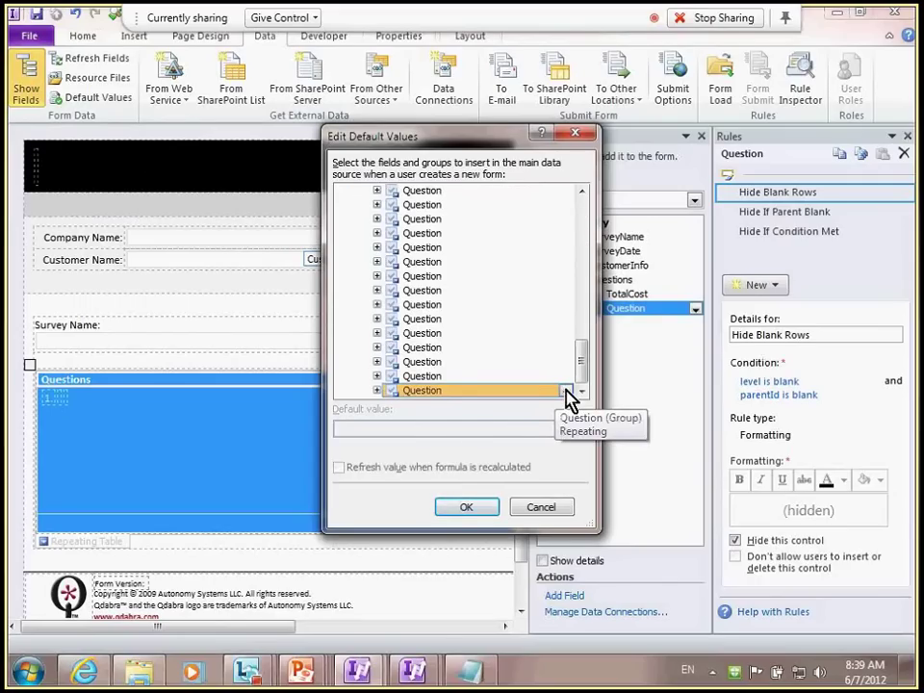
{"action": "left_click", "coordinate": [567, 392]}
{"action": "left_click", "coordinate": [567, 395]}
{"action": "left_click", "coordinate": [567, 394]}
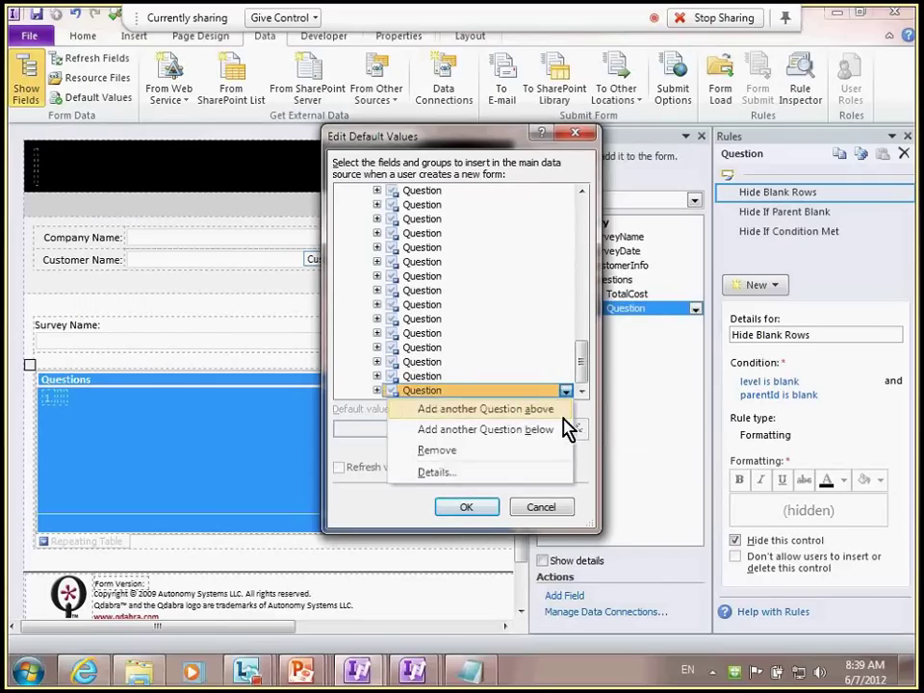
{"action": "left_click", "coordinate": [567, 394]}
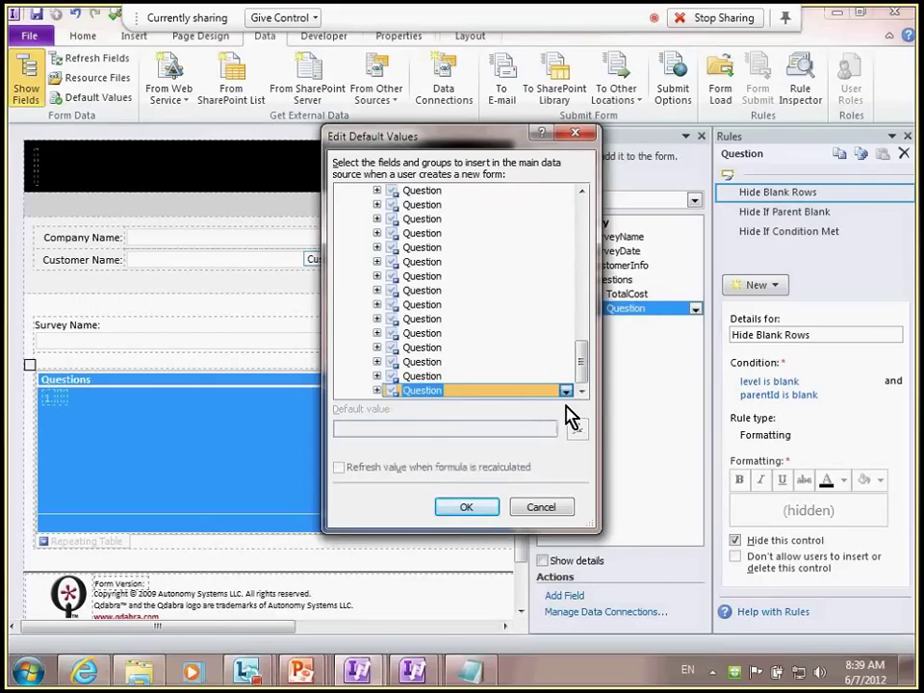
{"action": "left_click", "coordinate": [472, 510]}
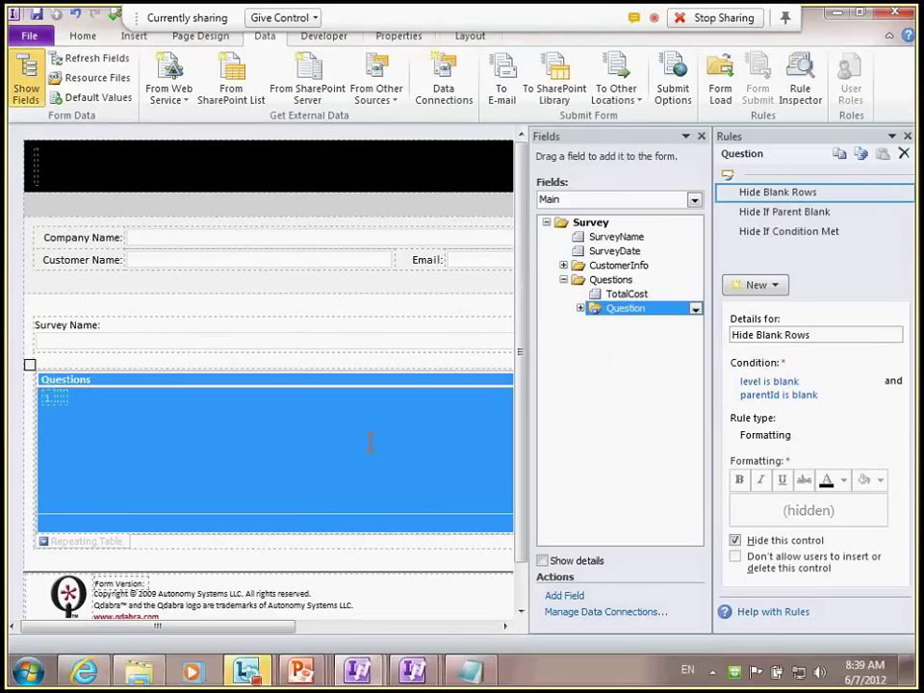
Open Outlook and view the InfoPath forms that can be associated with the Survey Feedback folder through its properties, without selecting one
{"action": "key", "text": "super"}
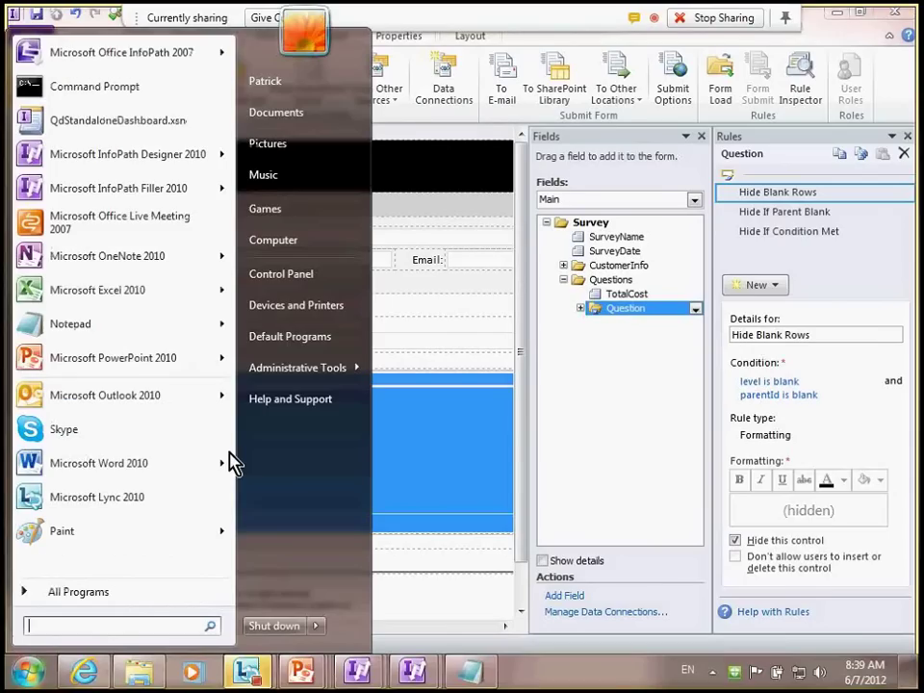
{"action": "left_click", "coordinate": [115, 398]}
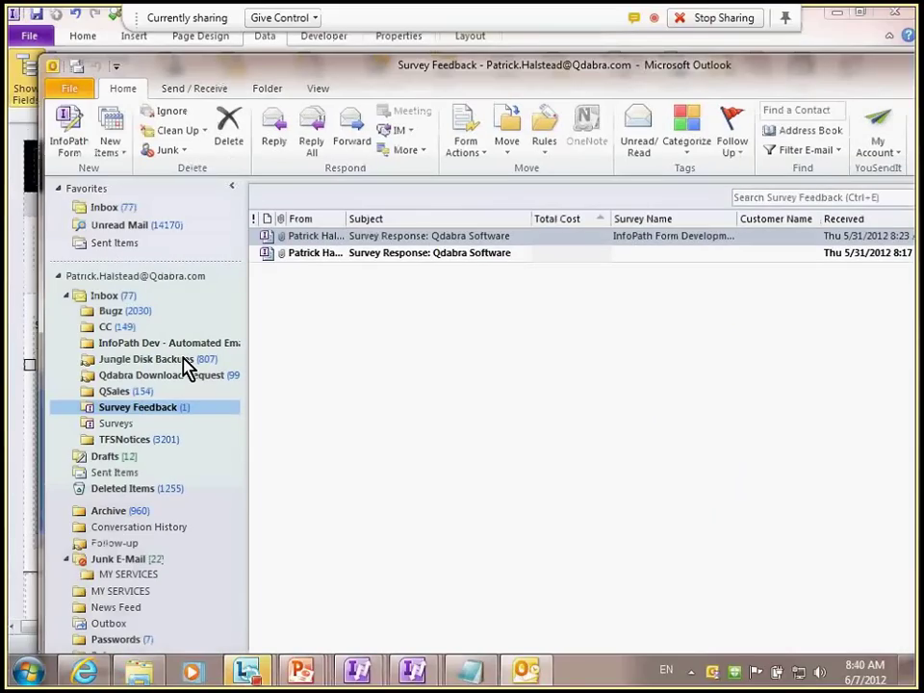
{"action": "right_click", "coordinate": [168, 407]}
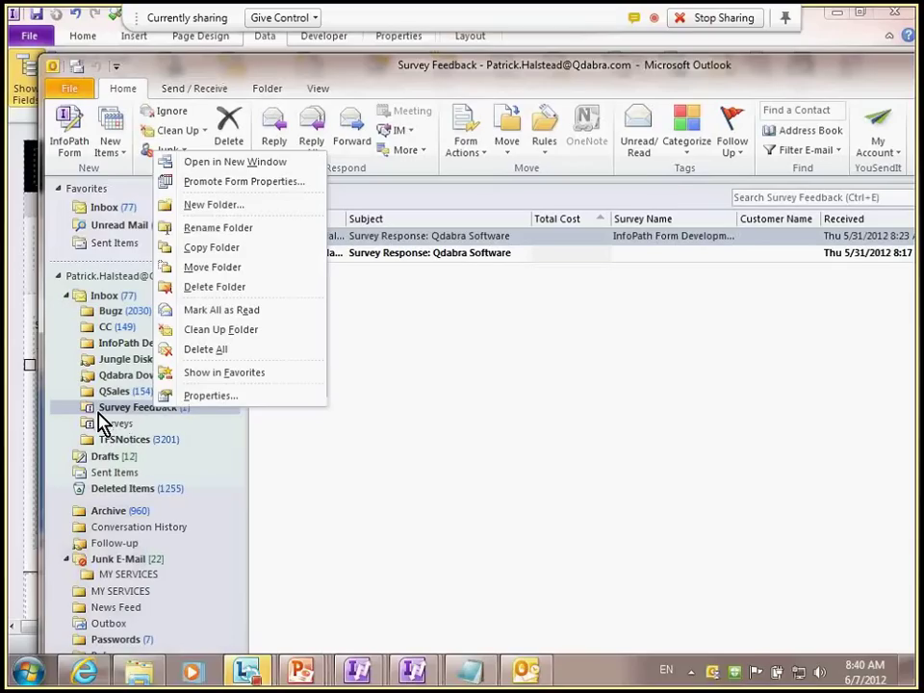
{"action": "left_click", "coordinate": [211, 395]}
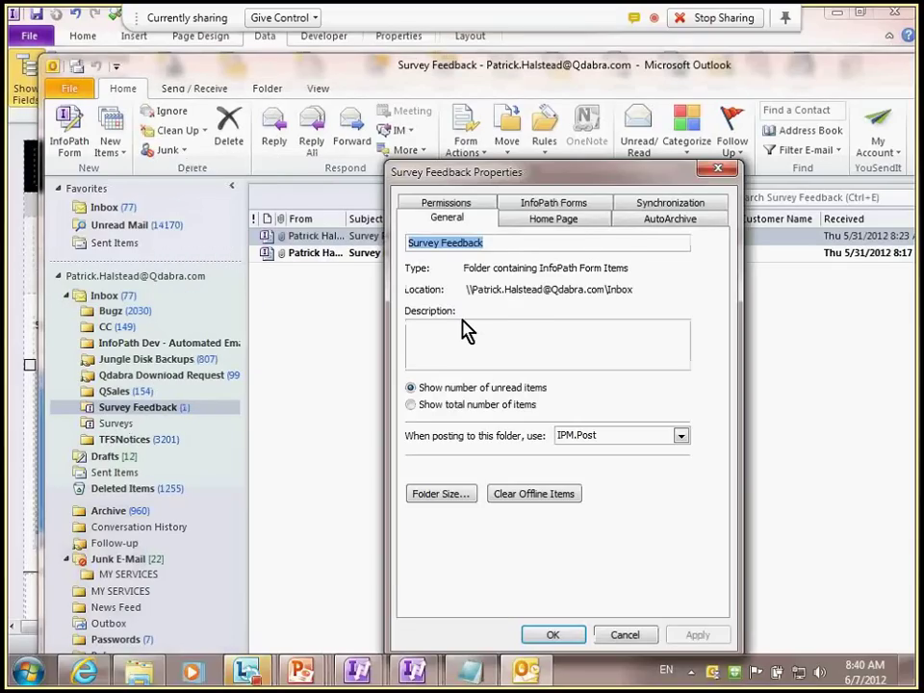
{"action": "left_click", "coordinate": [554, 202]}
{"action": "left_click", "coordinate": [481, 366]}
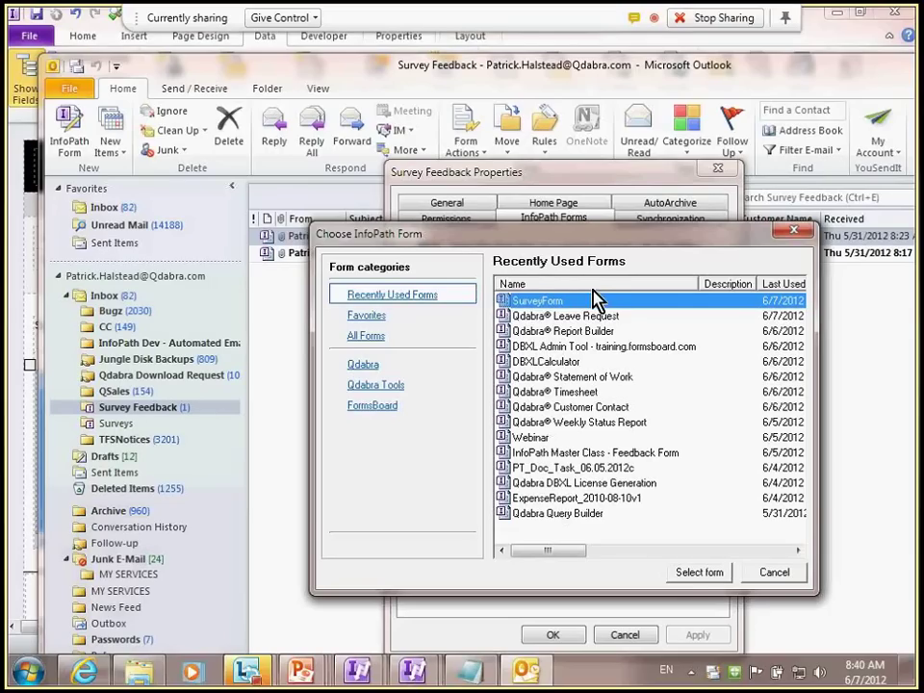
{"action": "key", "text": "Escape"}
{"action": "key", "text": "Escape"}
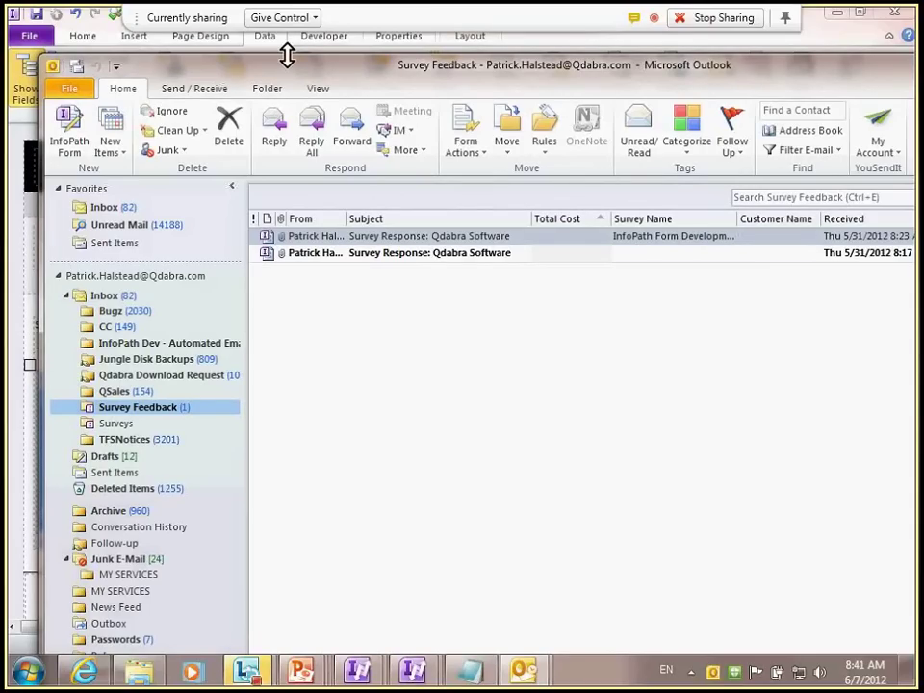
Minimize the Outlook and InfoPath Designer windows to return to the "Learn More …" slide
{"action": "left_click_drag", "start_coordinate": [287, 55], "coordinate": [69, 91]}
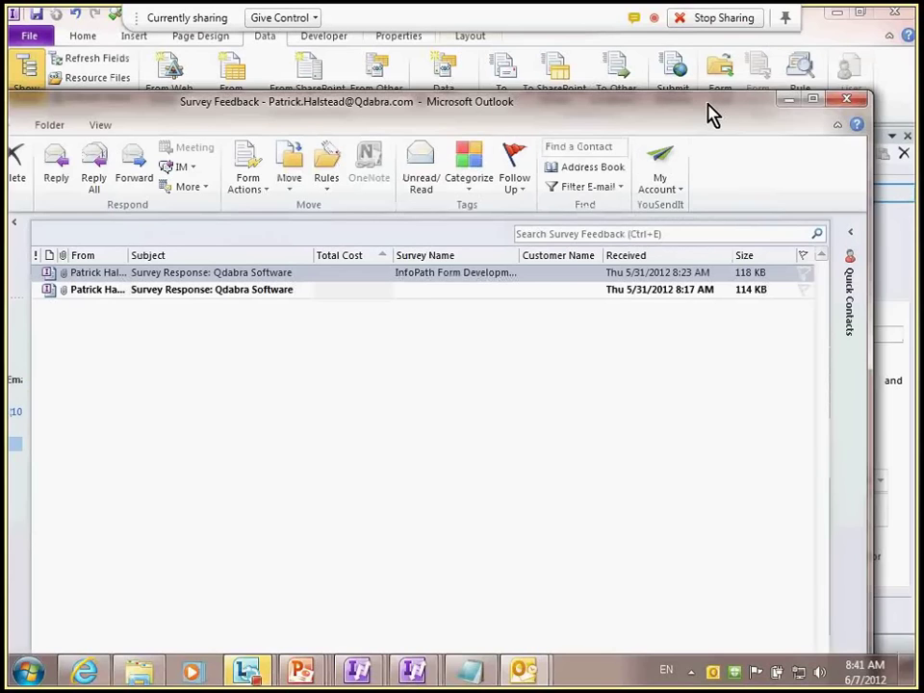
{"action": "left_click", "coordinate": [788, 99]}
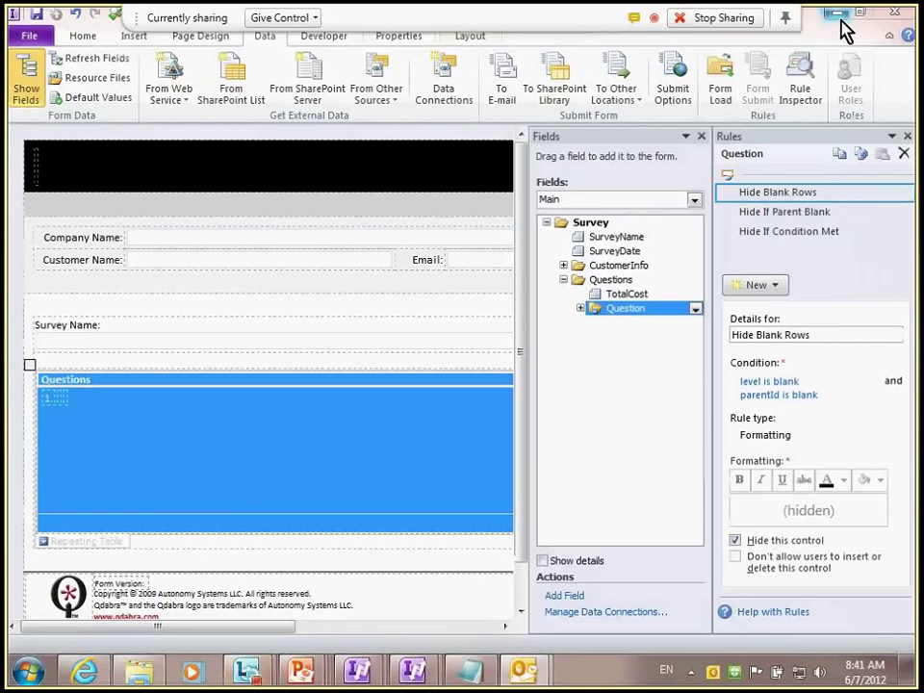
{"action": "left_click", "coordinate": [838, 14]}
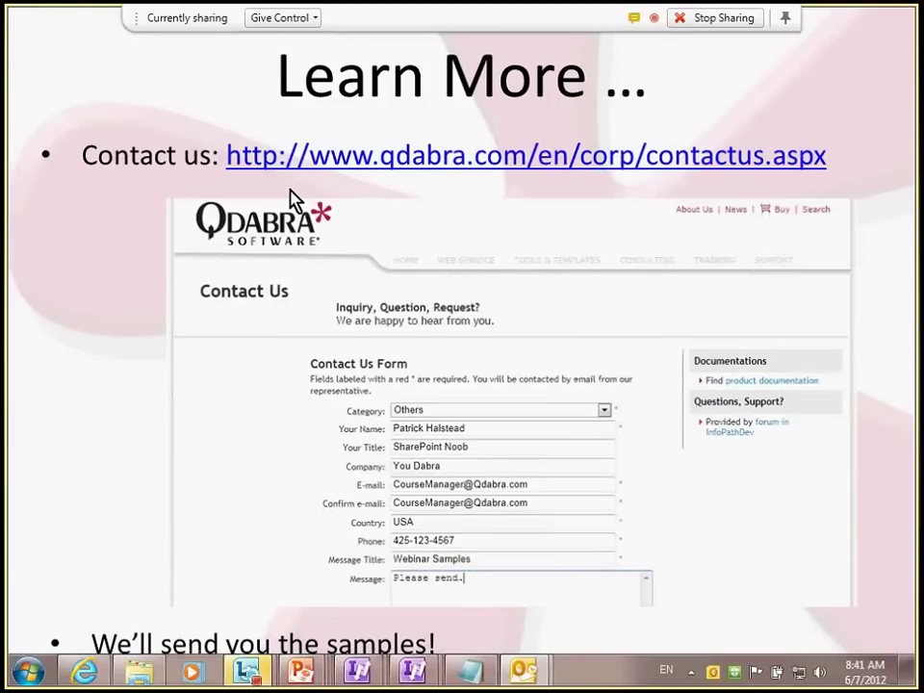